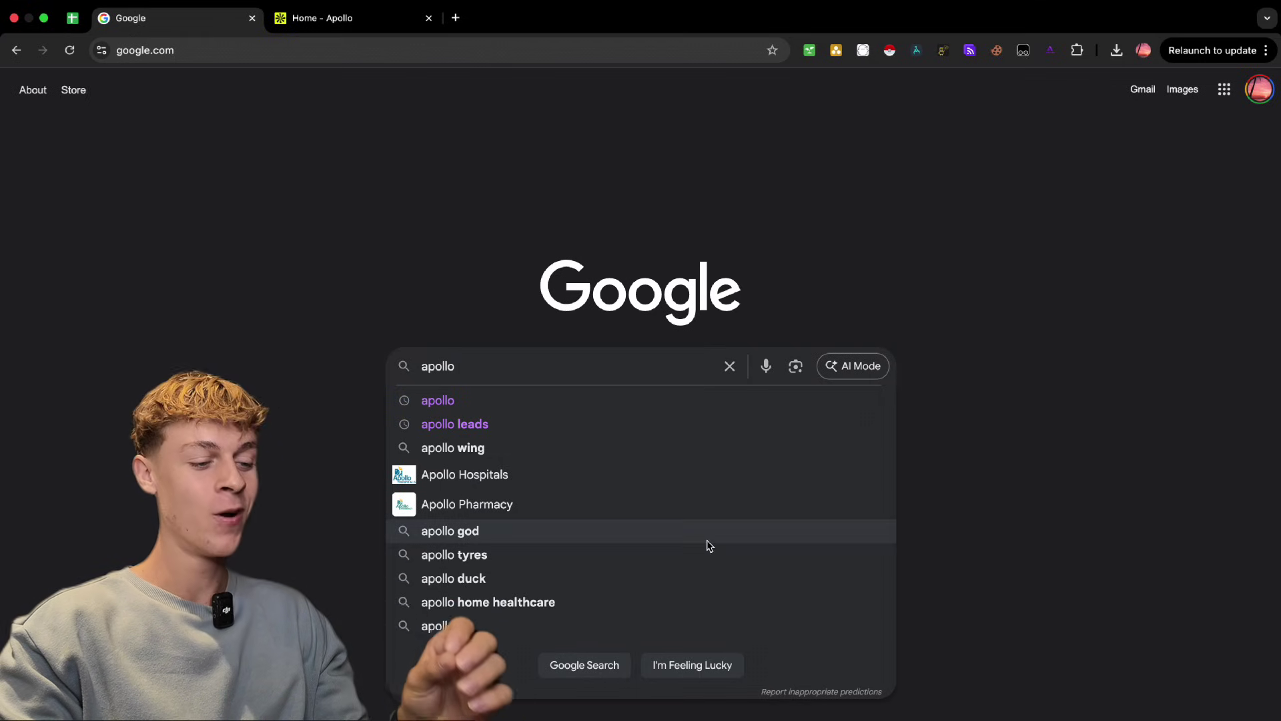
Step: Search Google for "apollo" and open the Apollo website from the results
click(606, 399)
scroll(517, 504, down, 2)
click(374, 586)
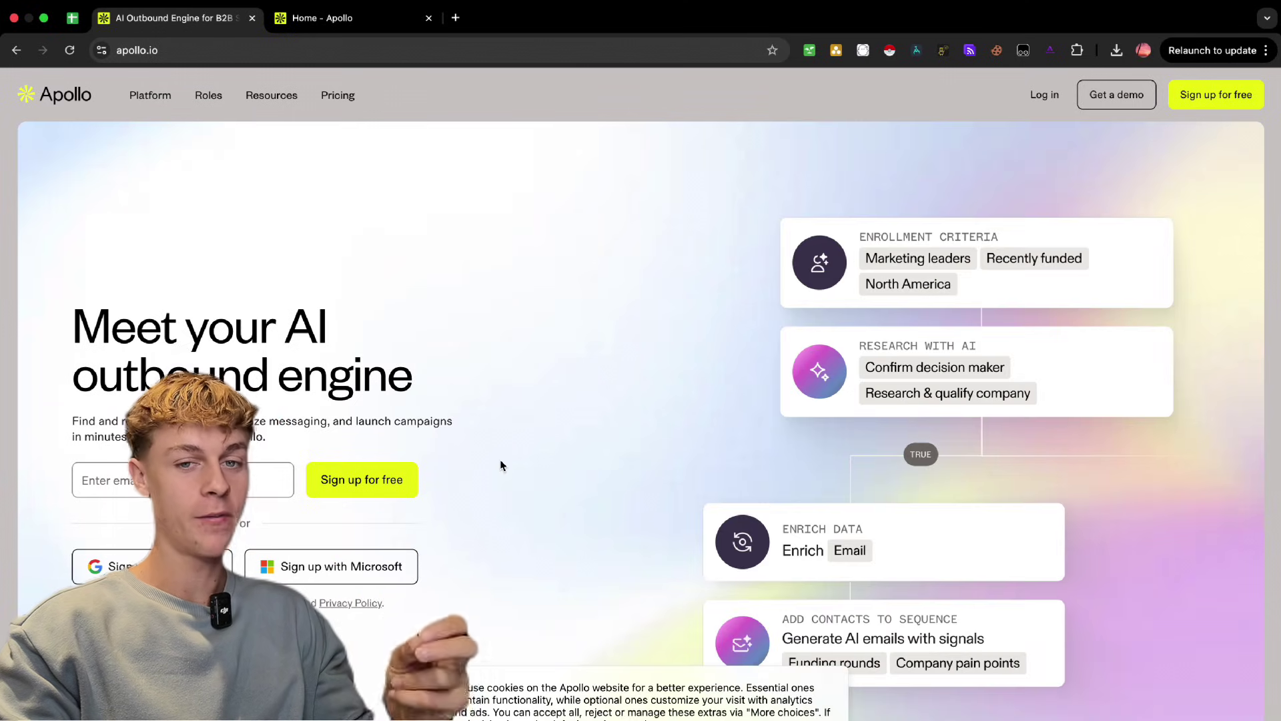
Step: Open Apollo's pricing page and review the prices, credits and features of the Free, Basic, Professional and Organization plans
click(341, 96)
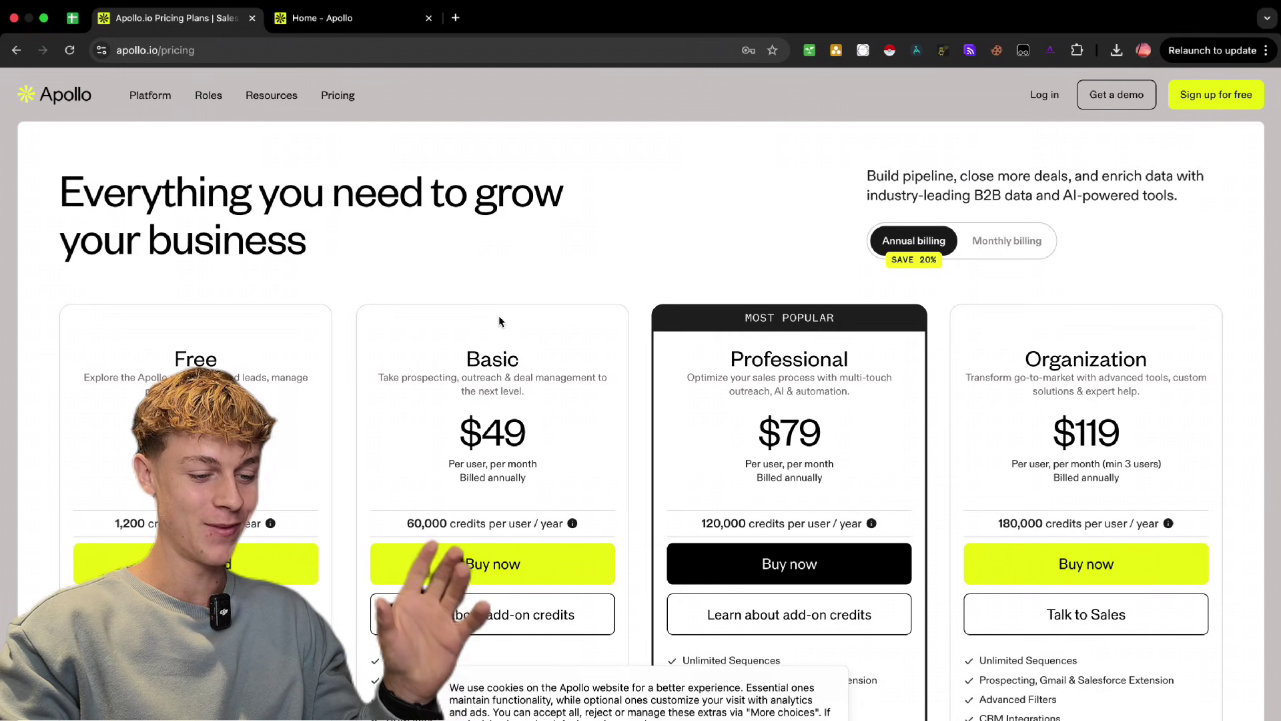
scroll(527, 287, down, 1)
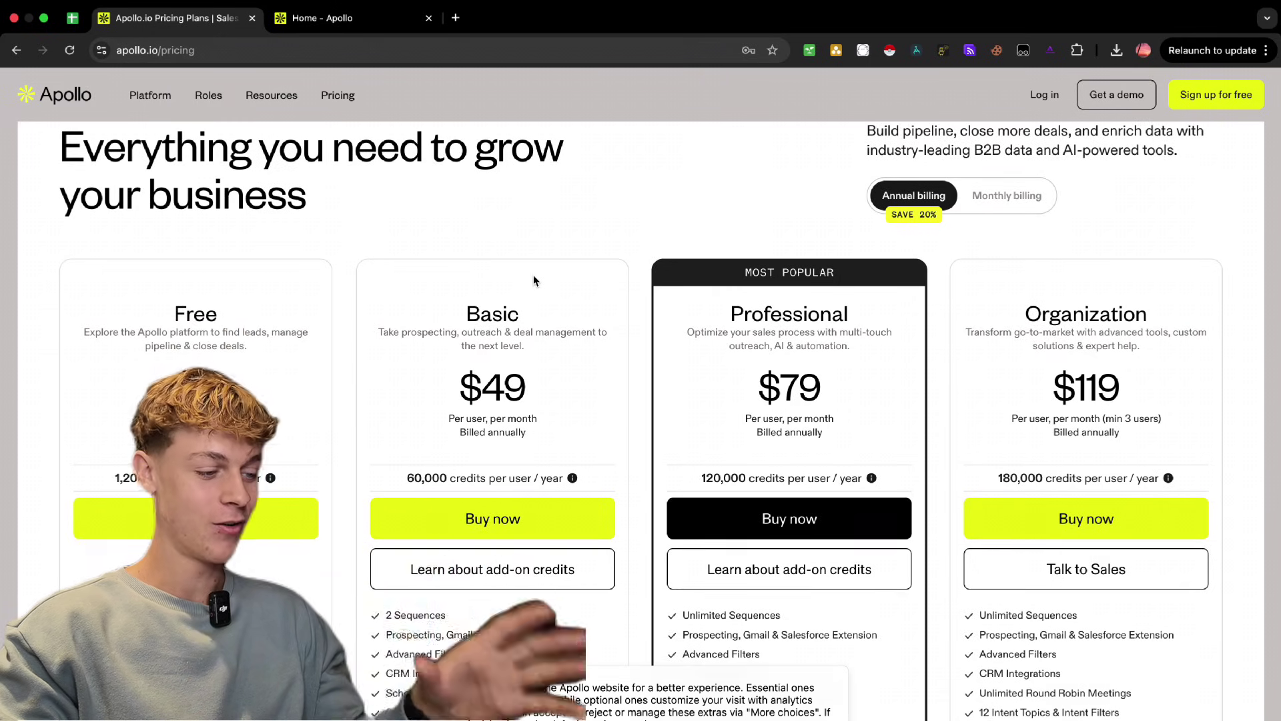
scroll(534, 280, down, 1)
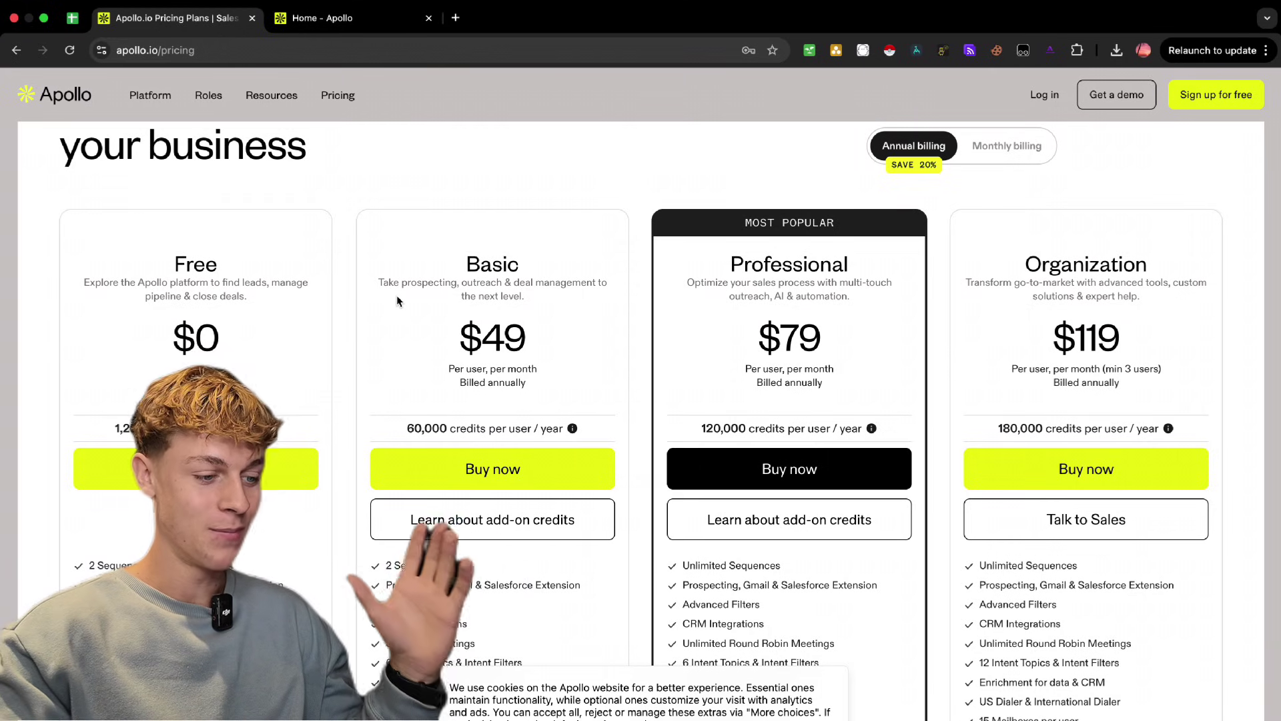
scroll(381, 382, down, 2)
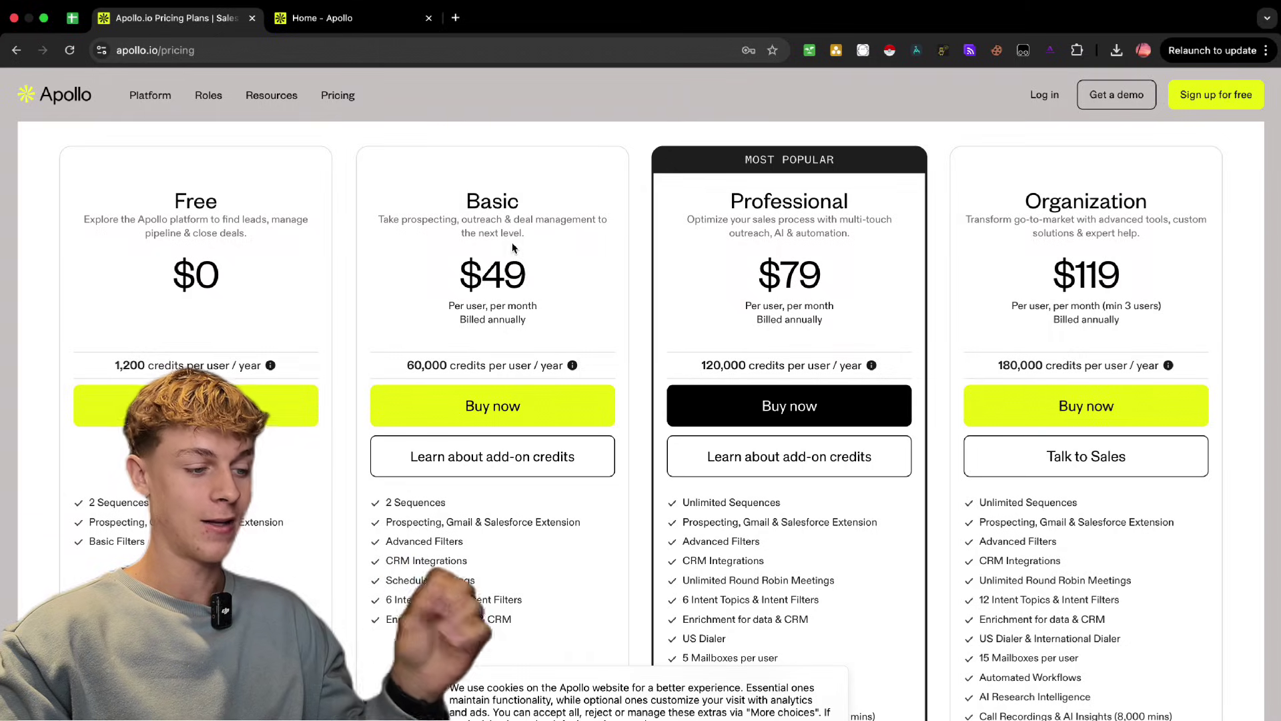
Step: Switch to the logged-in Apollo app and examine its Home dashboard, including suggested leads, email stats, replies and tasks
click(375, 25)
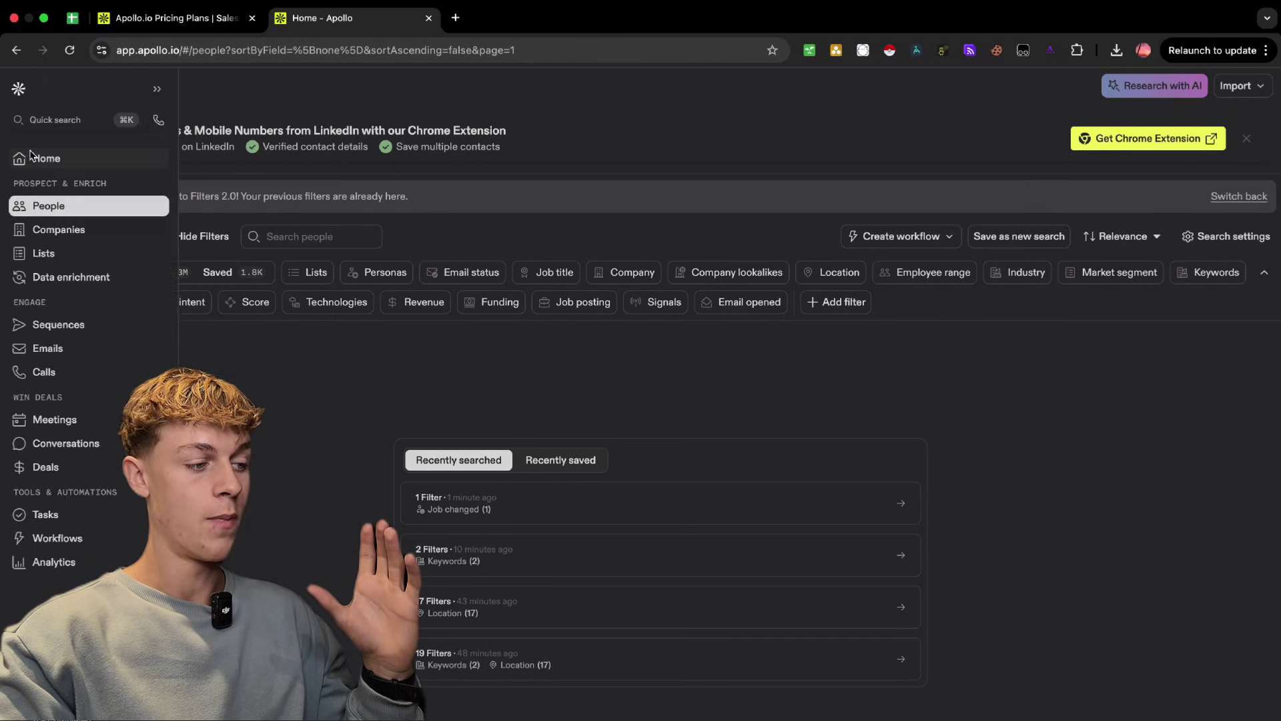
click(29, 152)
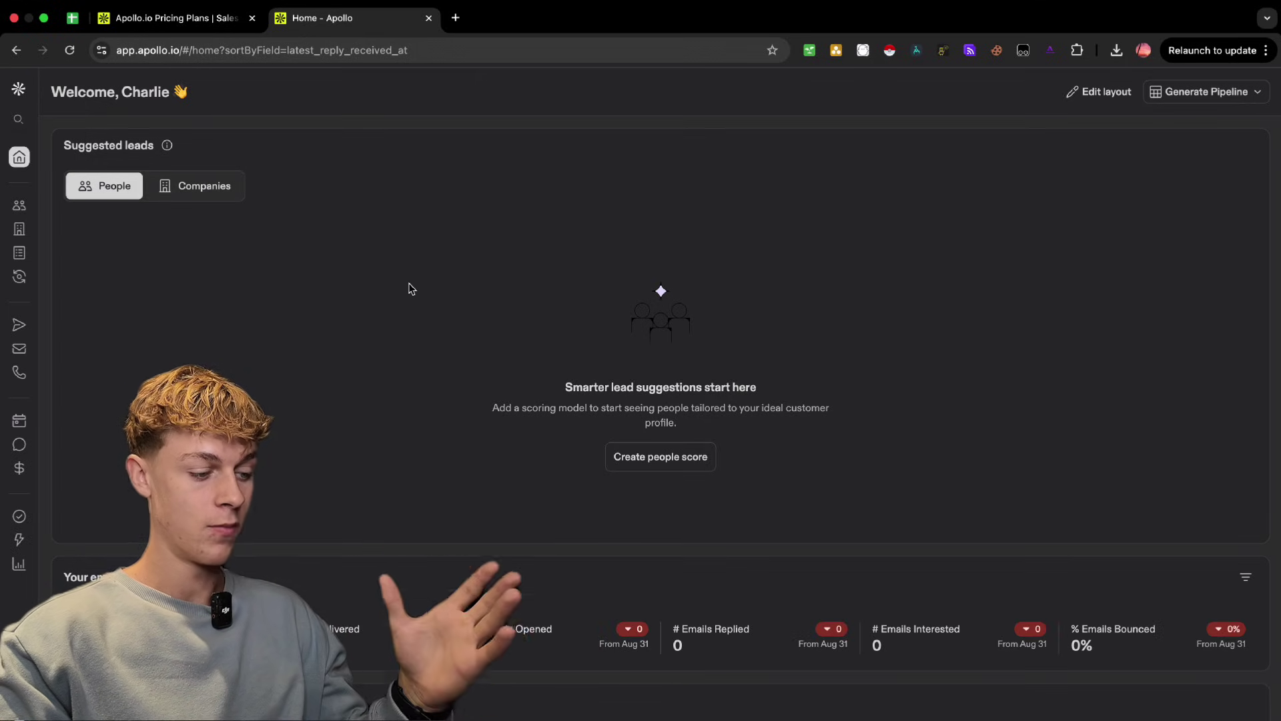
scroll(409, 287, down, 4)
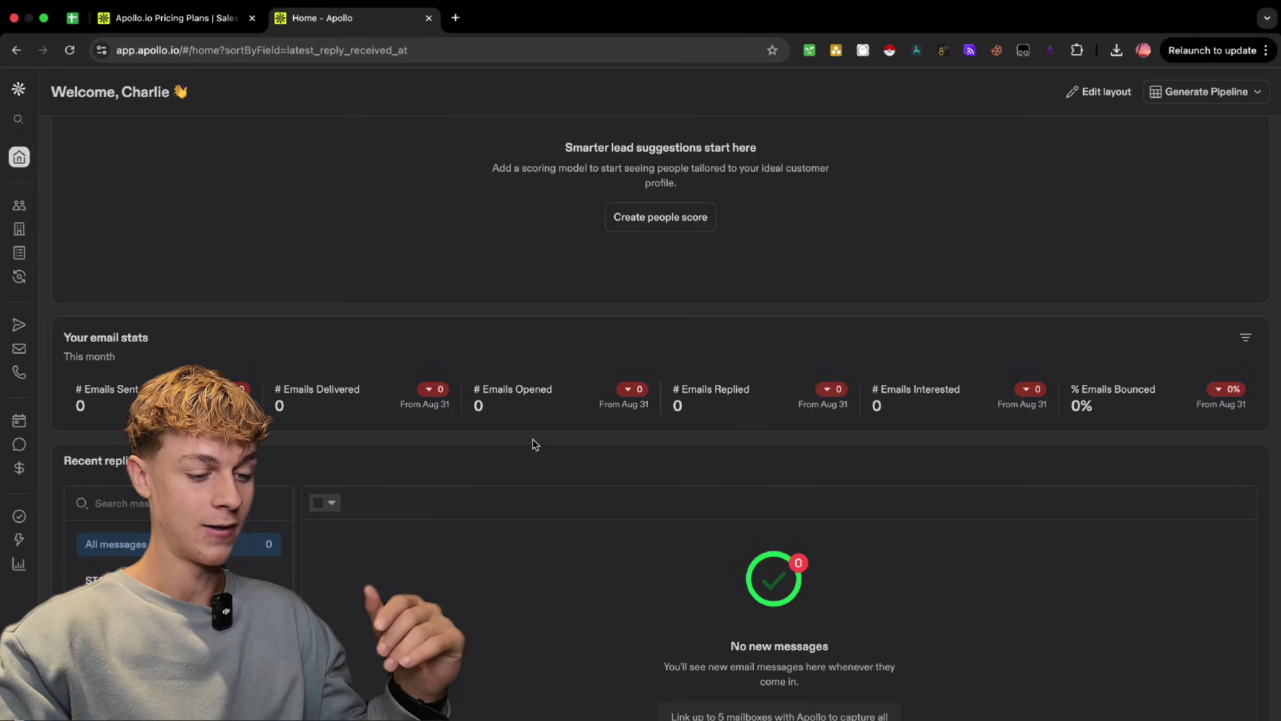
scroll(534, 444, down, 10)
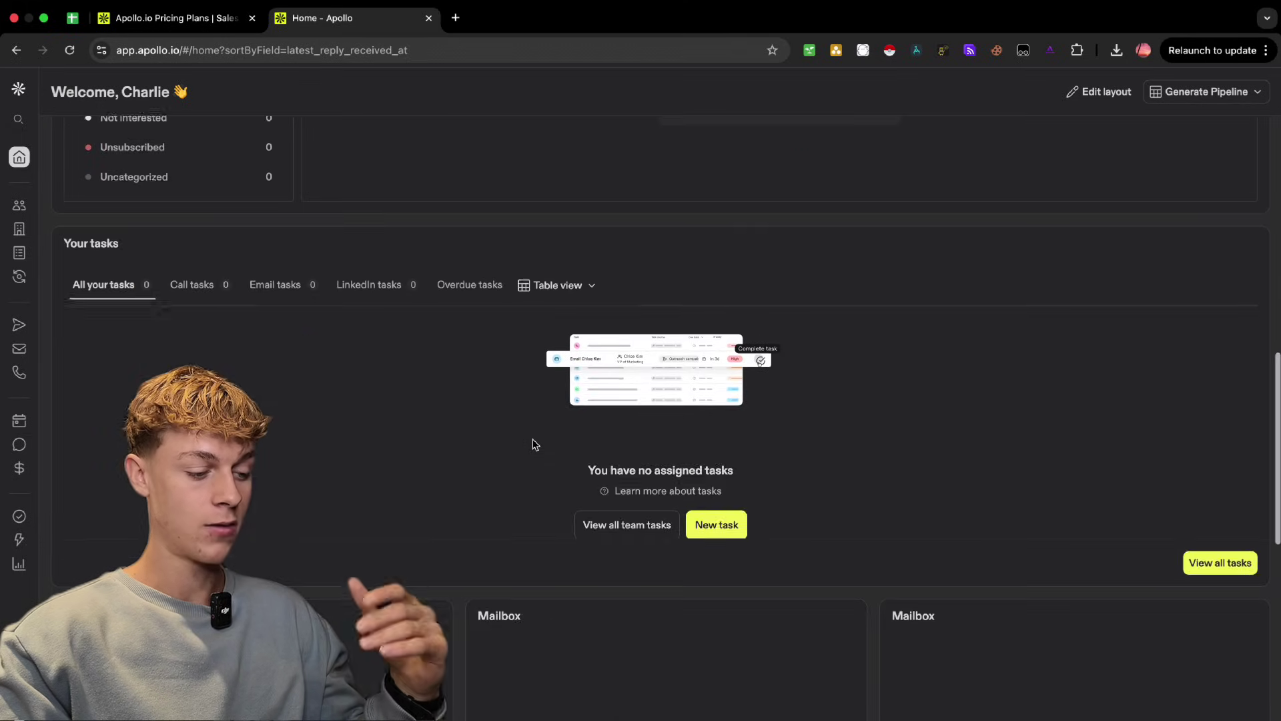
scroll(541, 580, down, 5)
scroll(547, 664, down, 3)
scroll(548, 665, up, 15)
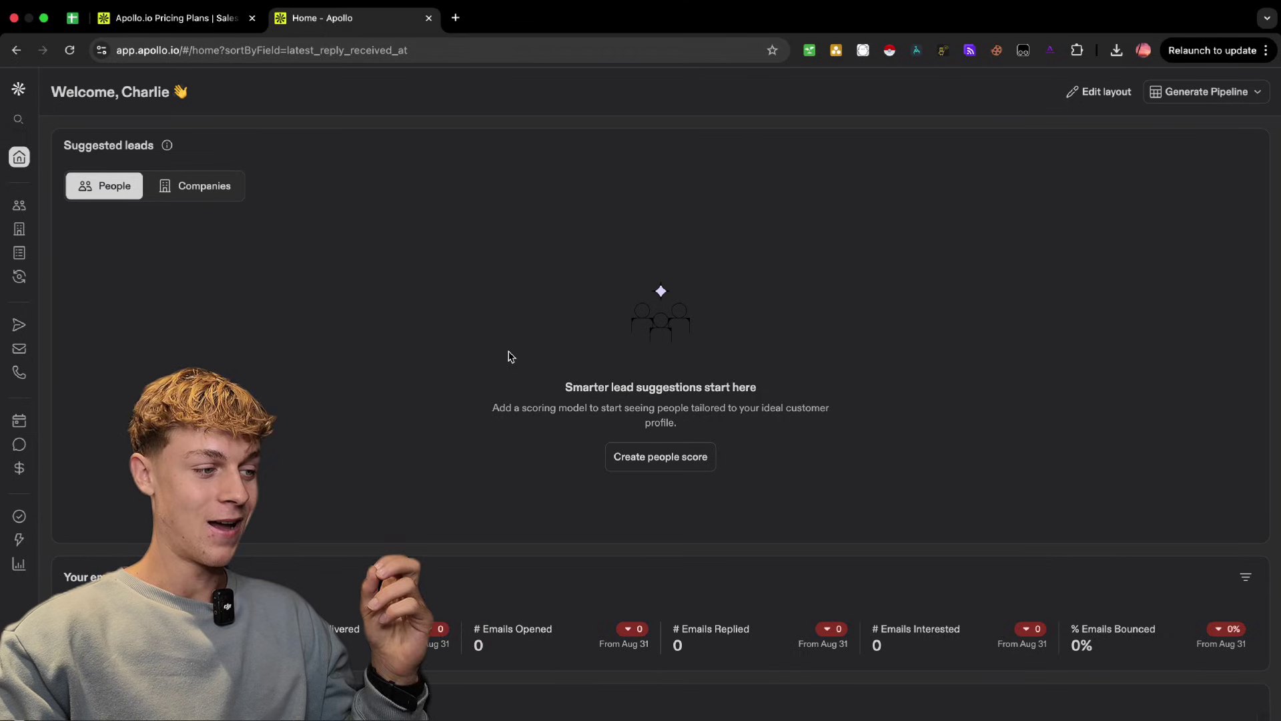
Step: Open Apollo's People search page, with a look at the Apollo List spreadsheet in Google Sheets before returning to it
mouse_move(30, 248)
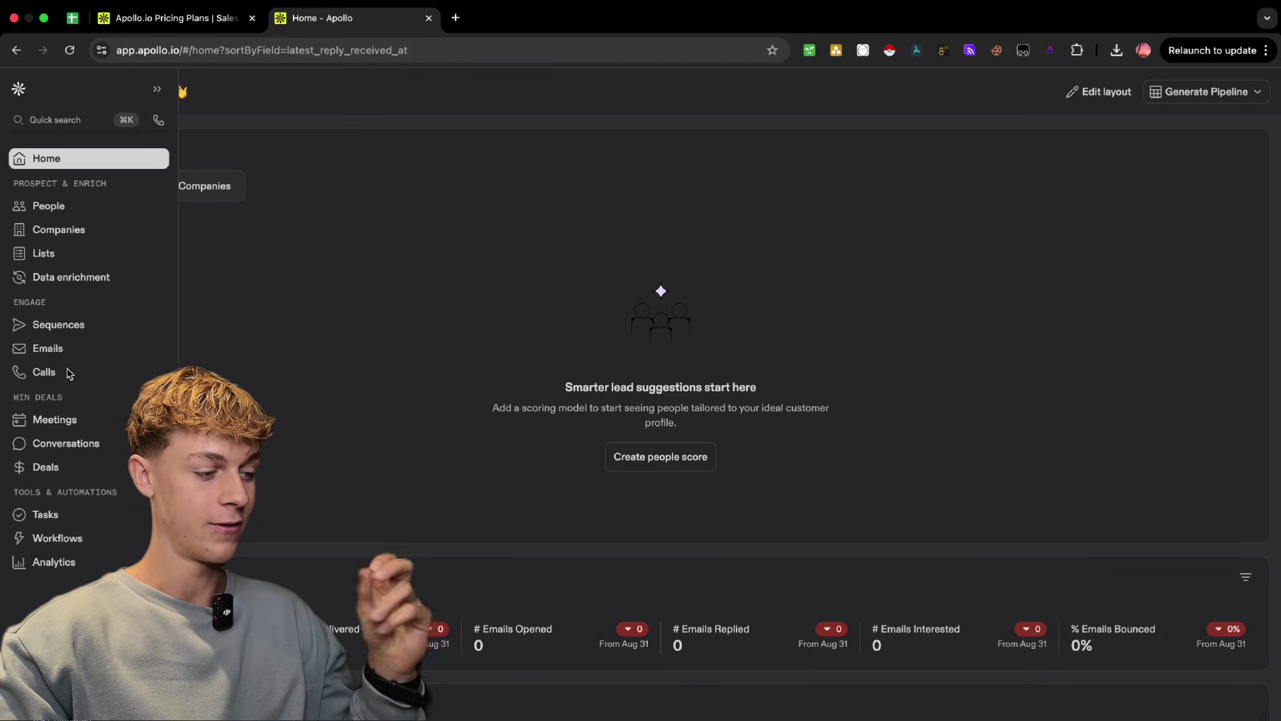
click(97, 206)
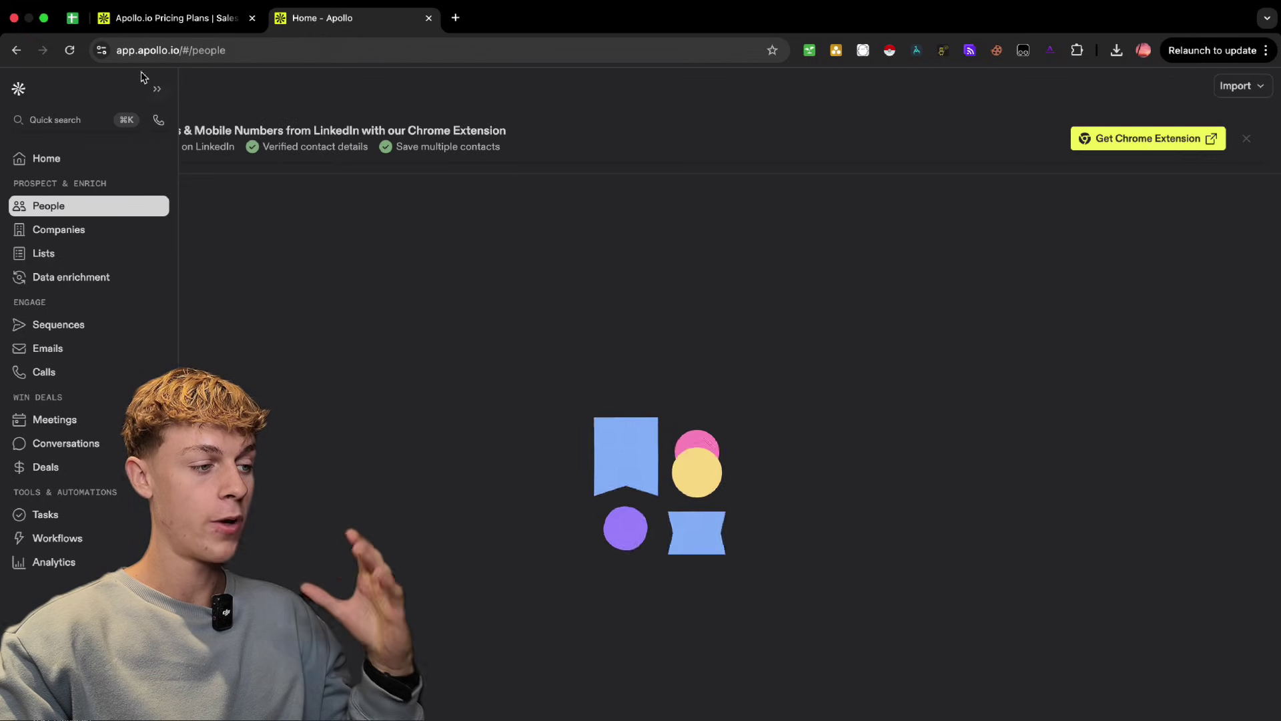
click(74, 20)
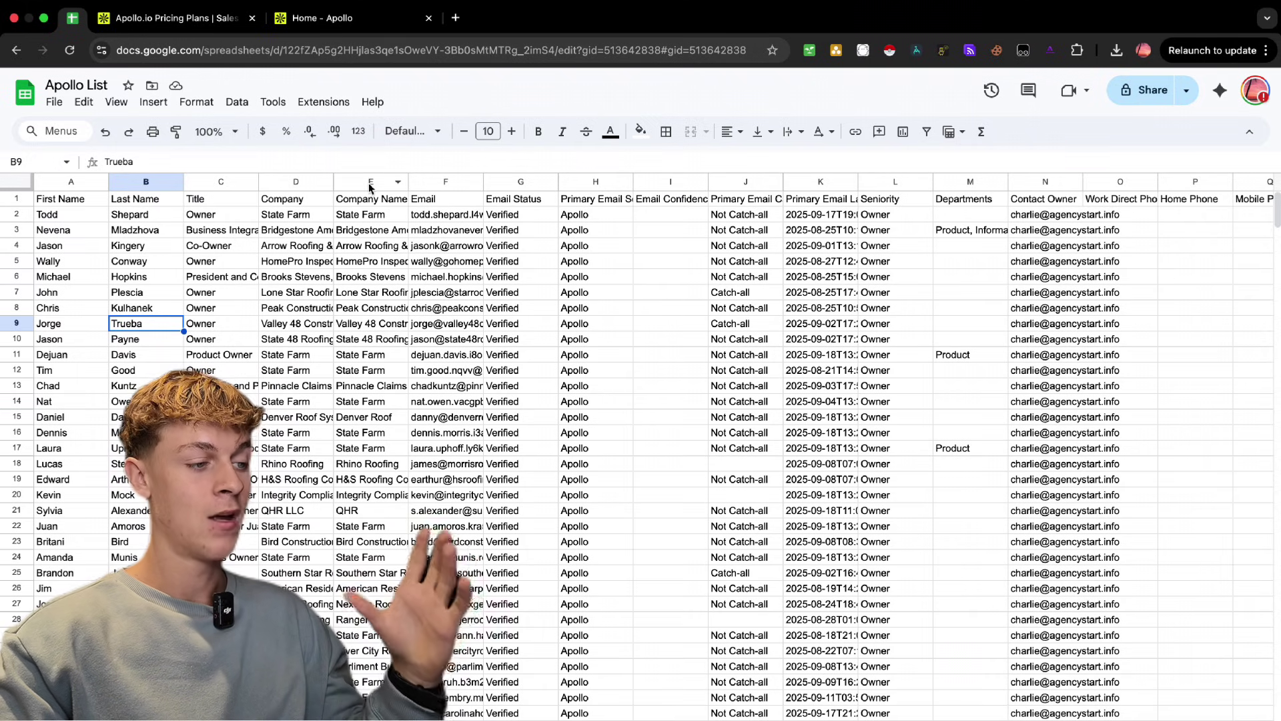
click(350, 23)
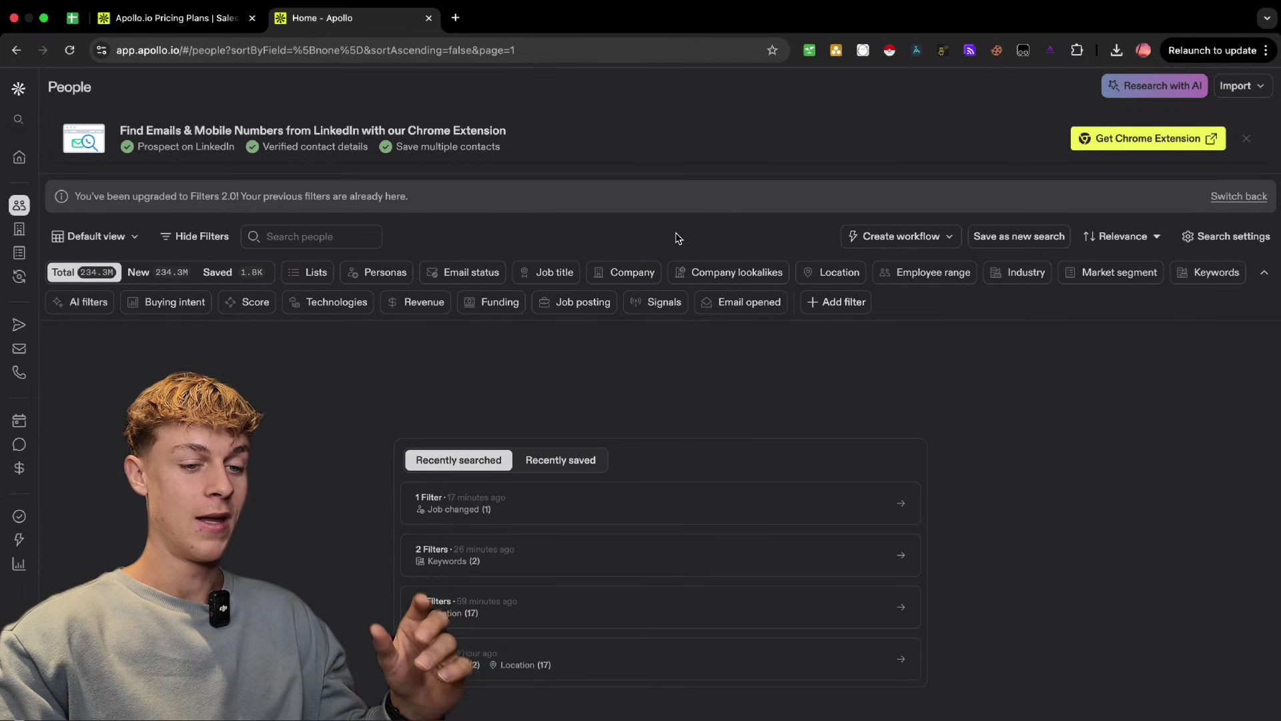
Step: Search the Industry filter's options for "roofing", and close the filter without choosing an industry
click(1215, 278)
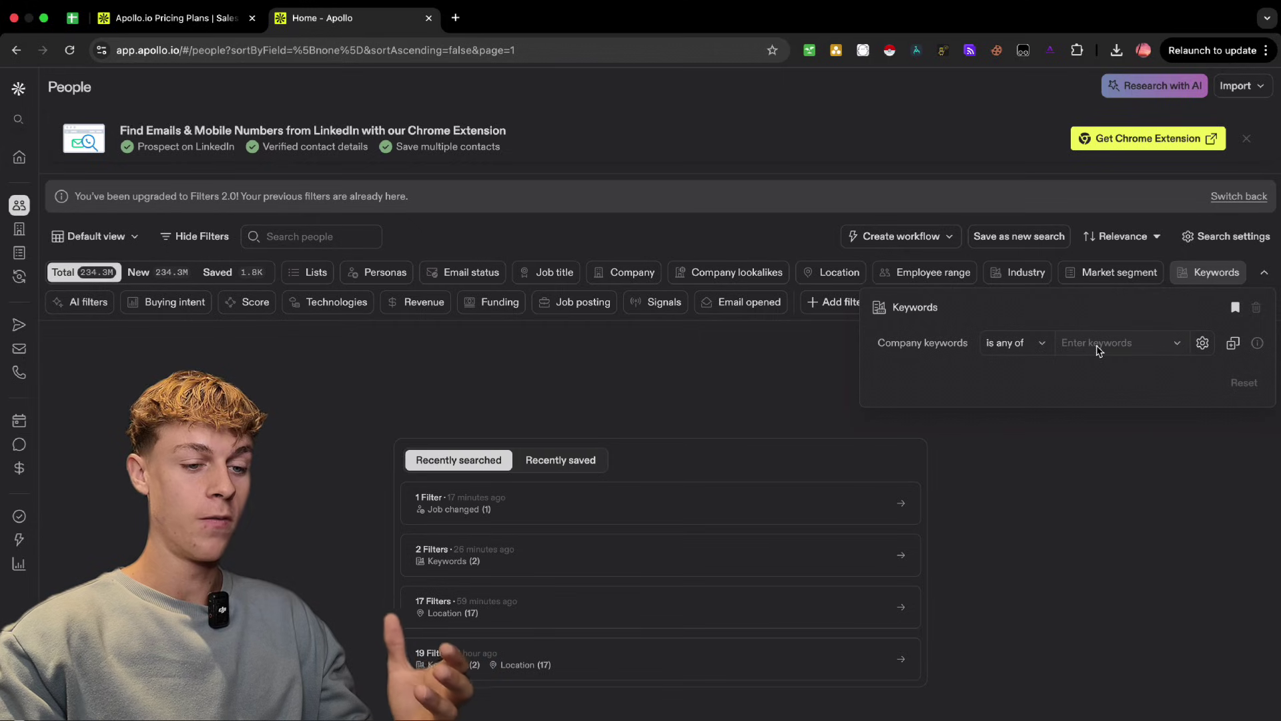
click(1015, 276)
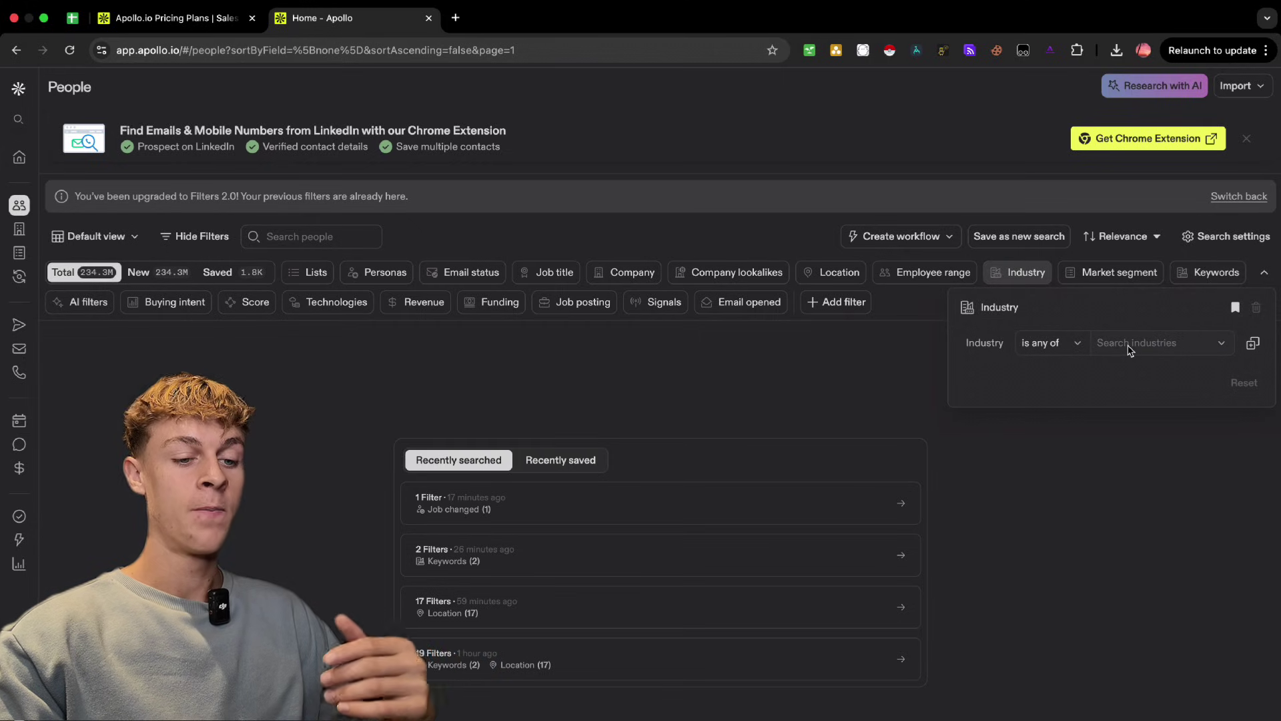
click(1129, 346)
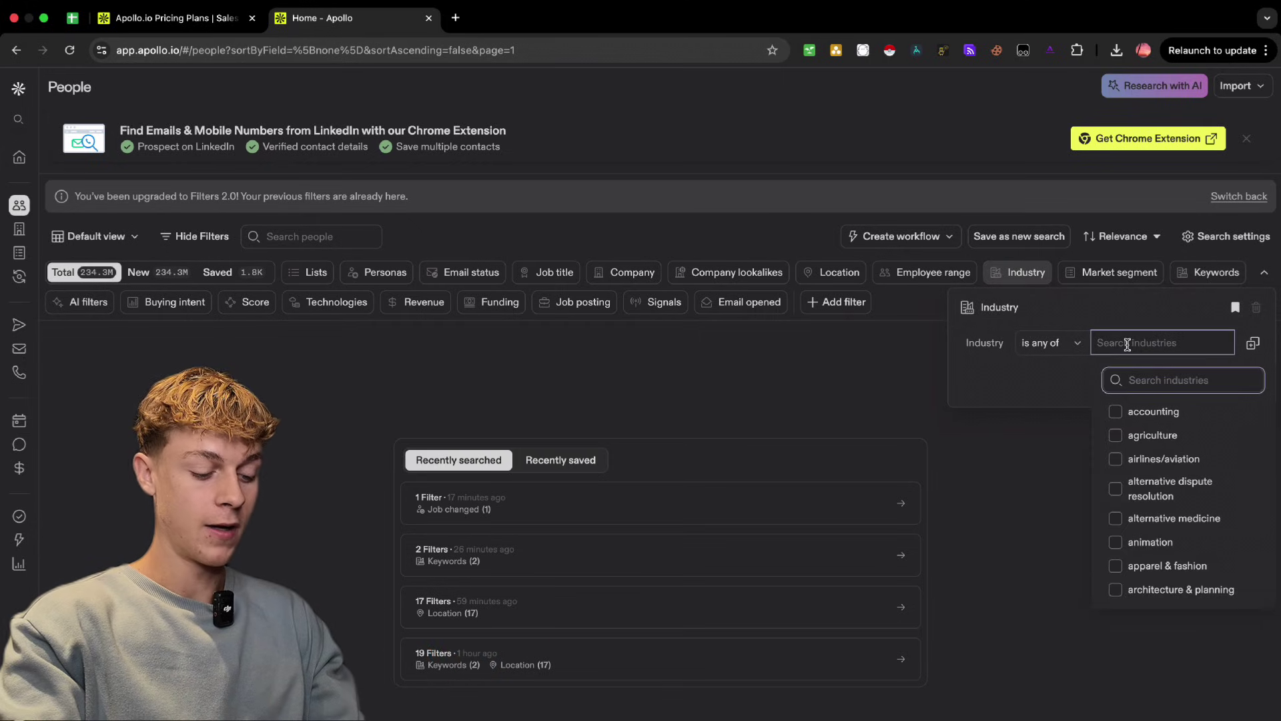
text(roofing)
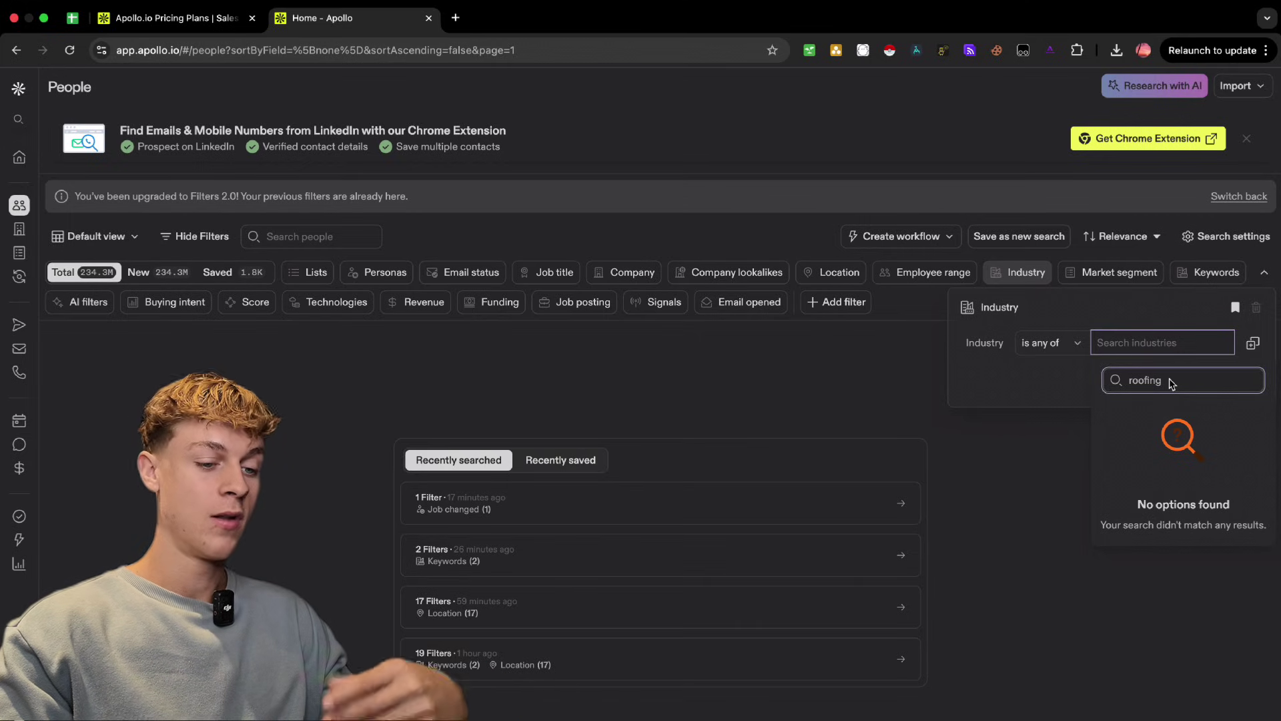
double_click(1131, 381)
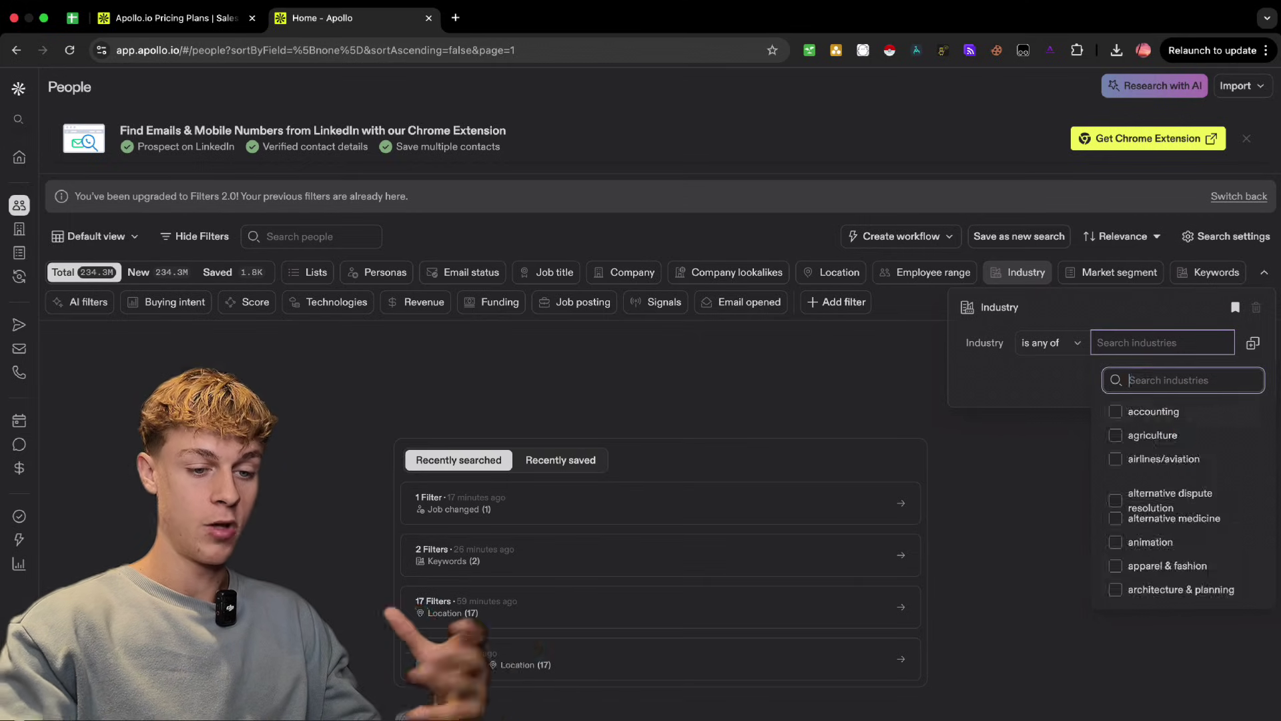
key(BackSpace)
click(887, 378)
Step: Search the company keywords filter for "roofing" to examine the suggested keywords, and close it without selecting any
click(1203, 275)
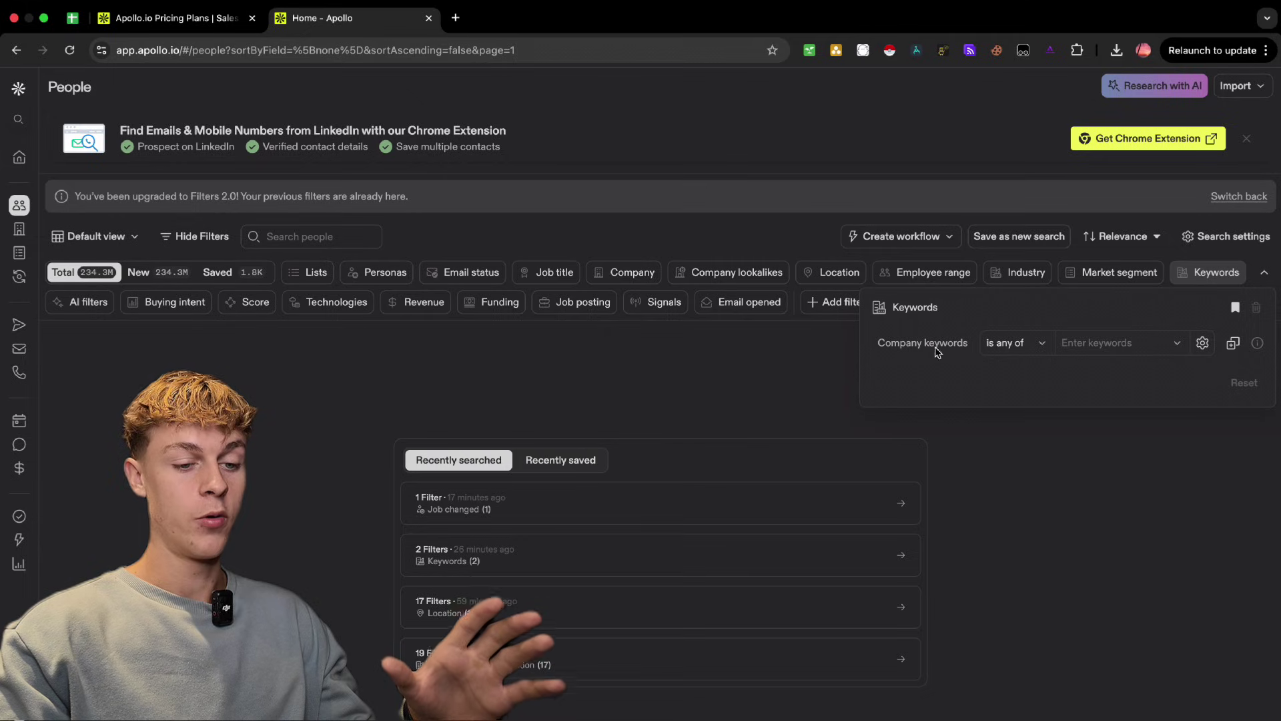
click(1107, 346)
text(roof)
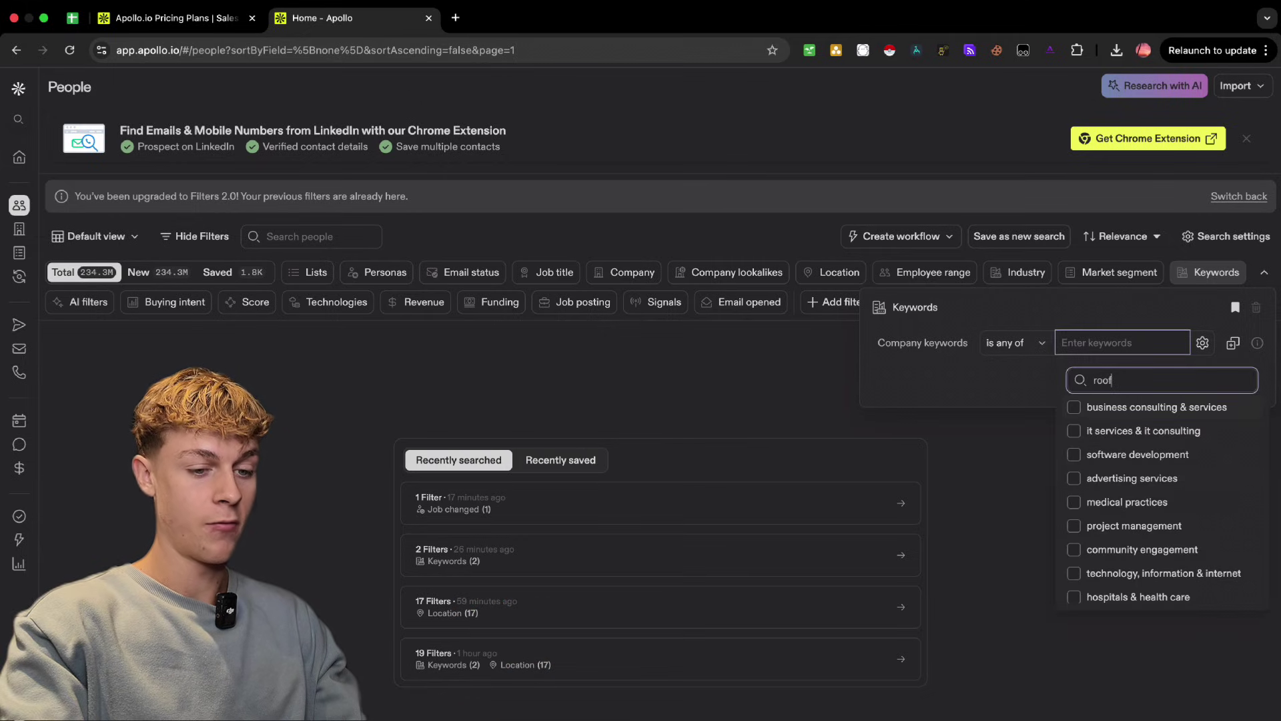
text(ing)
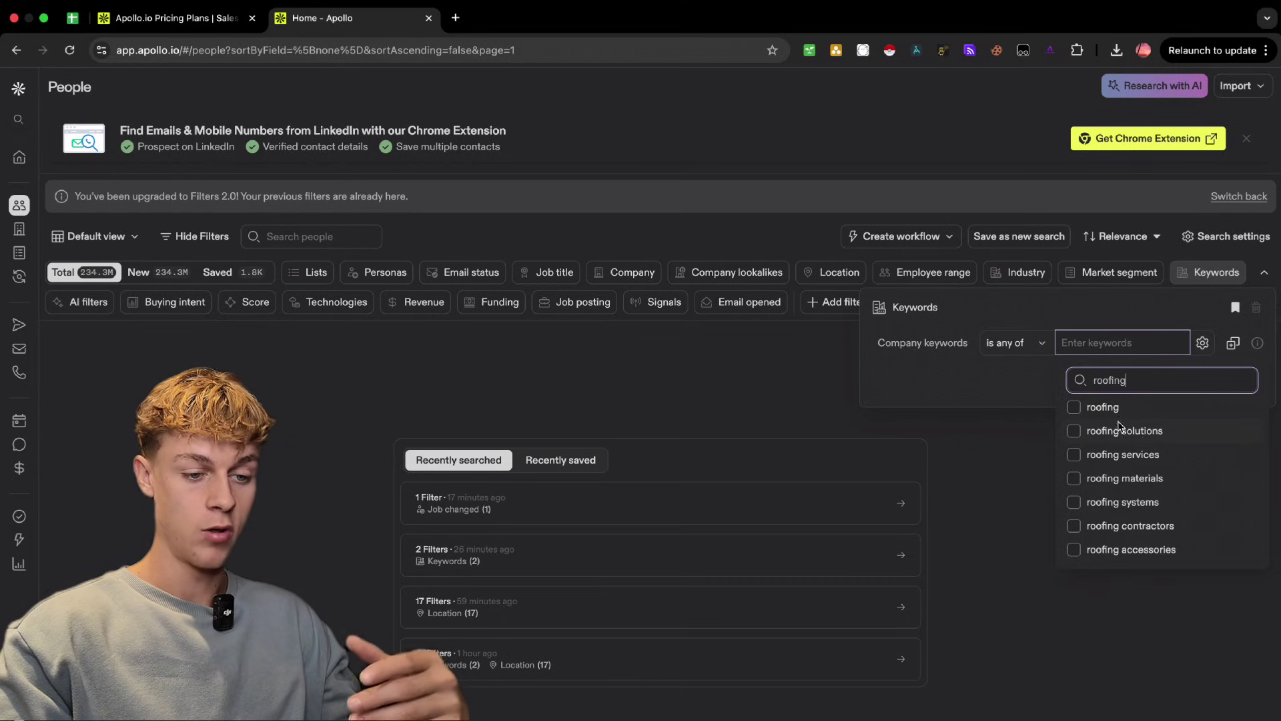
click(1028, 393)
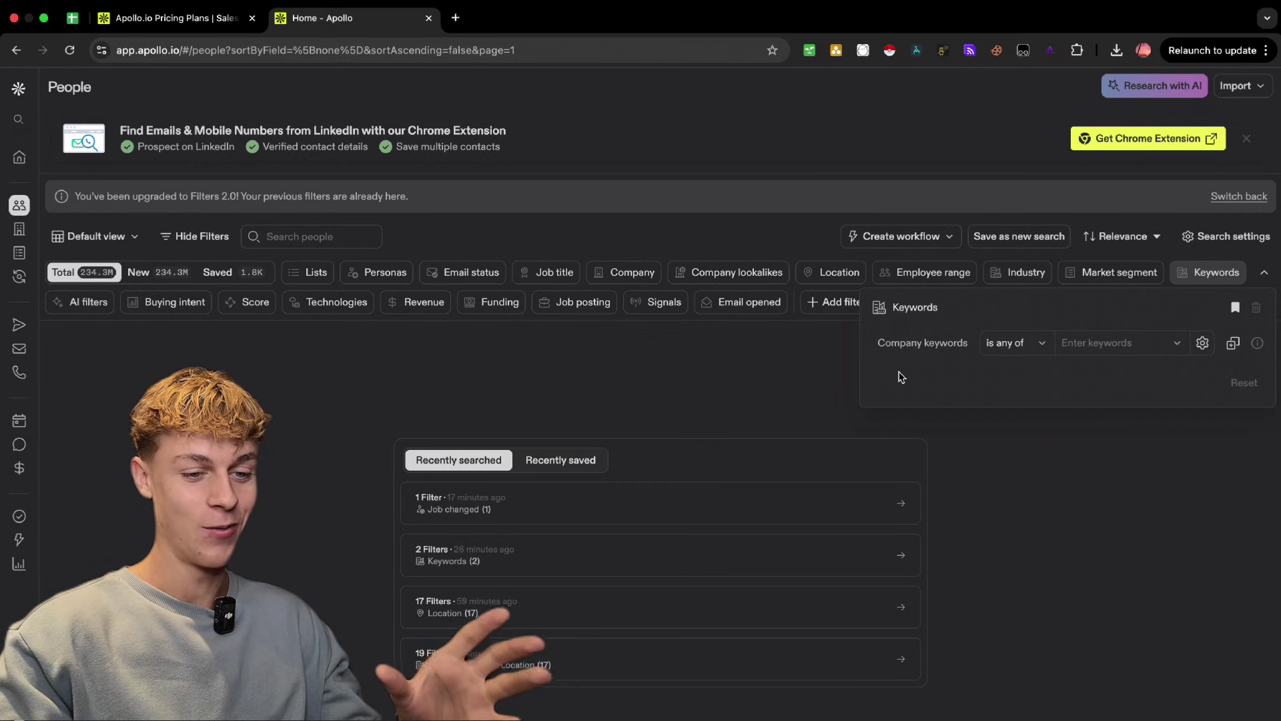
click(770, 403)
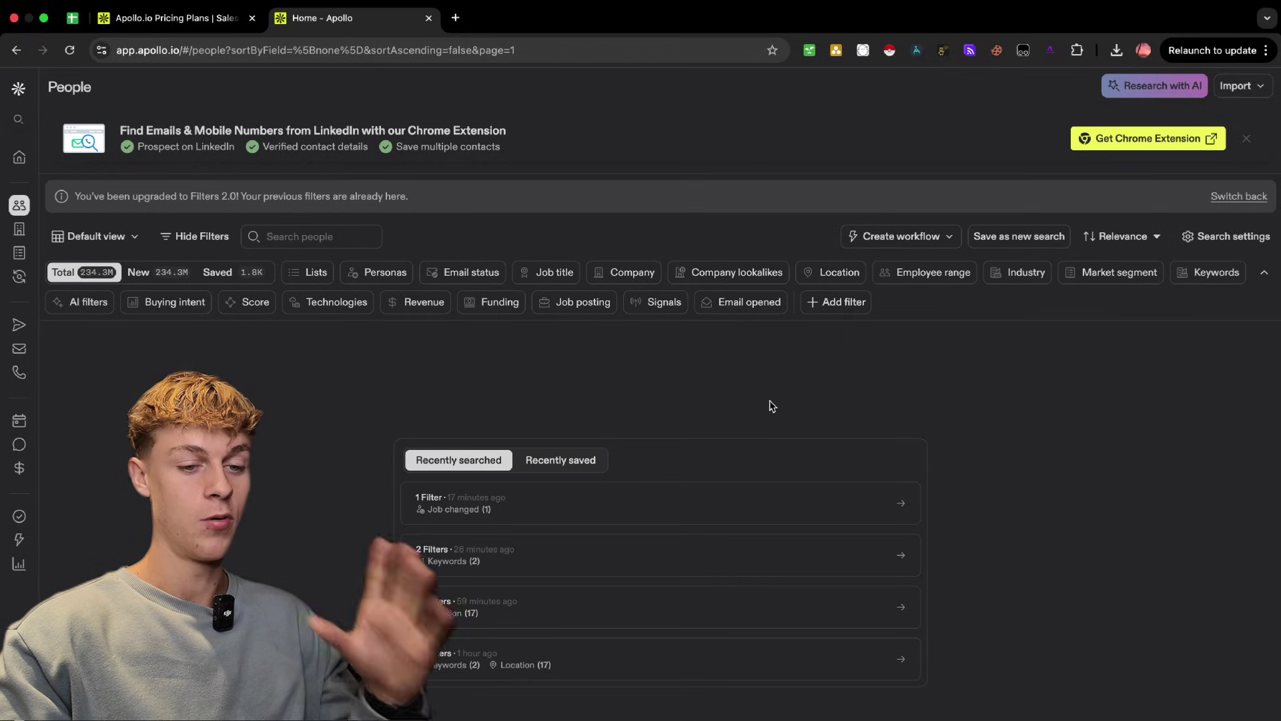
Step: Search the company keywords for "real estate agents" and filter the people by the keyword "real estate agents & brokers"
click(1191, 275)
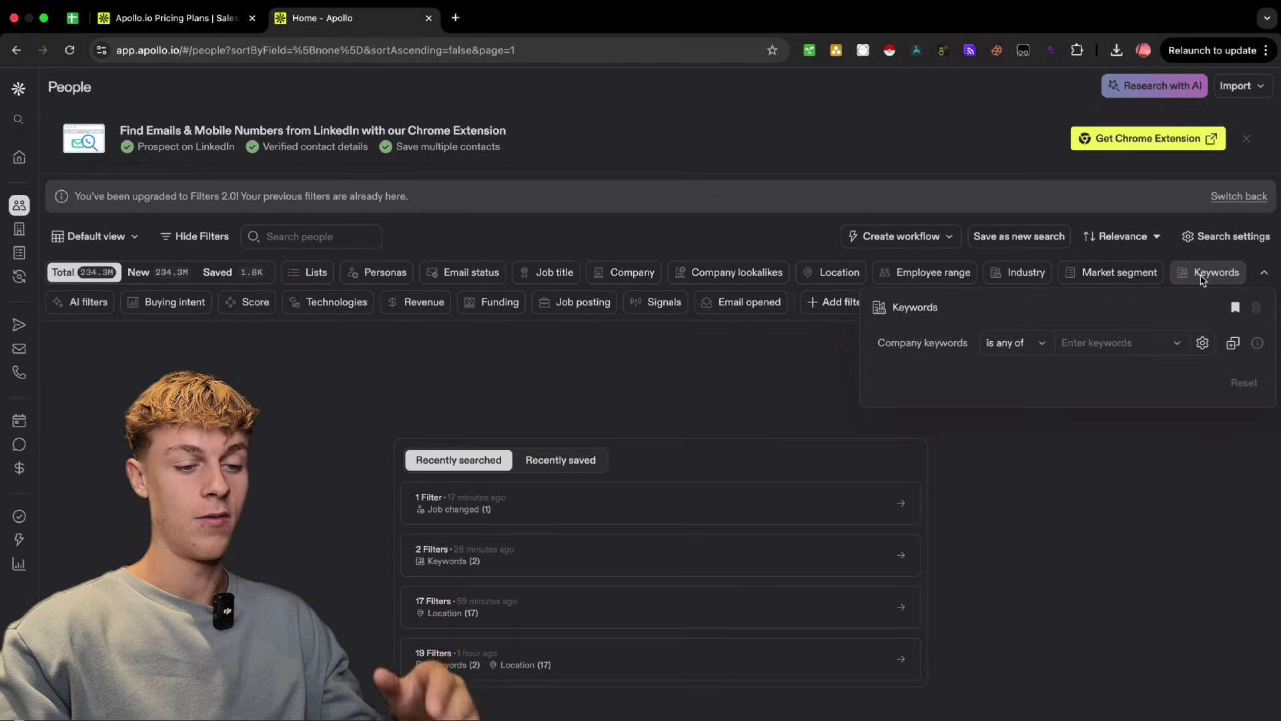
click(1094, 344)
text(real estate agents)
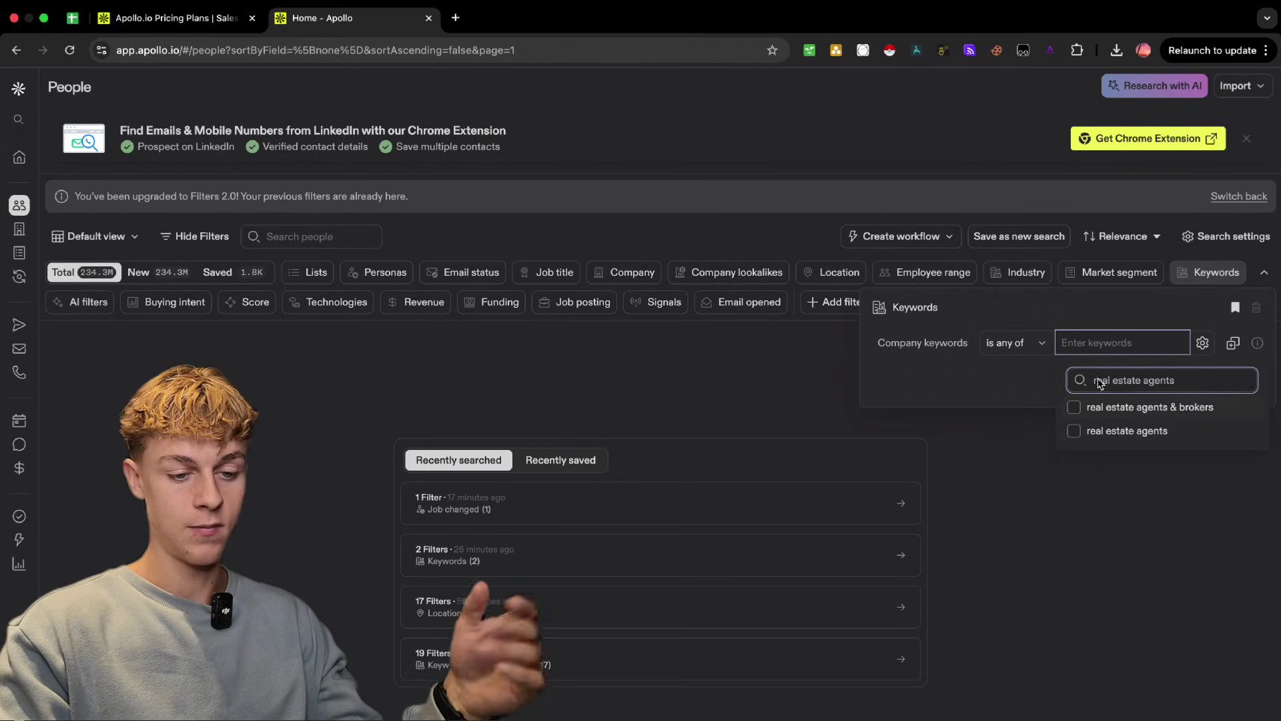
click(1133, 412)
click(1007, 391)
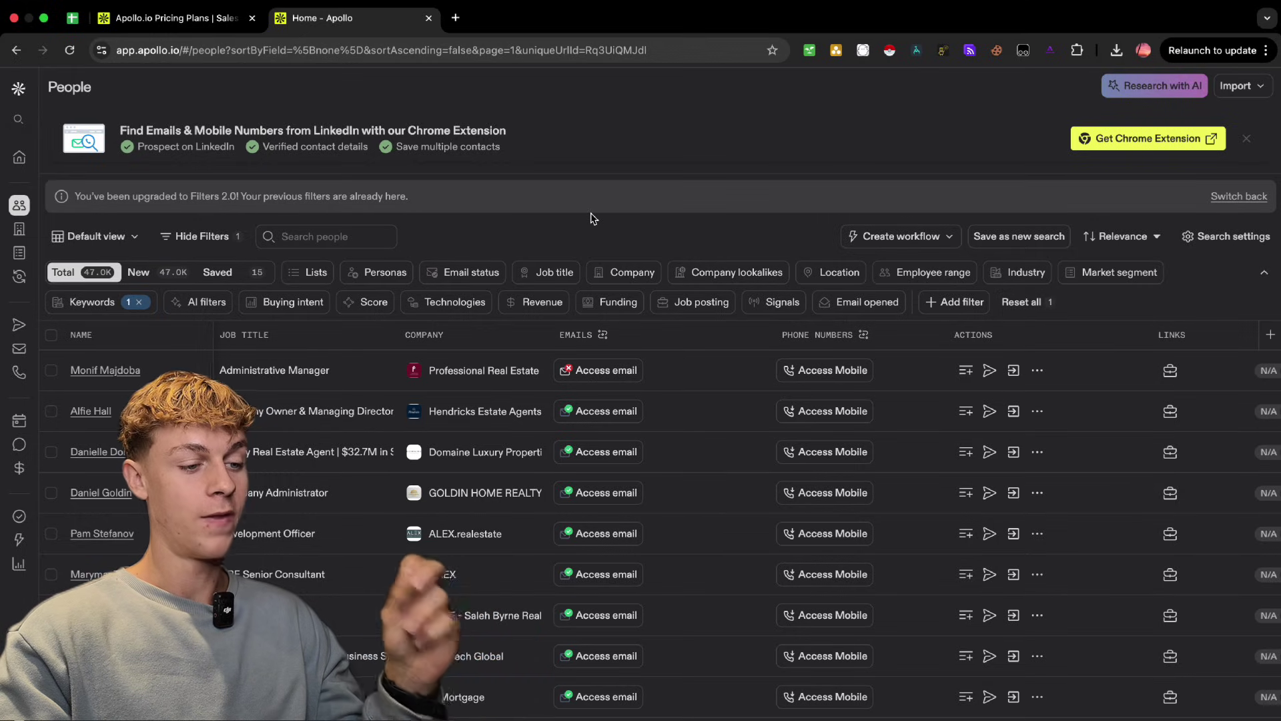
Step: Filter the people by the job title "owner" and close the job title filter
click(555, 274)
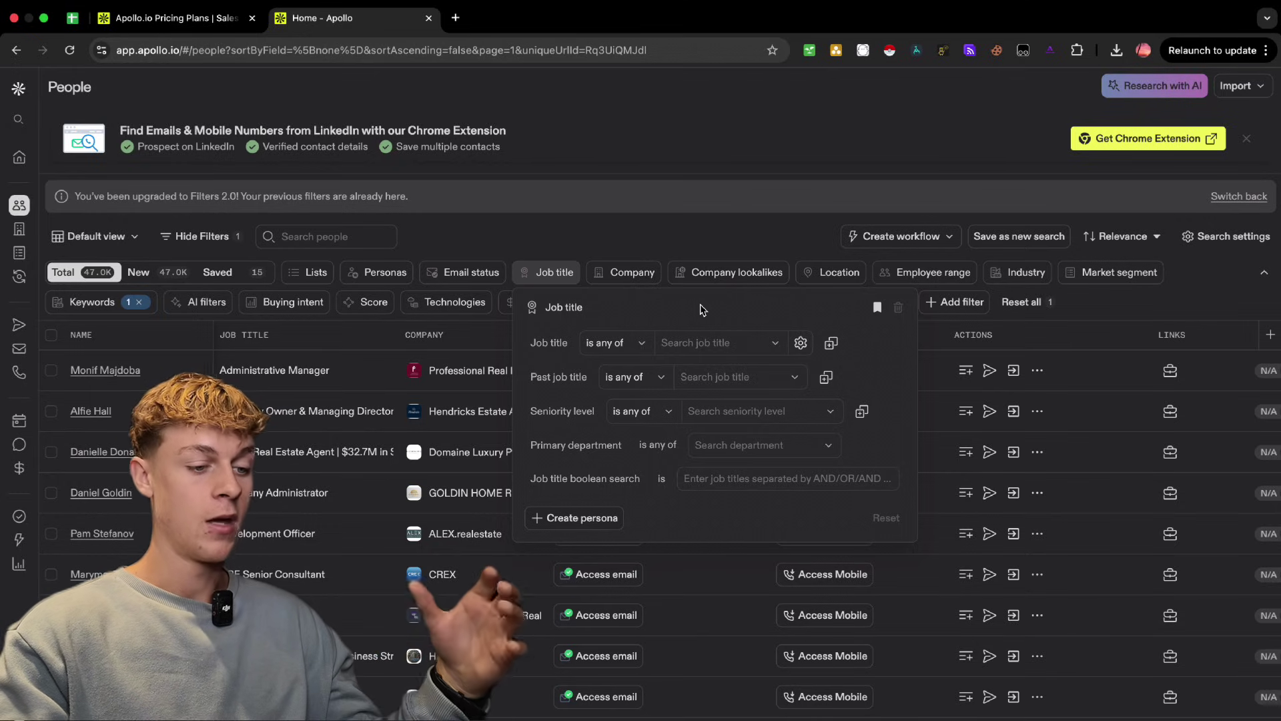
click(702, 343)
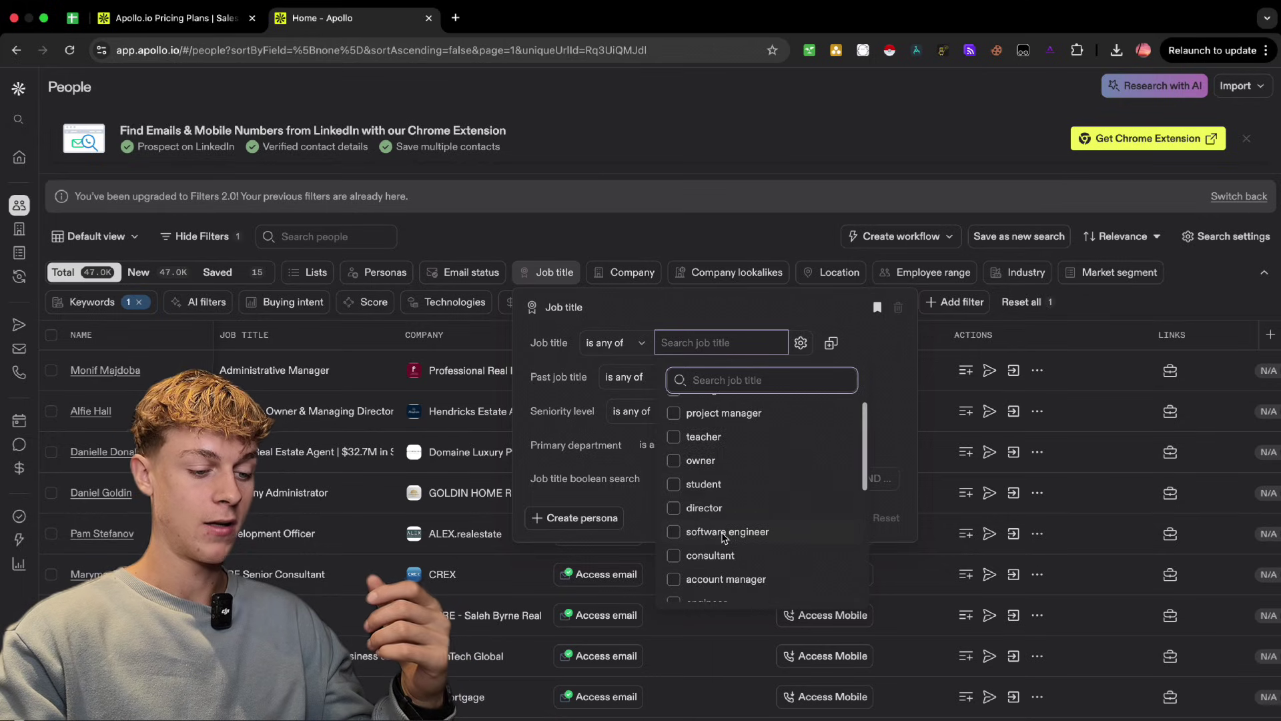
scroll(721, 502, down, 4)
scroll(723, 534, up, 4)
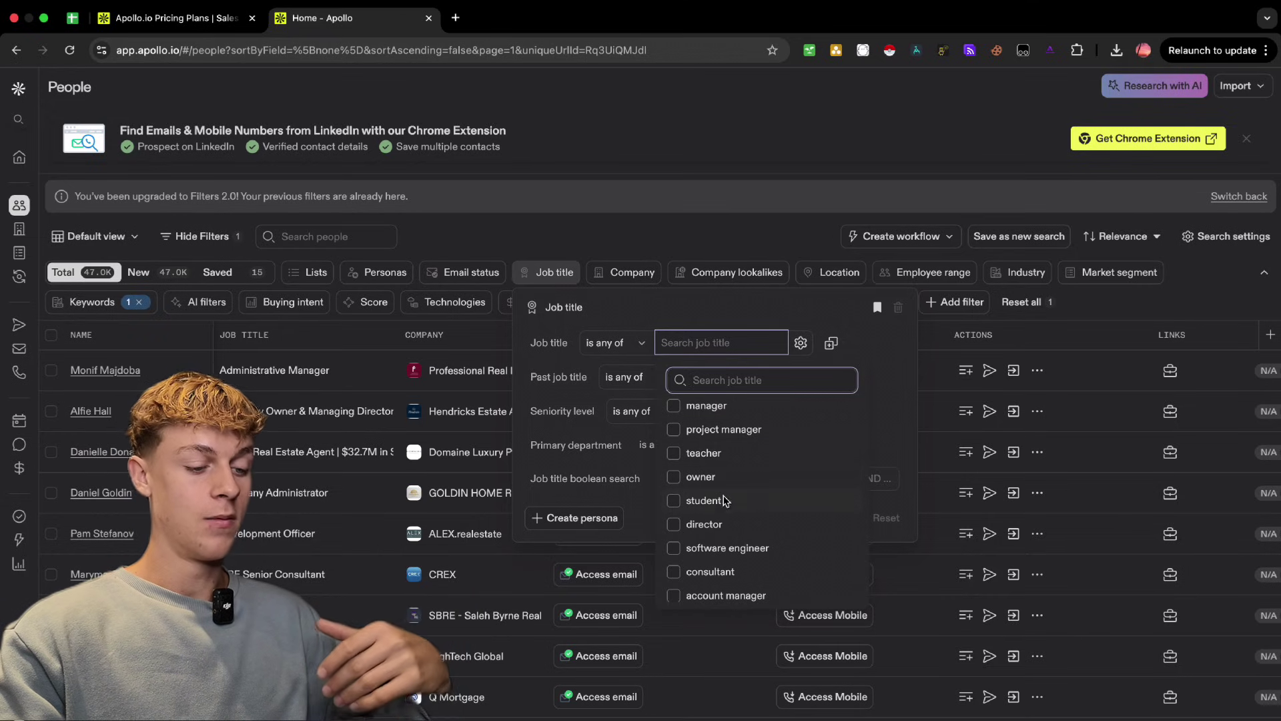
click(674, 477)
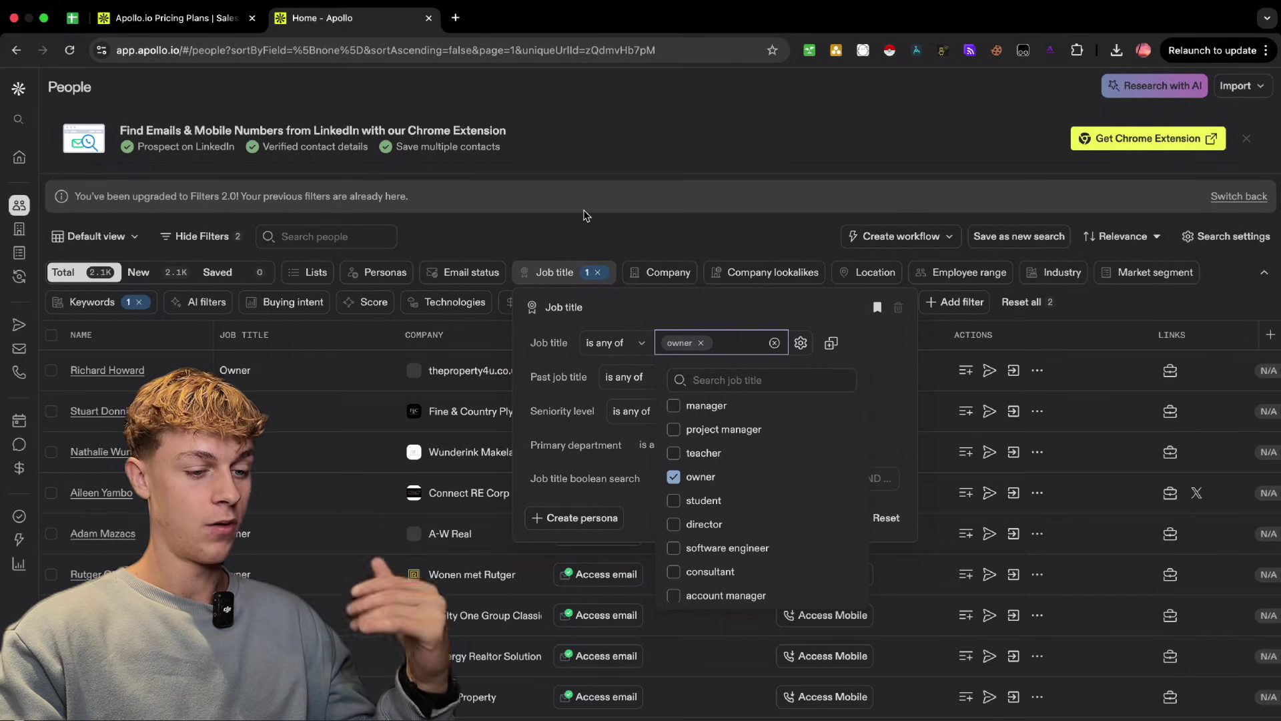
click(584, 228)
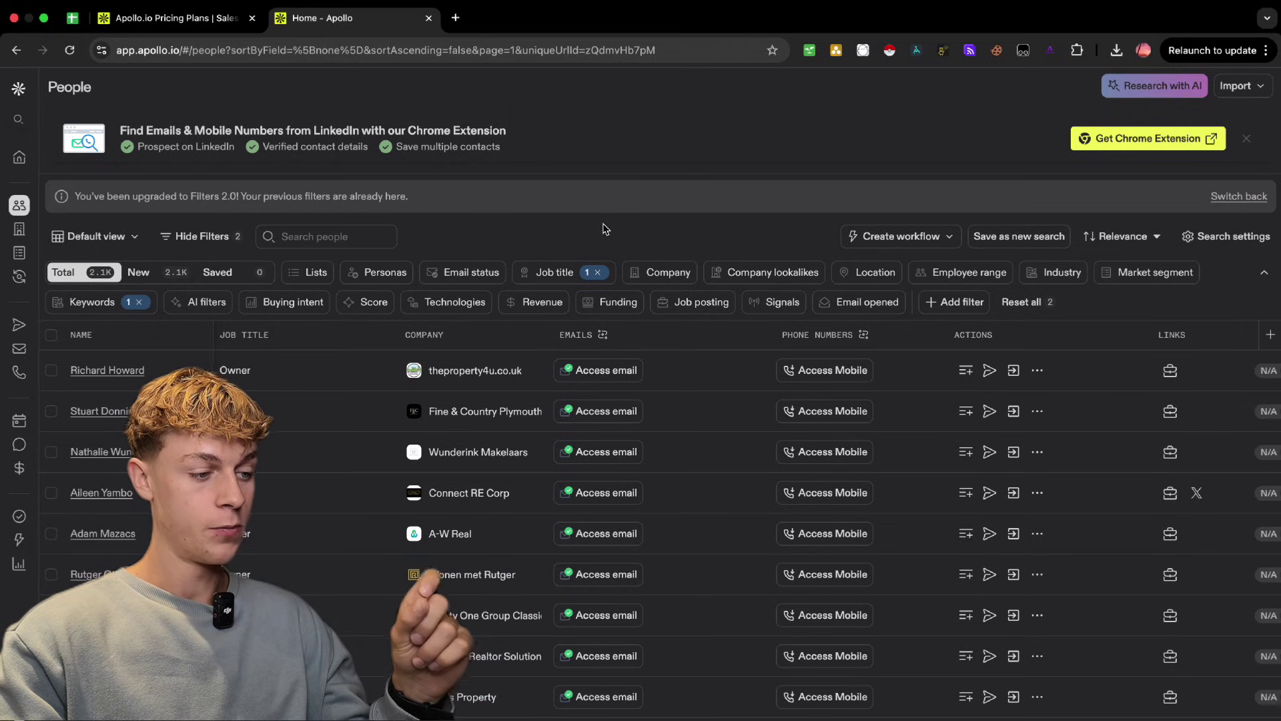
Step: Examine the available places in the contact Location filter, and close it without selecting a location
click(865, 270)
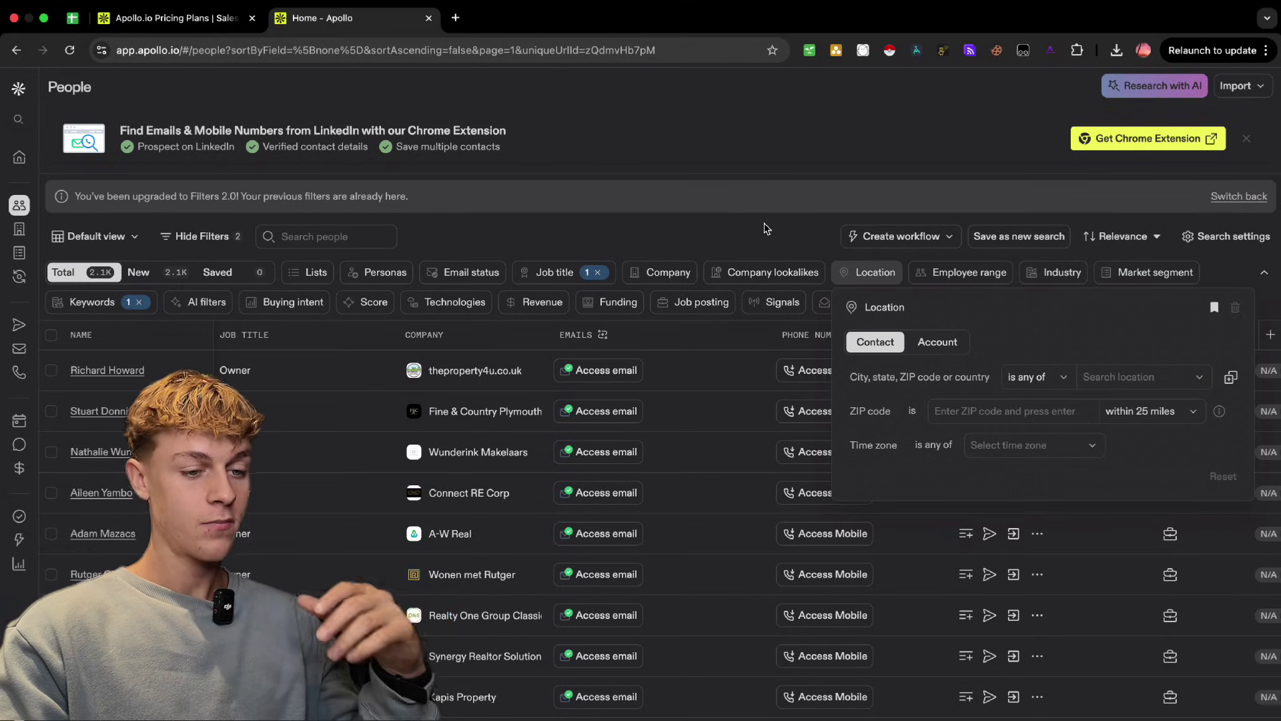
click(1117, 377)
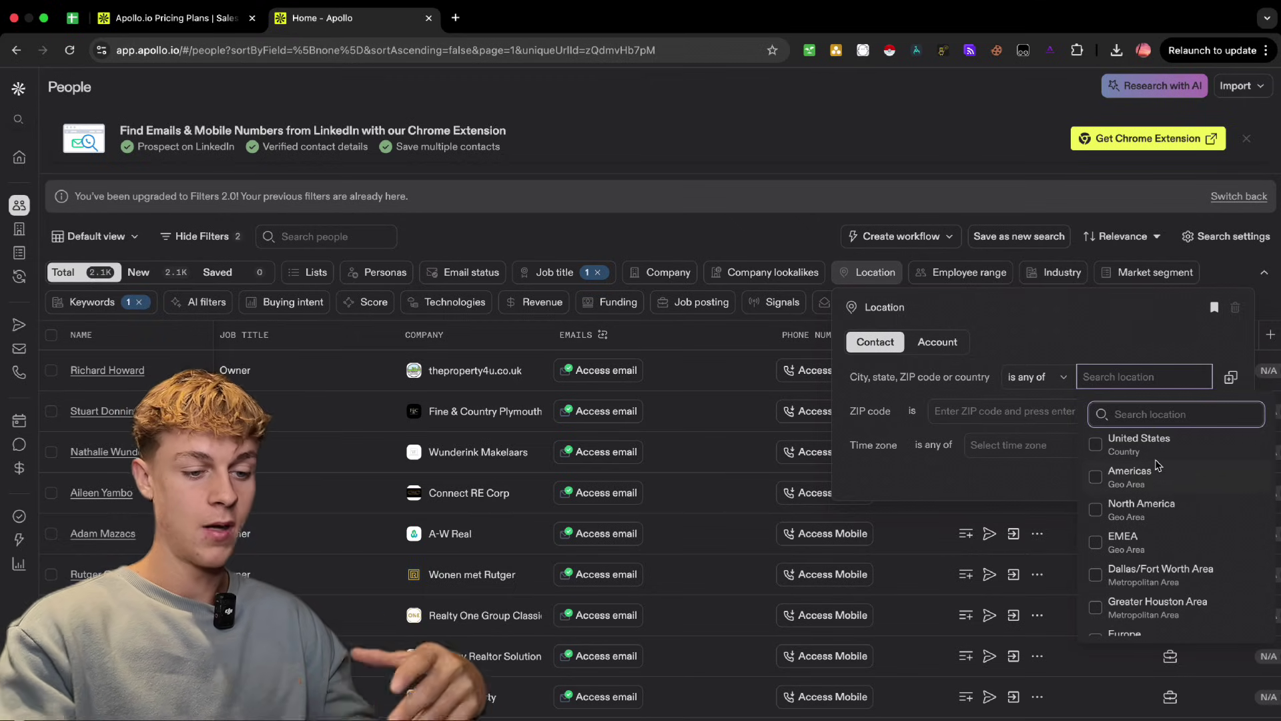
click(713, 157)
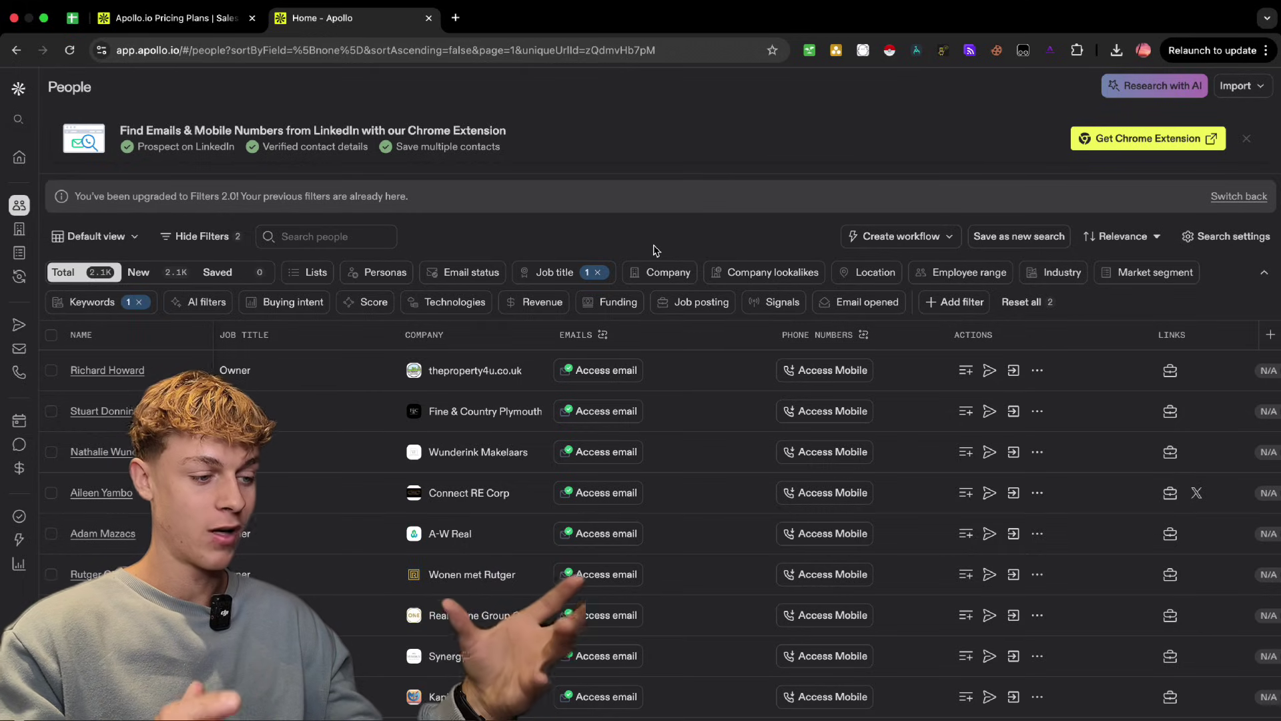
Step: Filter the people by the email status Verified and close the email status filter
mouse_move(513, 280)
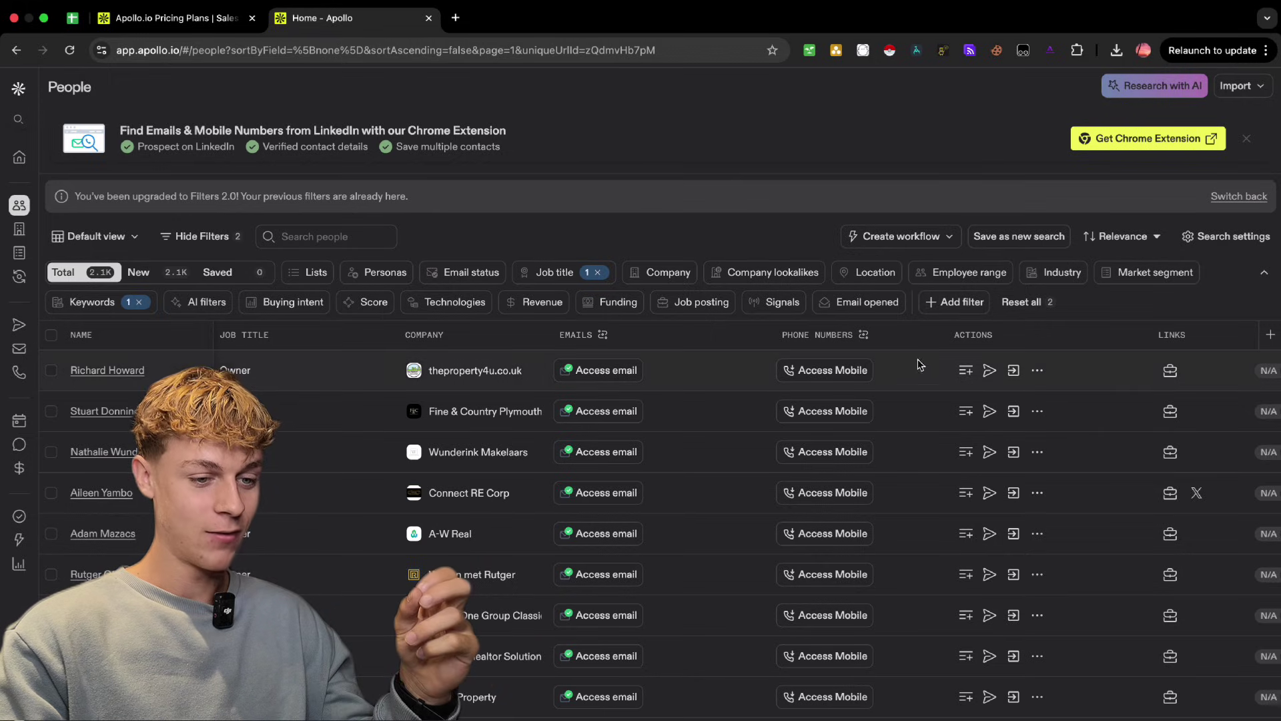
click(963, 306)
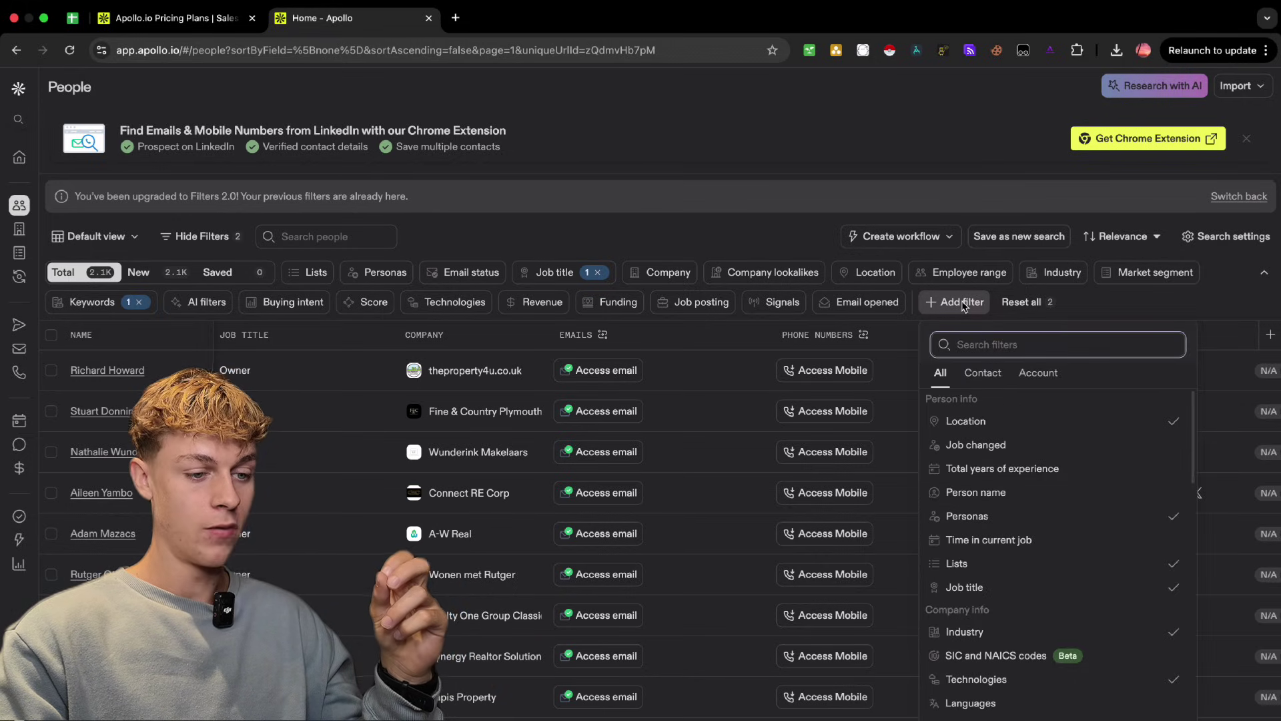
click(476, 274)
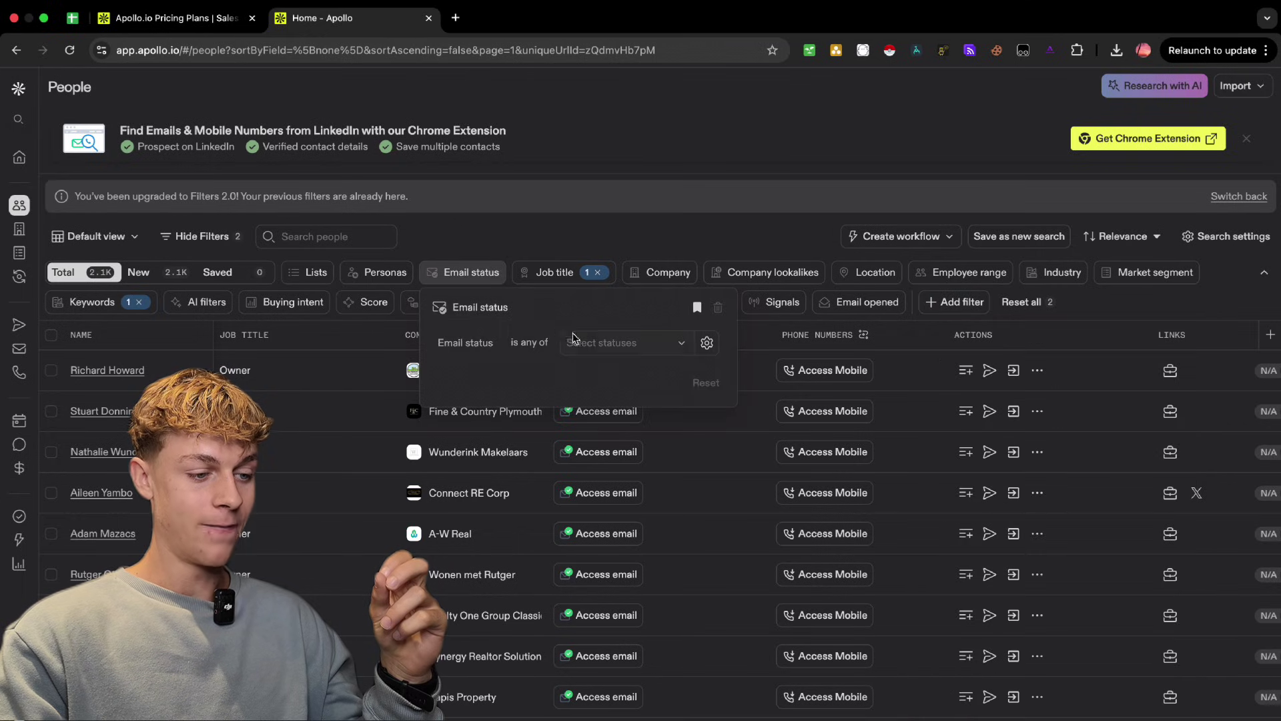
click(604, 344)
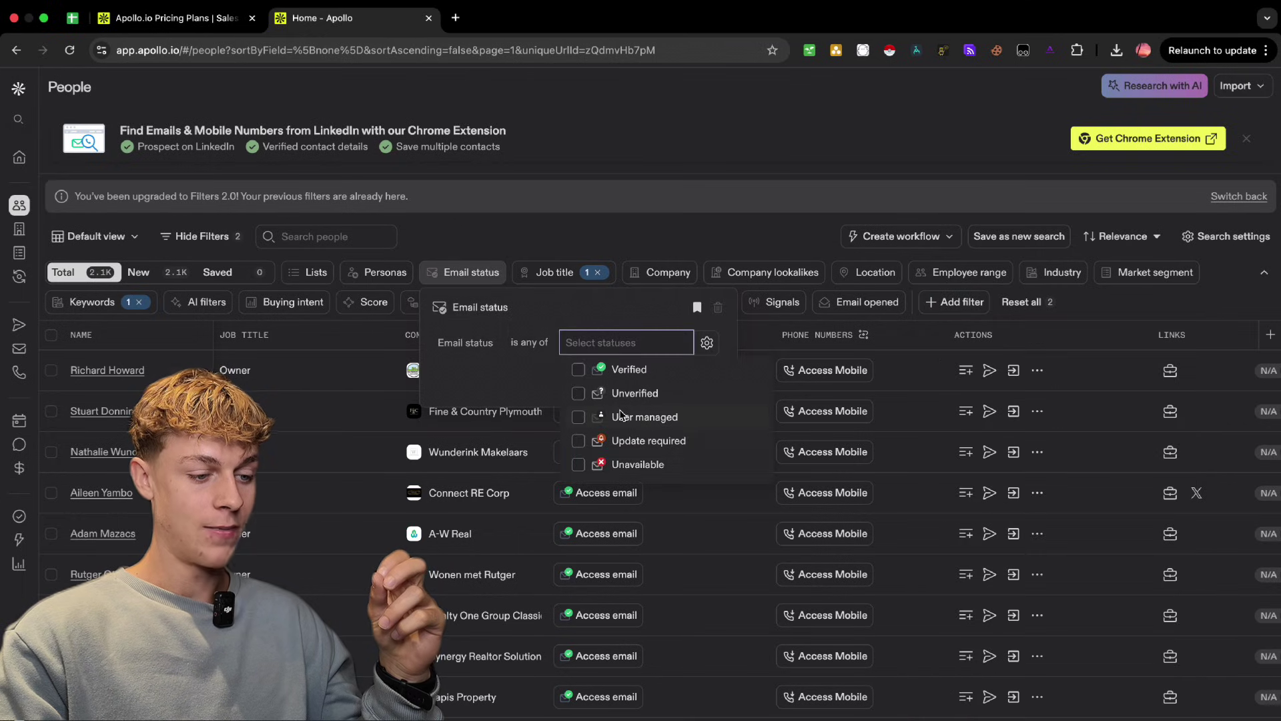
click(579, 371)
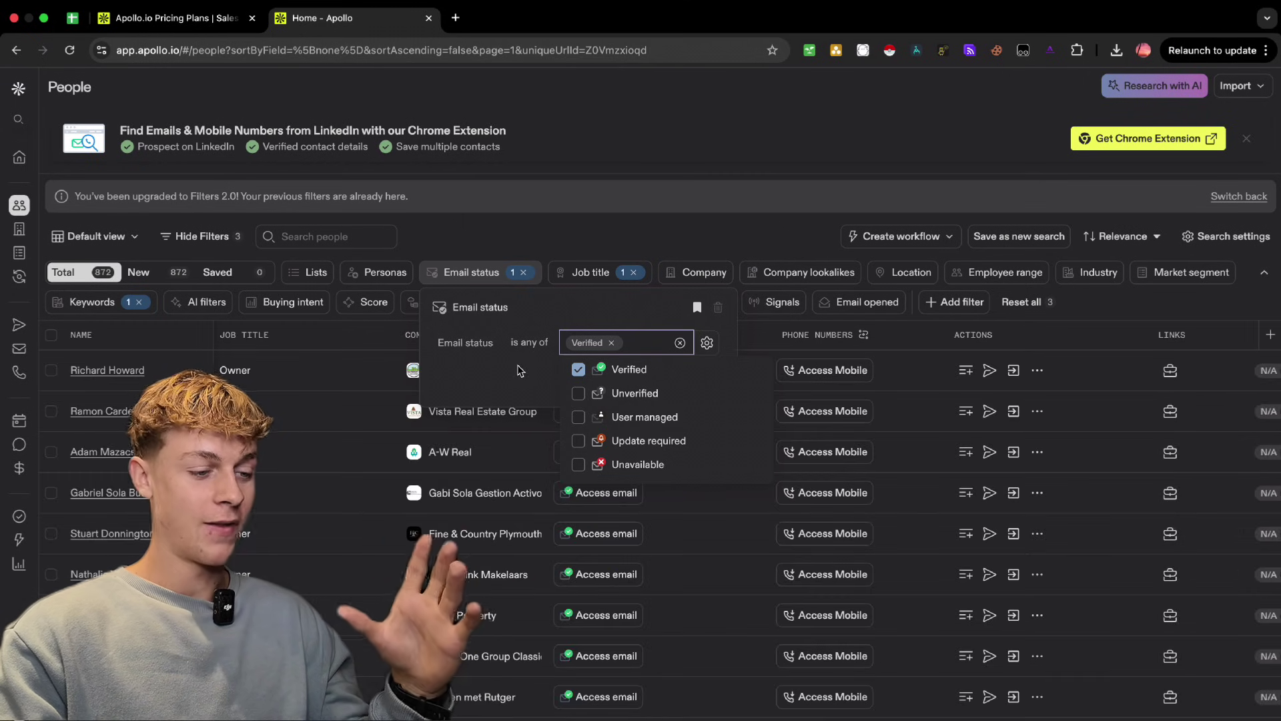
click(520, 370)
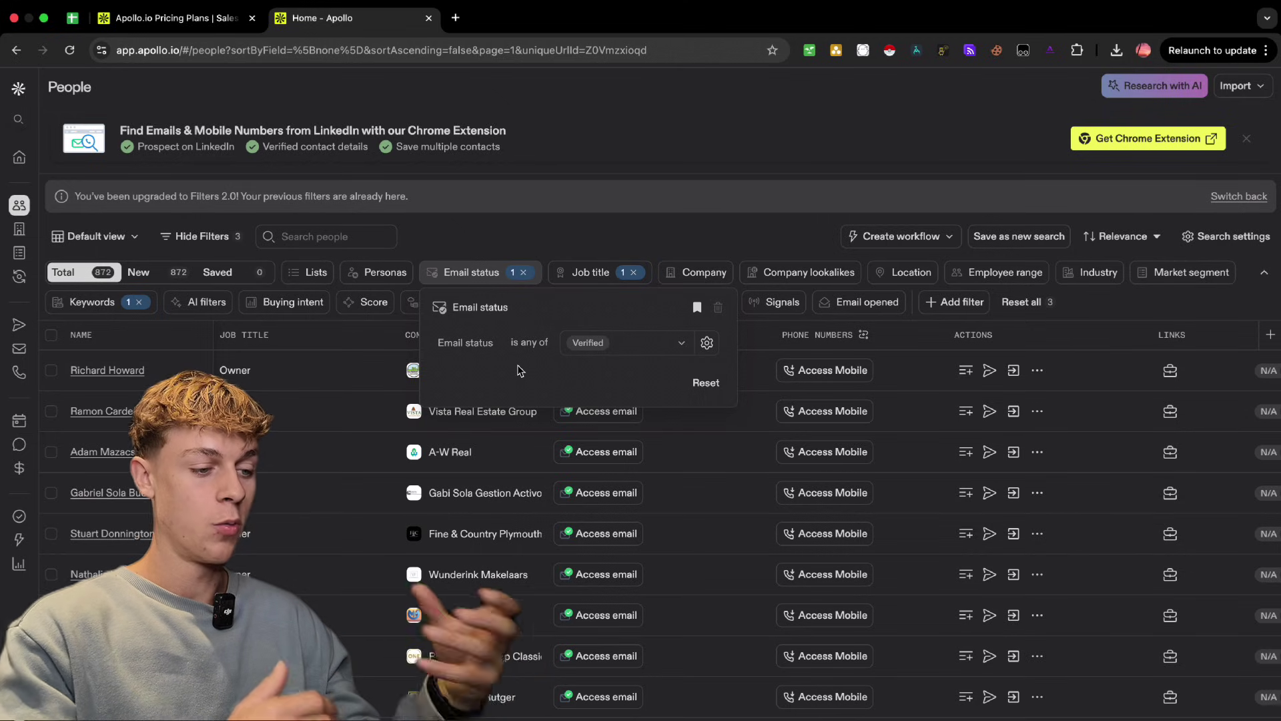
click(653, 235)
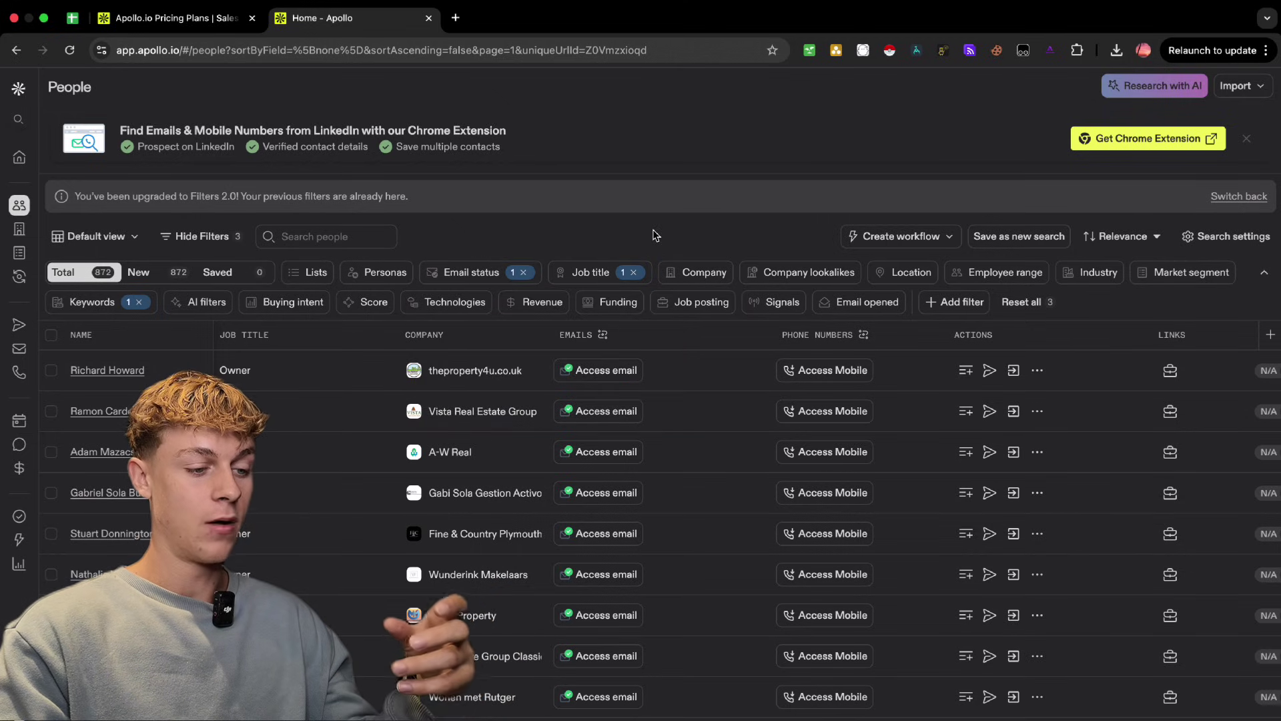
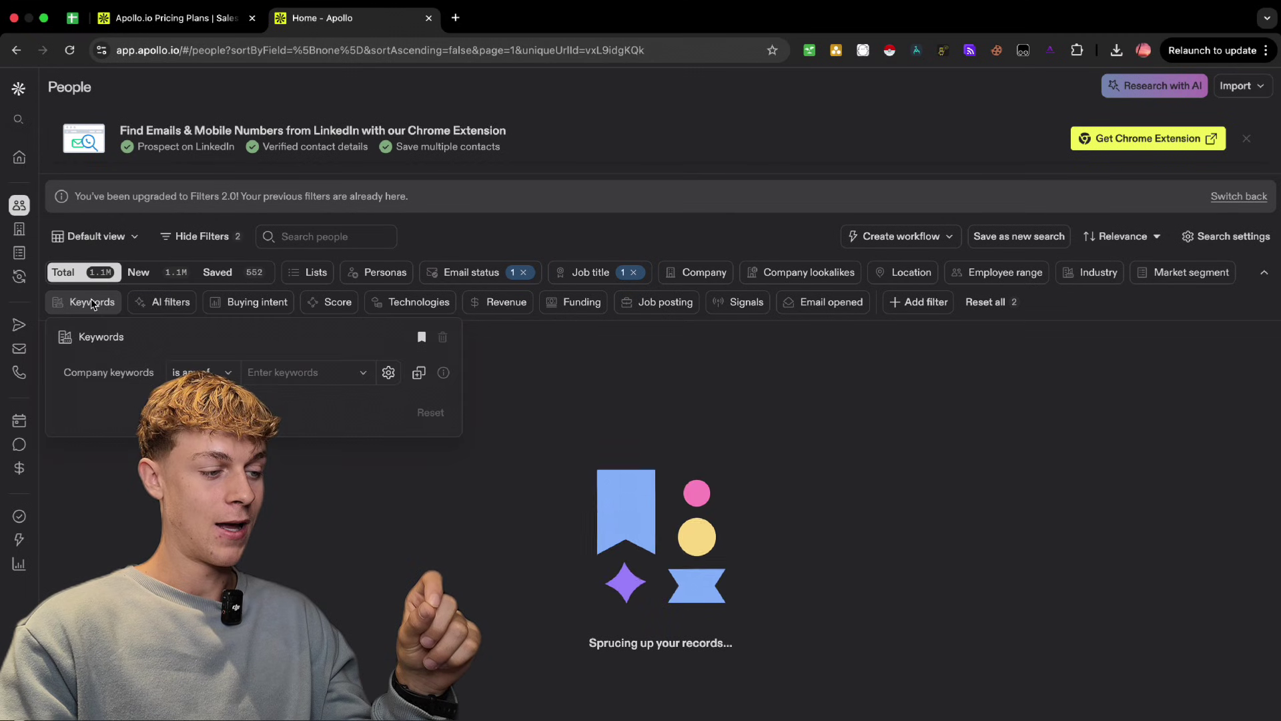
Step: Search the company keywords for "real estate" and filter the people by the keyword "real estate investment"
click(298, 377)
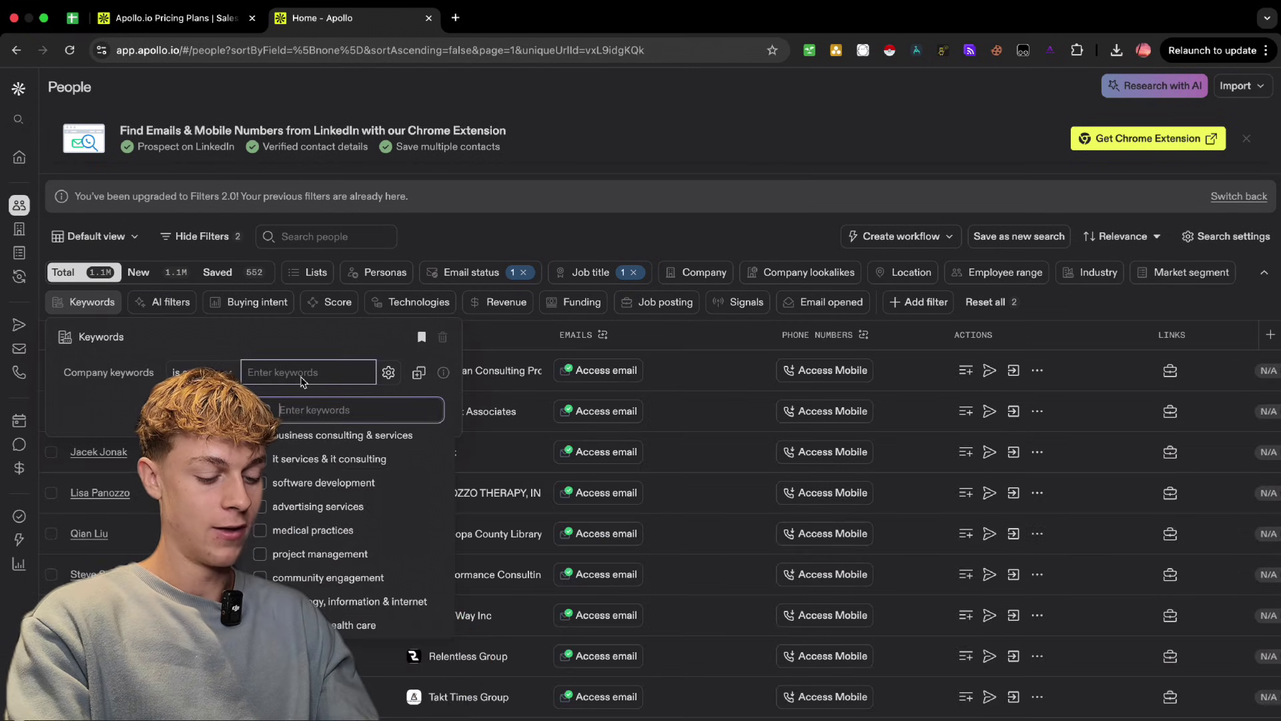
text(real estate)
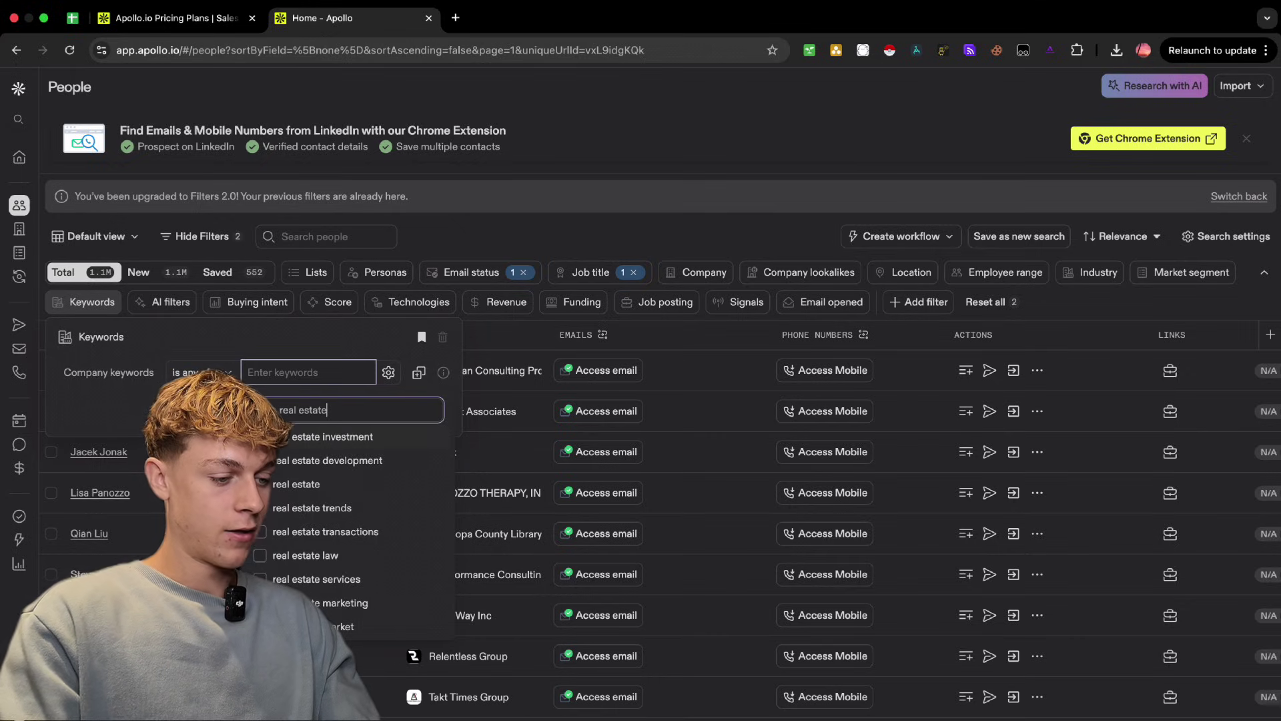
click(348, 441)
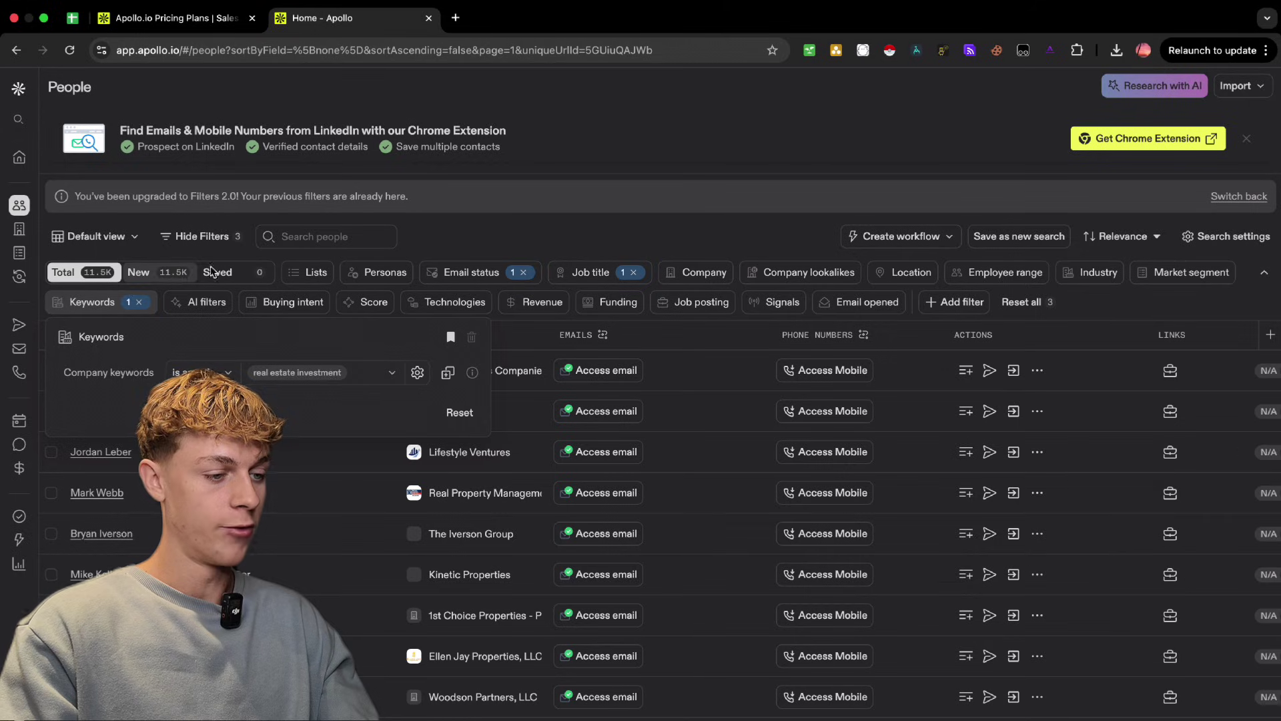
click(452, 242)
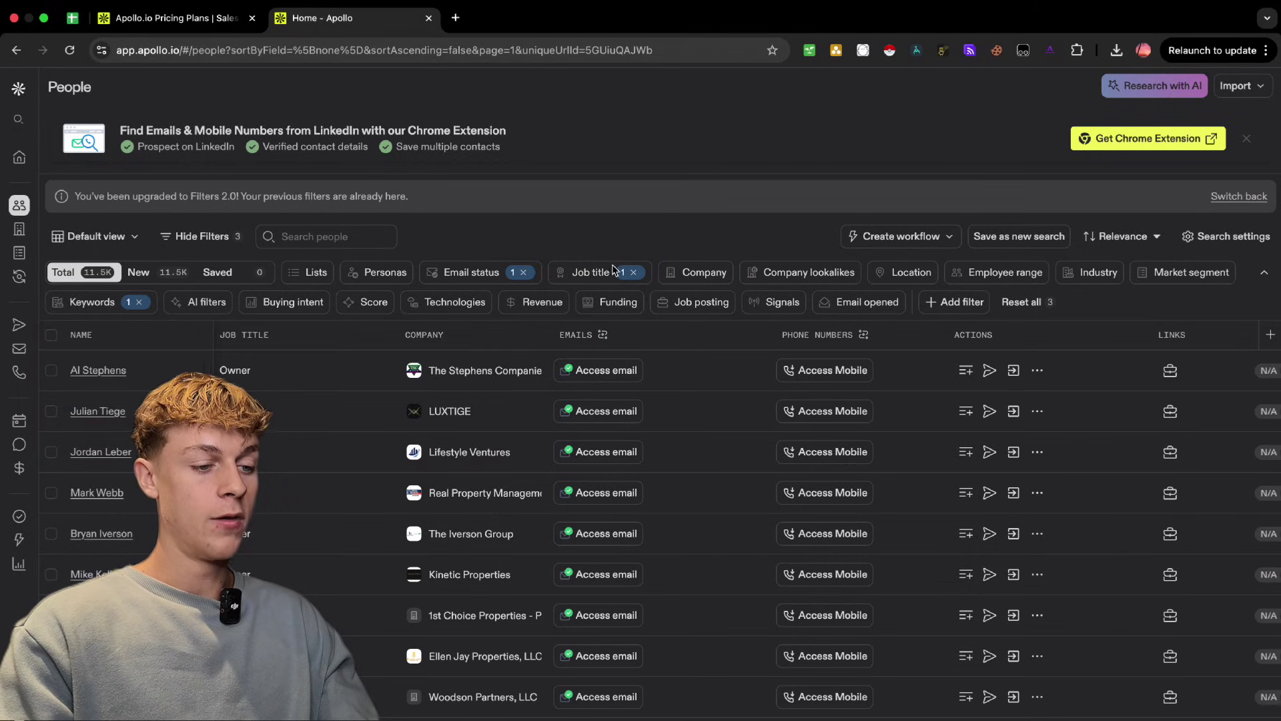
Step: Replace the job title filter with the title "ceo" and close the job title filter
click(634, 273)
click(587, 273)
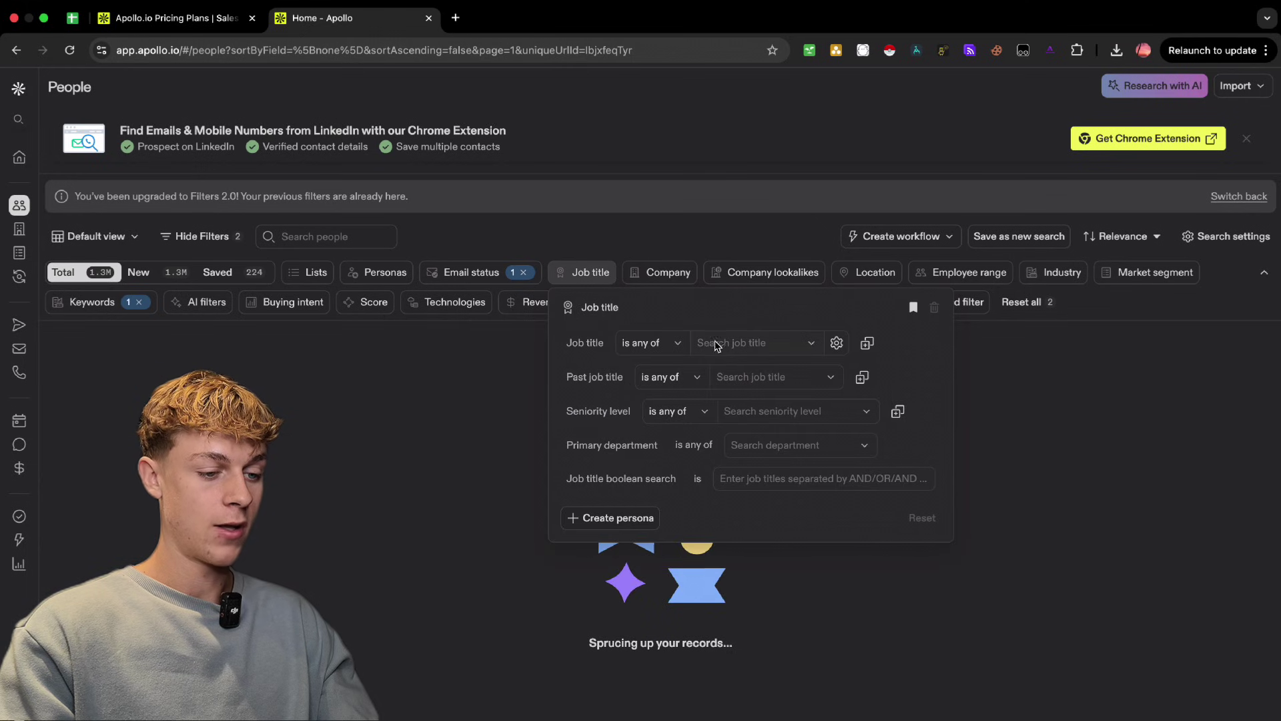
click(741, 343)
text(ceo)
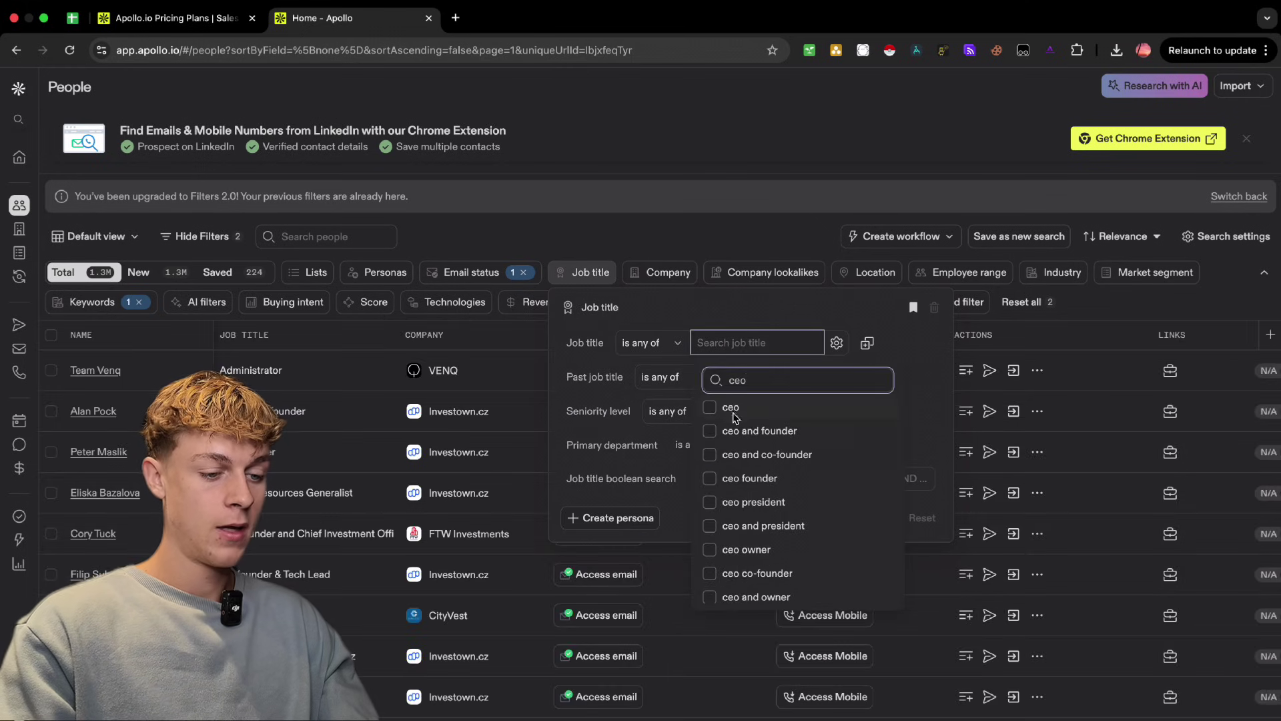
click(710, 407)
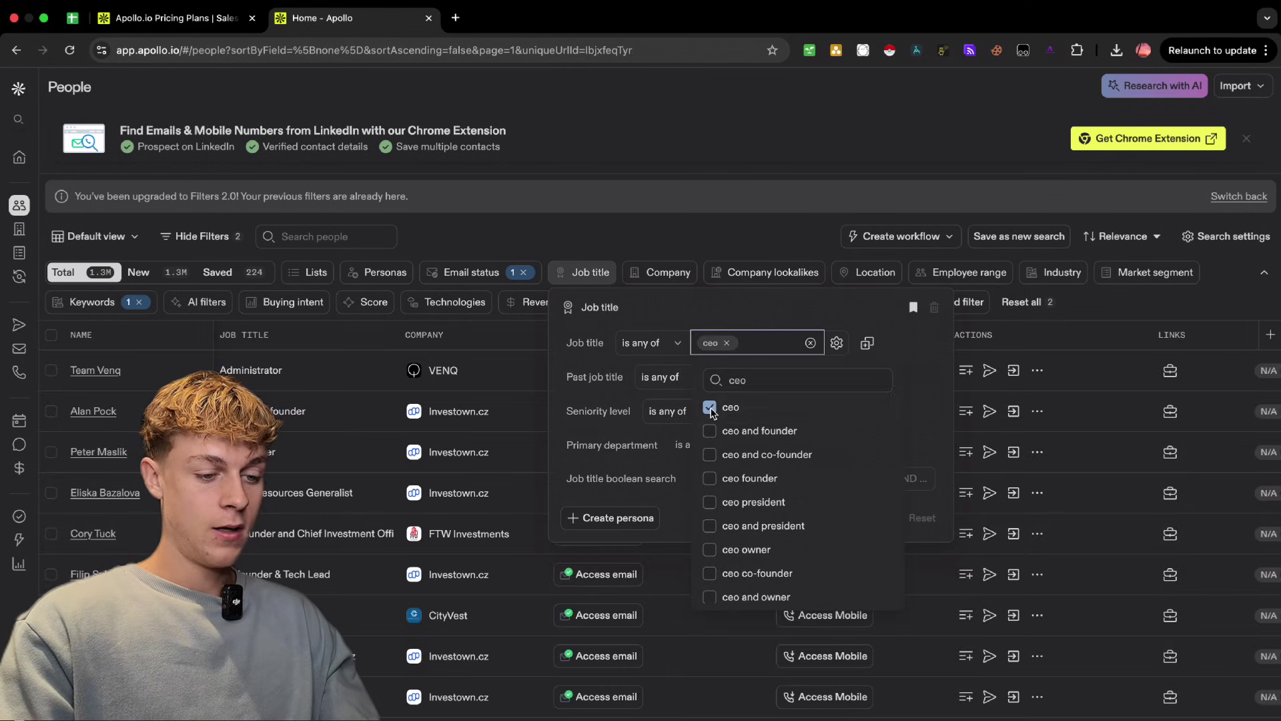
click(915, 375)
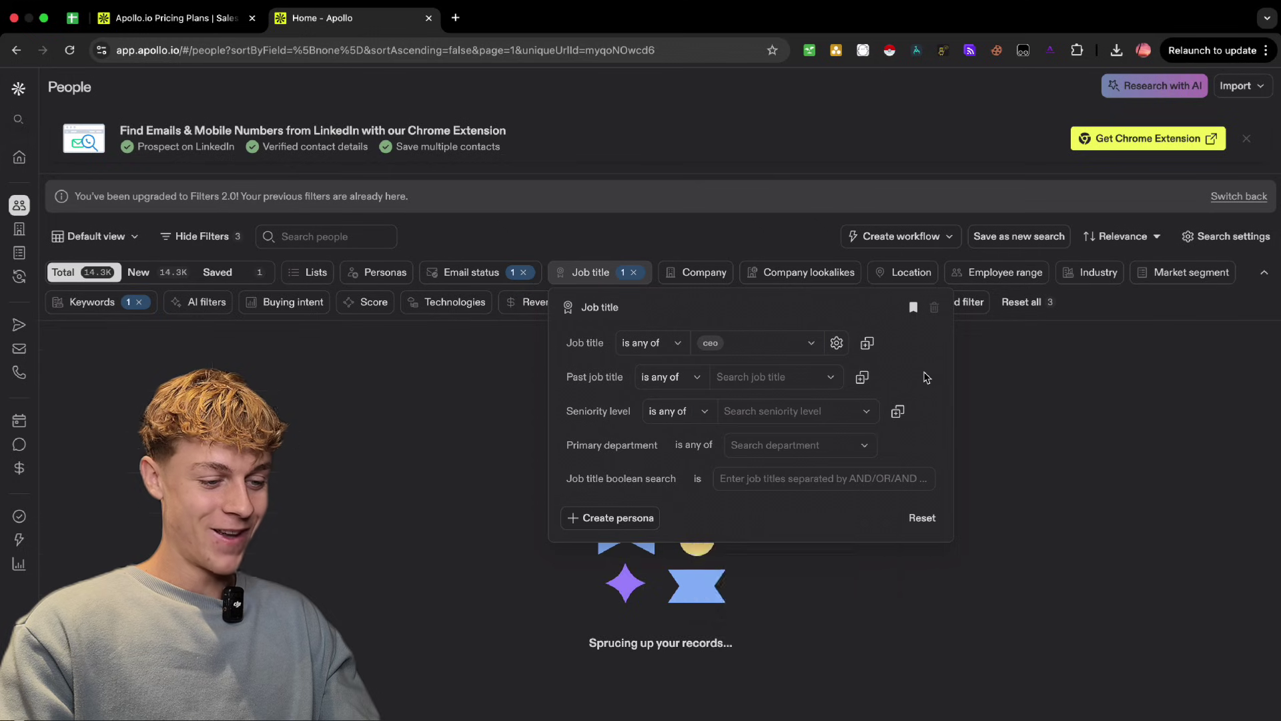
click(620, 217)
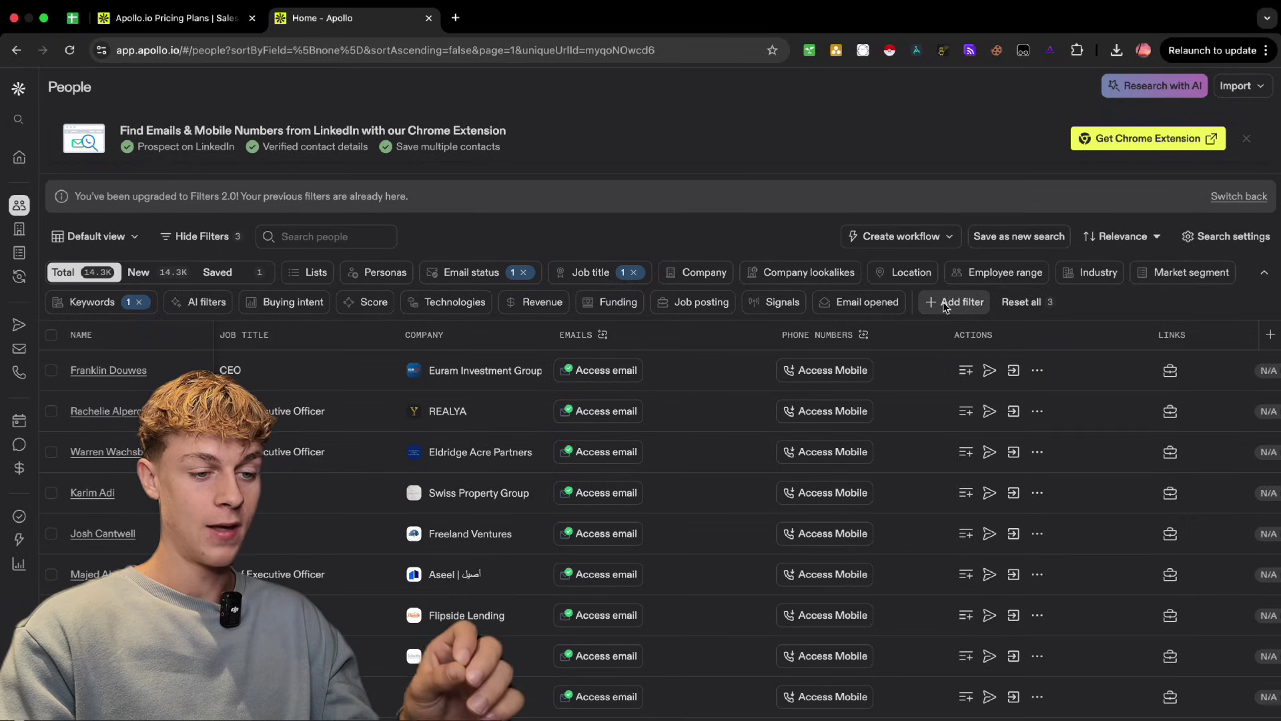
Step: Add a Time in current job filter set to less than or equal to 3 months and close it
click(965, 307)
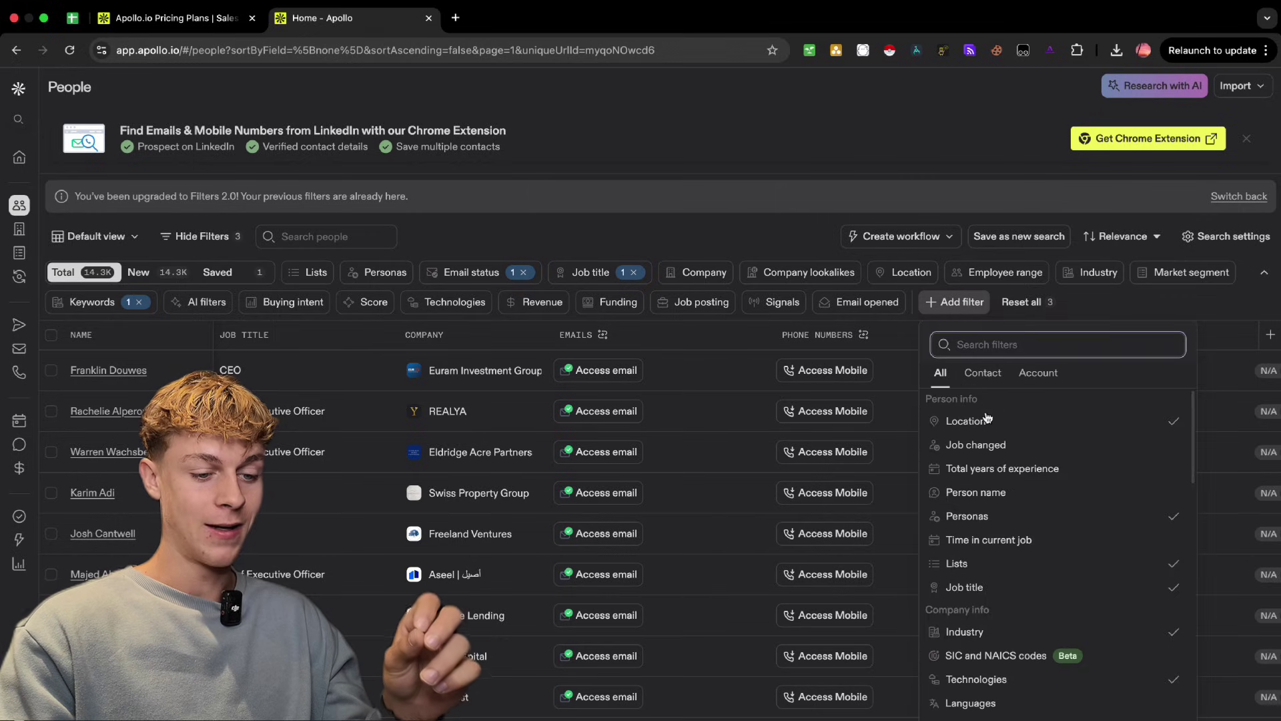
click(992, 540)
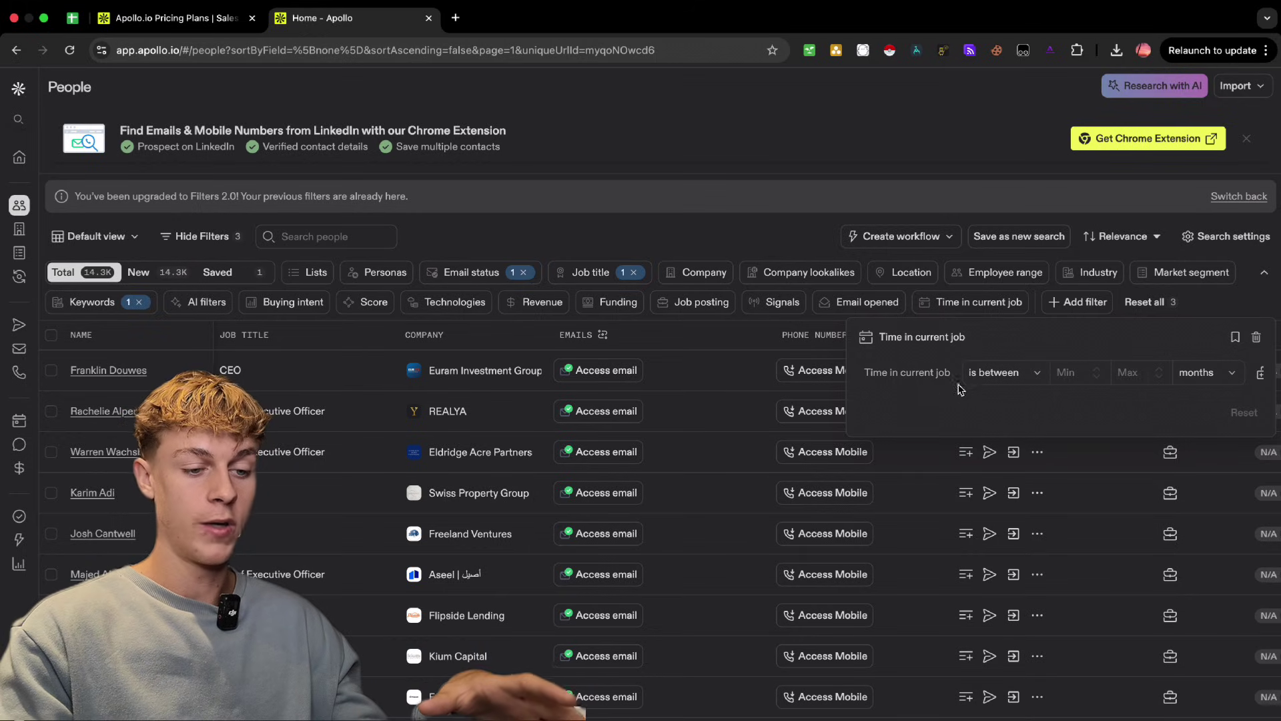
click(1077, 377)
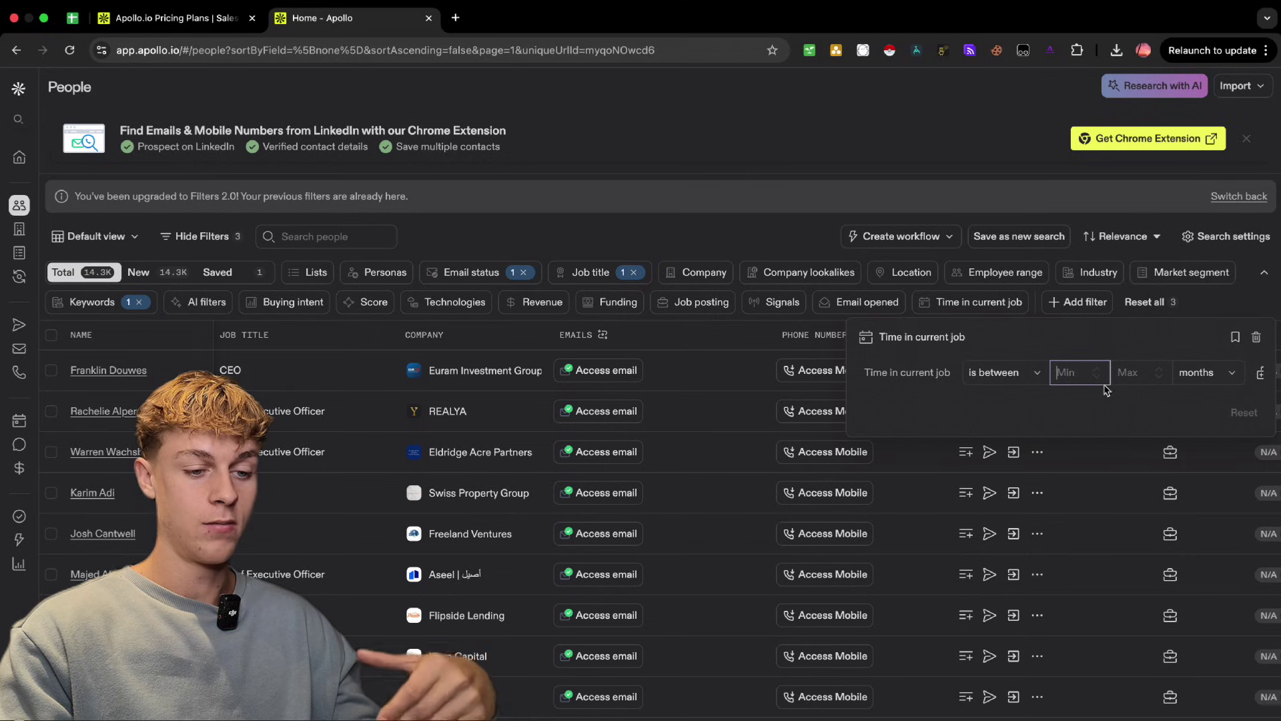
click(1021, 377)
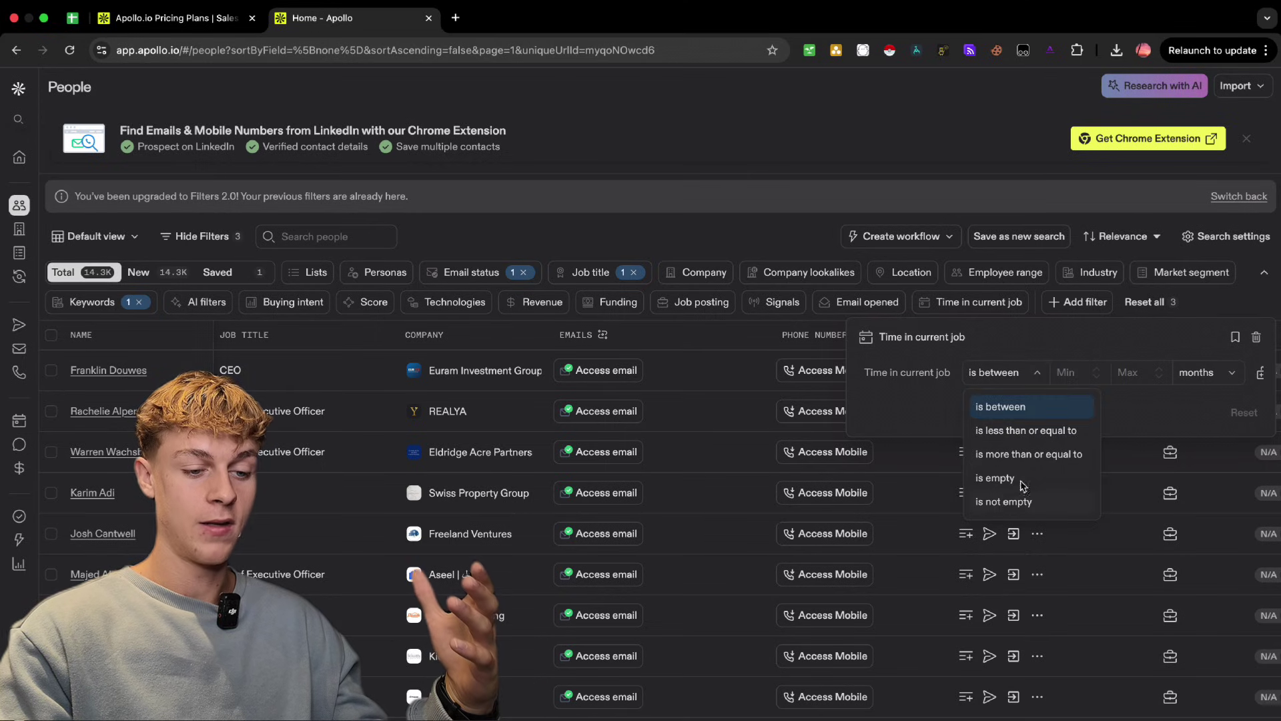
click(1021, 431)
click(1132, 375)
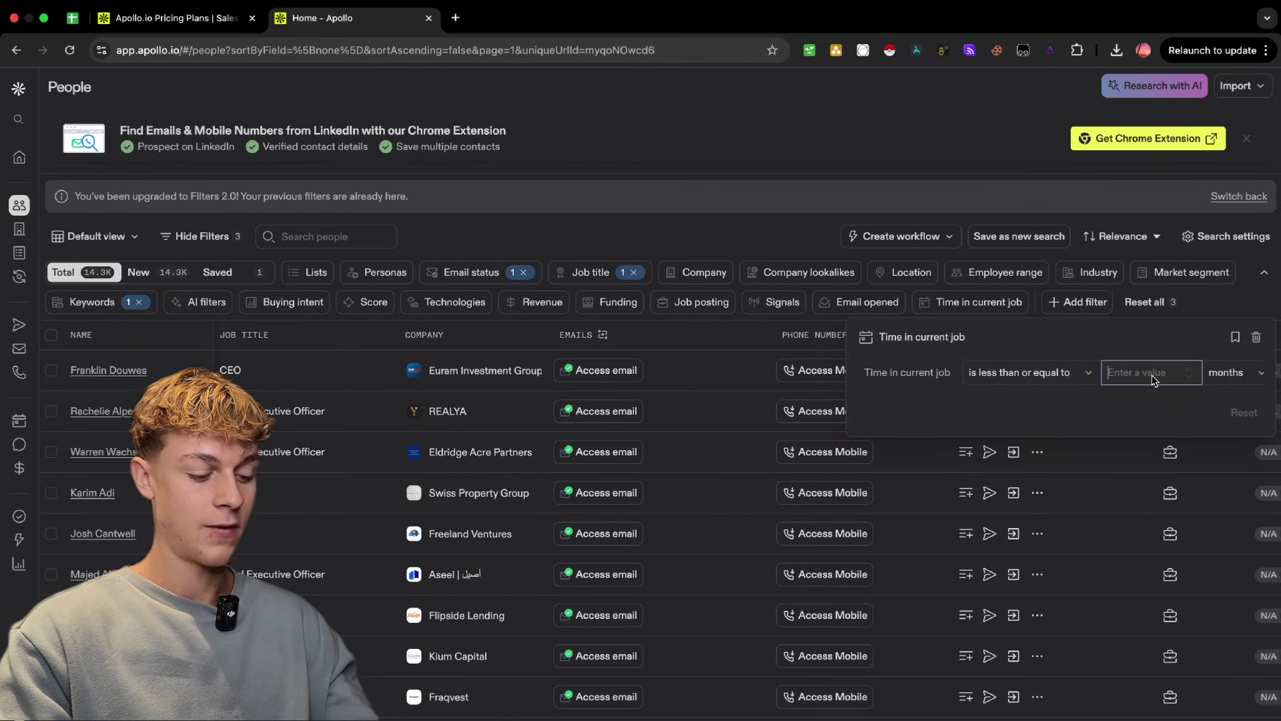
text(3)
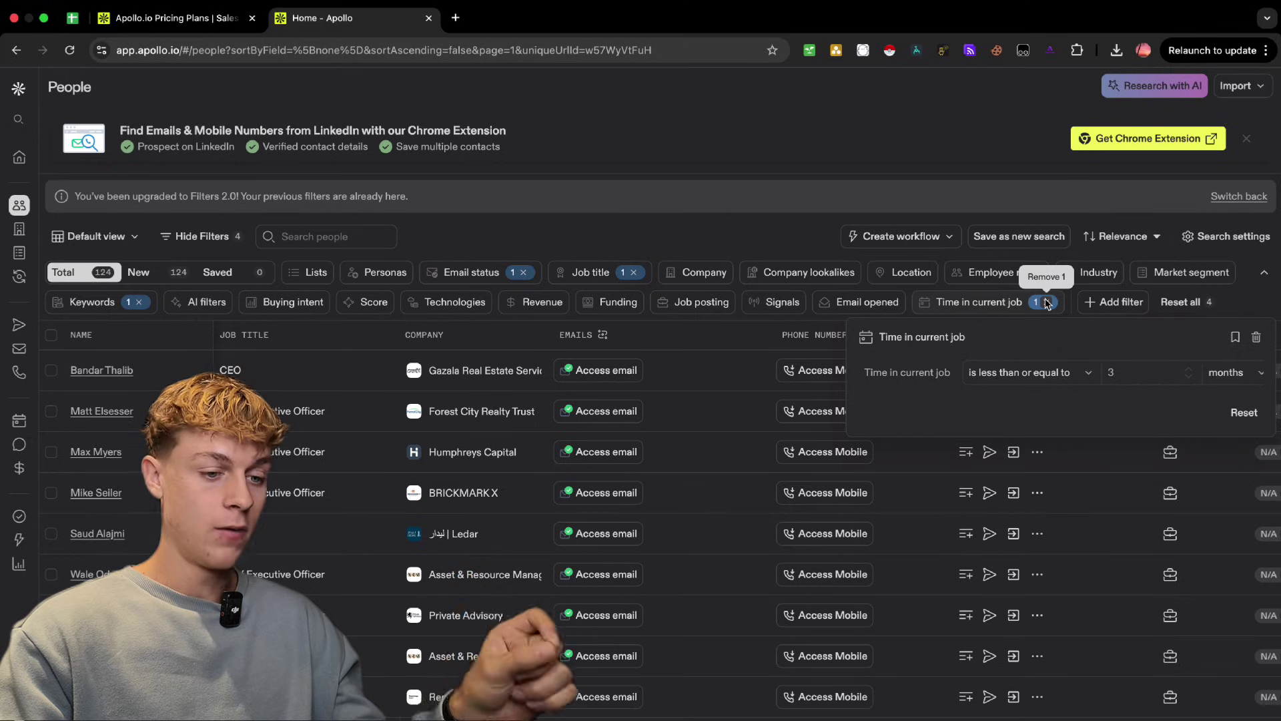
click(786, 233)
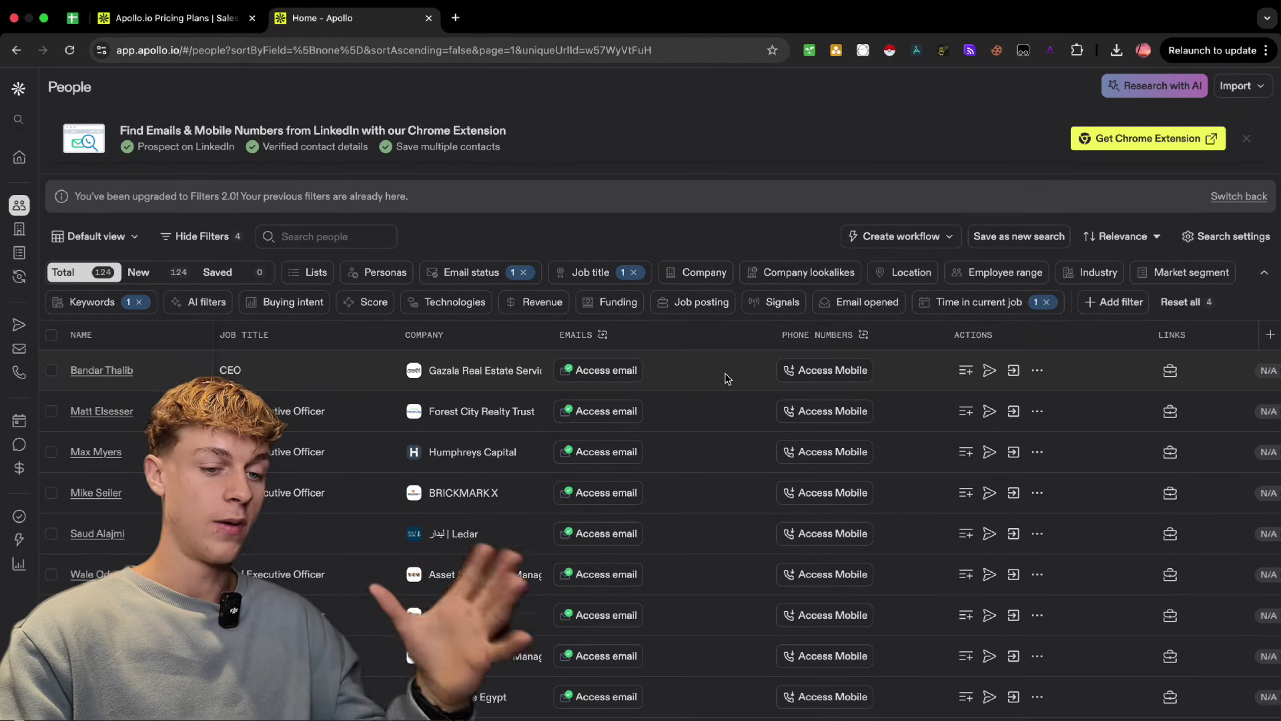
Step: Search the available filters for "ph", add the Phone status/confidence filter, and require that the contact has a phone number
click(1111, 302)
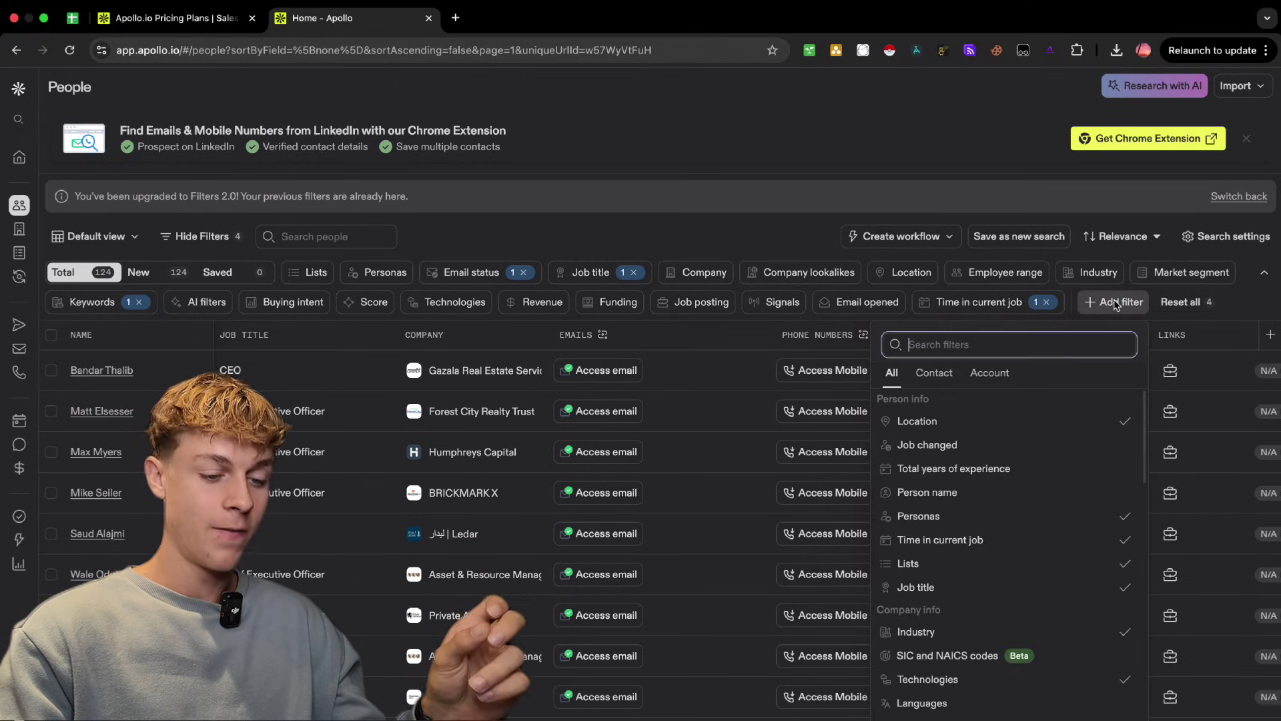
scroll(1019, 486, down, 10)
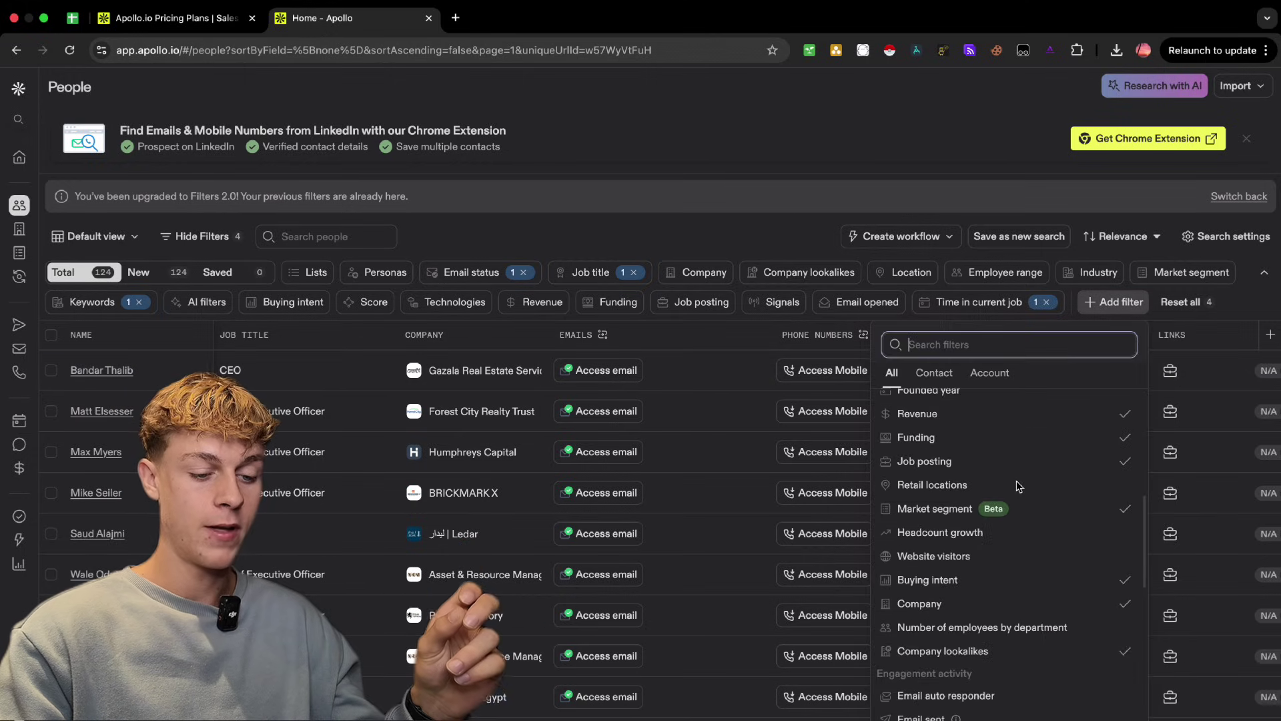
scroll(1019, 486, up, 5)
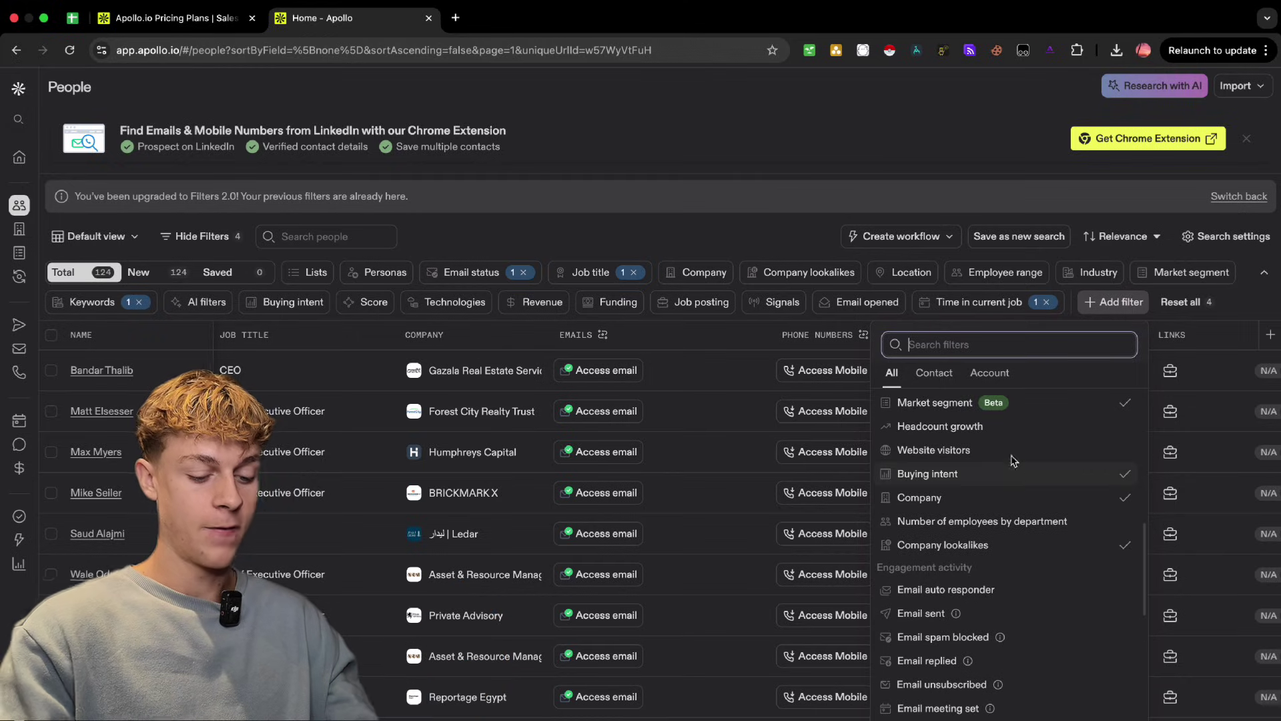
text(ph)
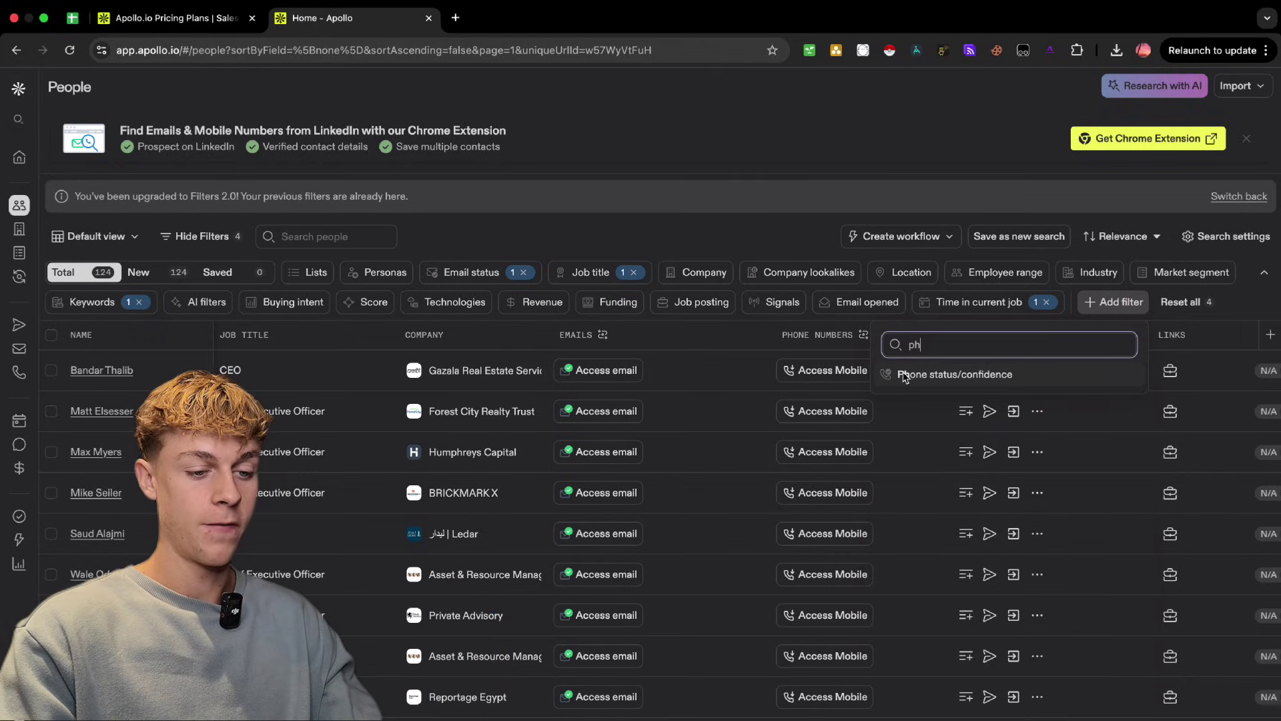
click(933, 375)
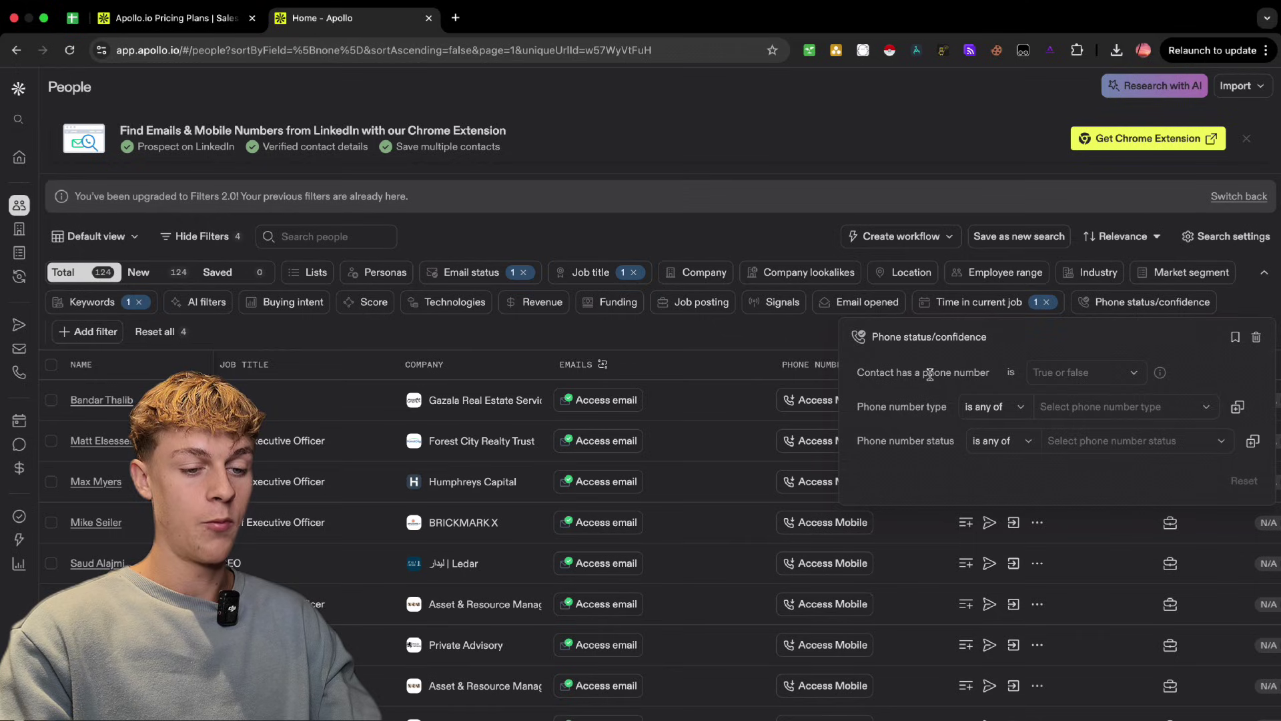
click(1059, 373)
click(1062, 404)
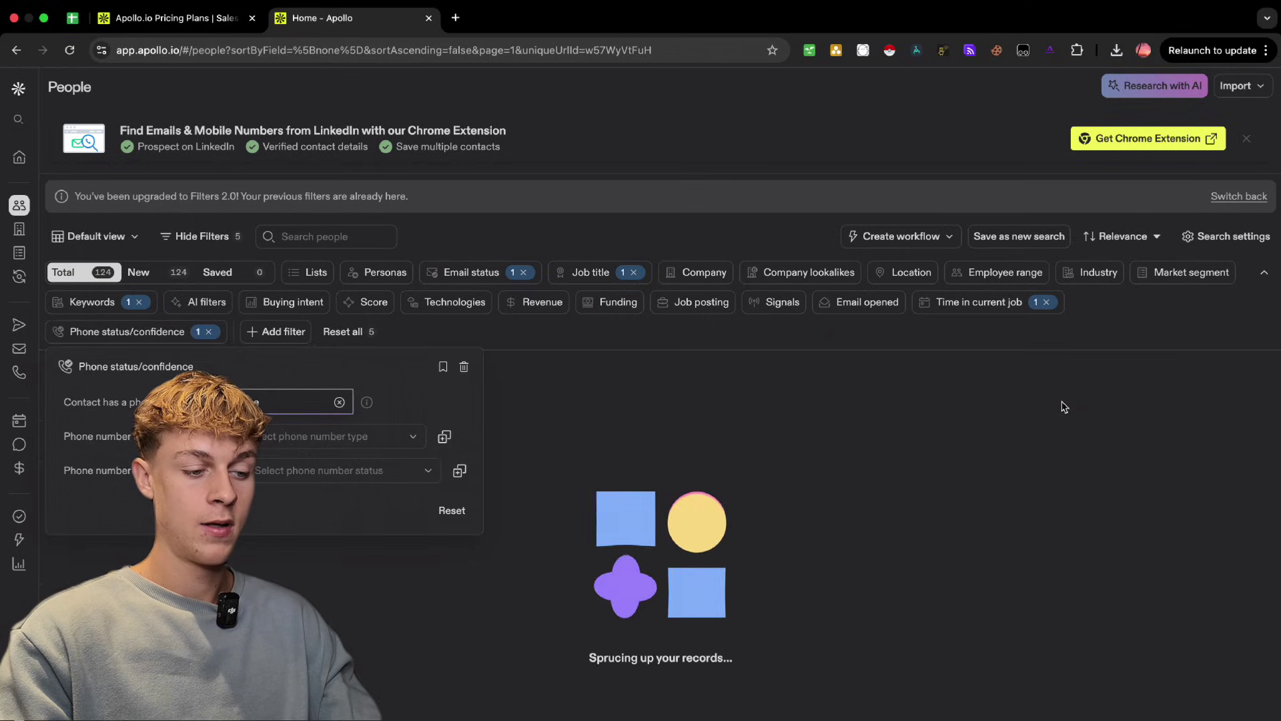
Step: Examine the available phone number types and remove the Phone status/confidence filter
click(381, 441)
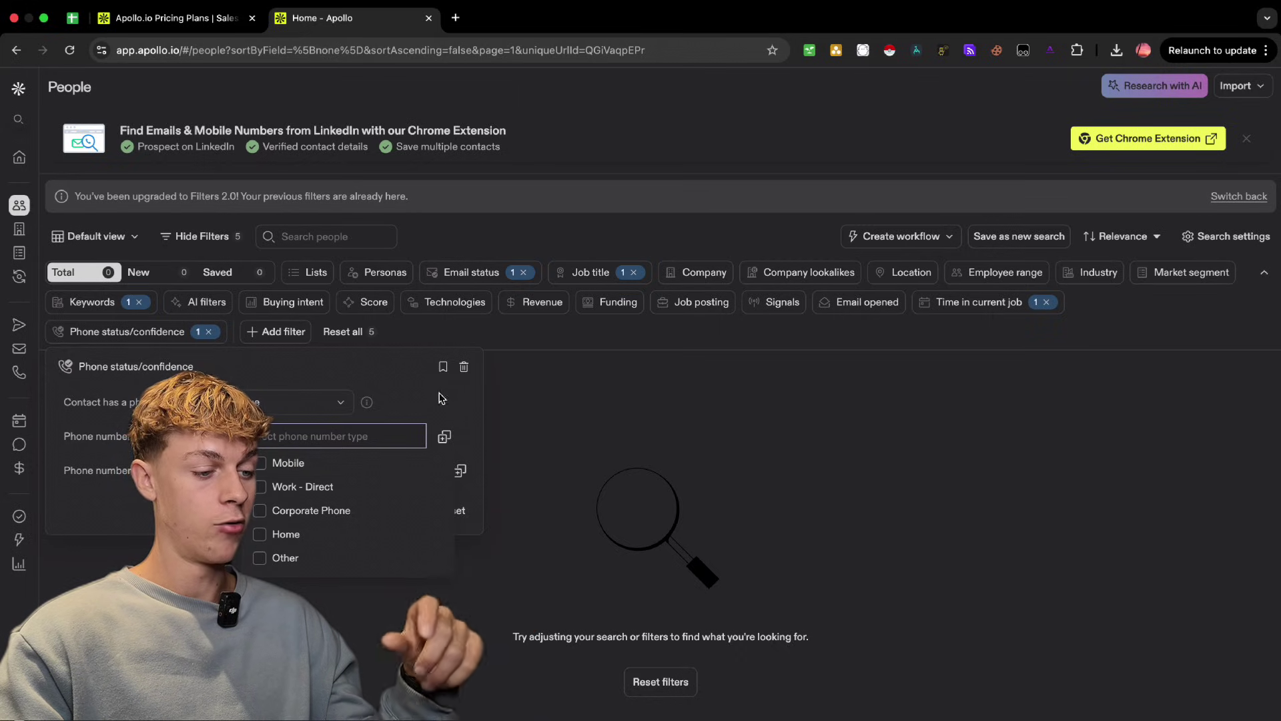
click(466, 368)
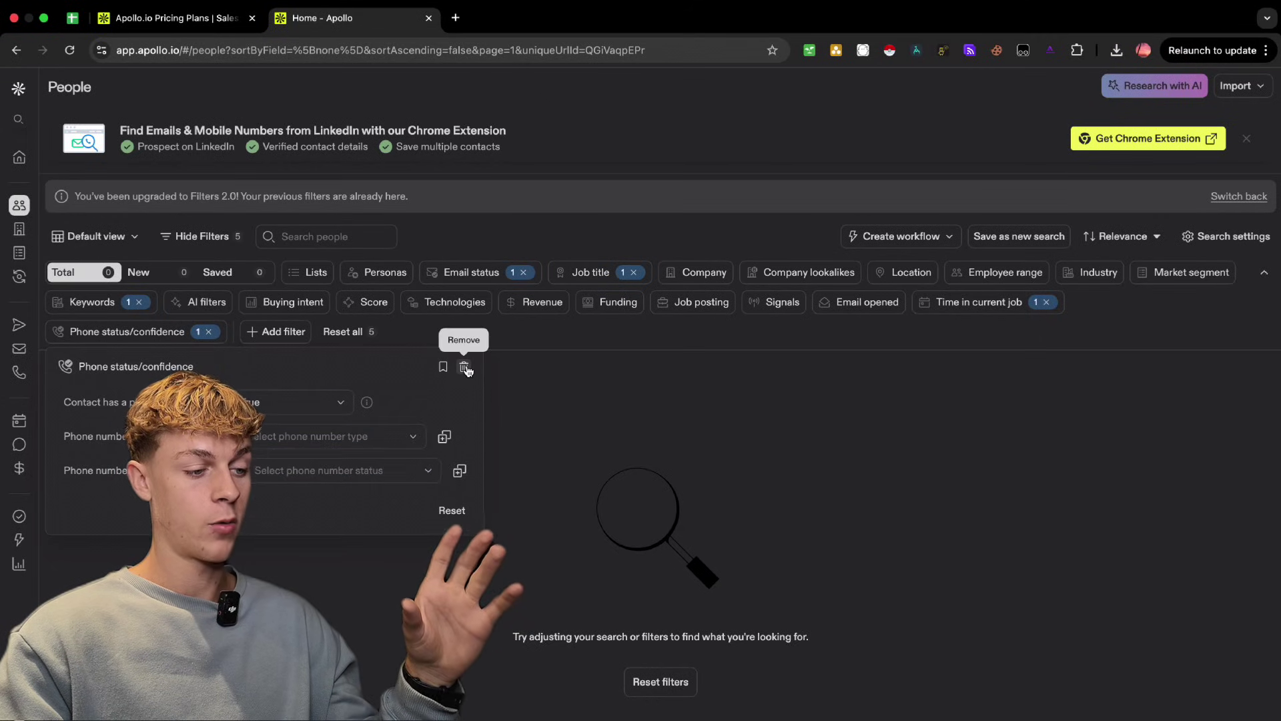
click(465, 368)
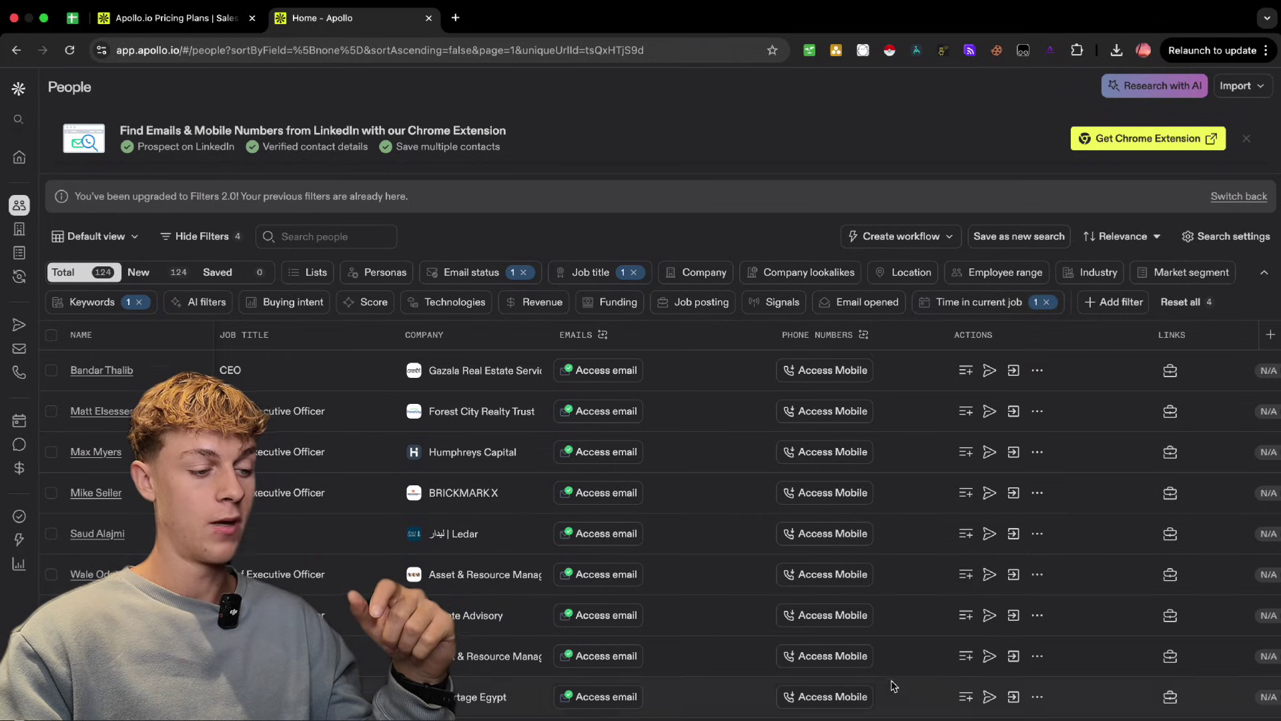
scroll(894, 686, down, 3)
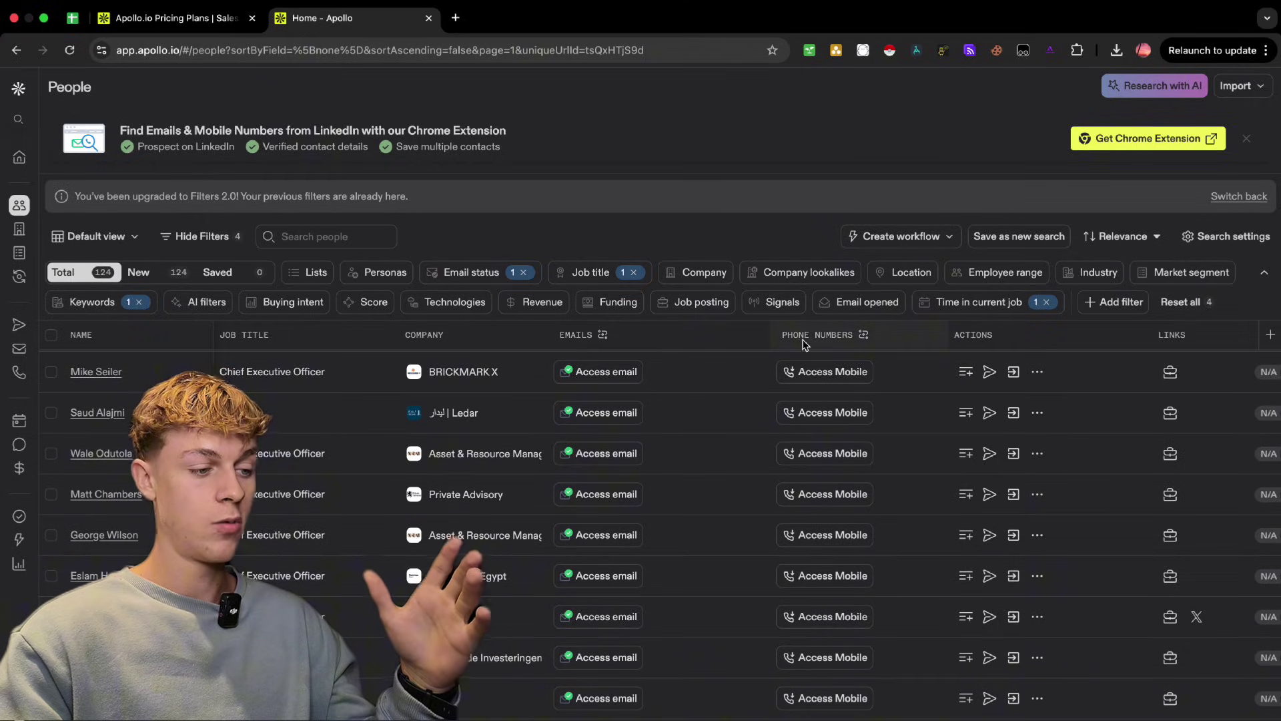
scroll(669, 456, up, 3)
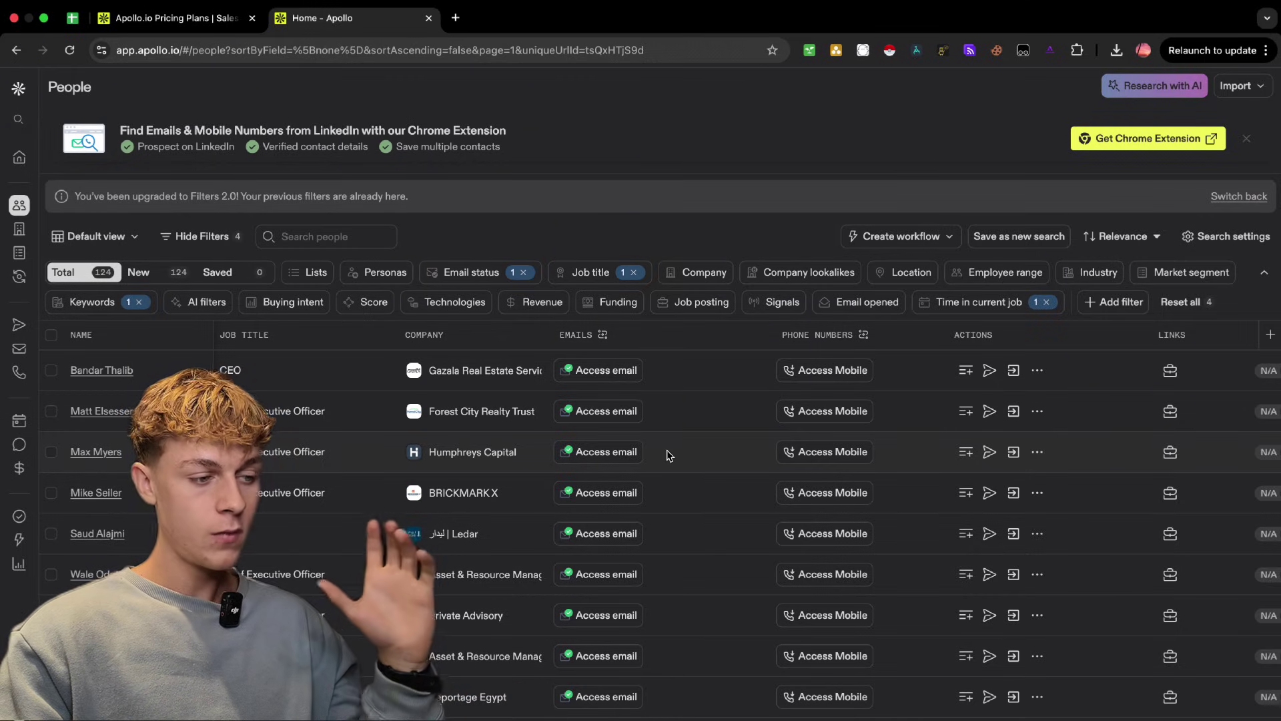
Step: Look through the filtered people and check the credits per plan on the Apollo pricing page
scroll(394, 598, down, 10)
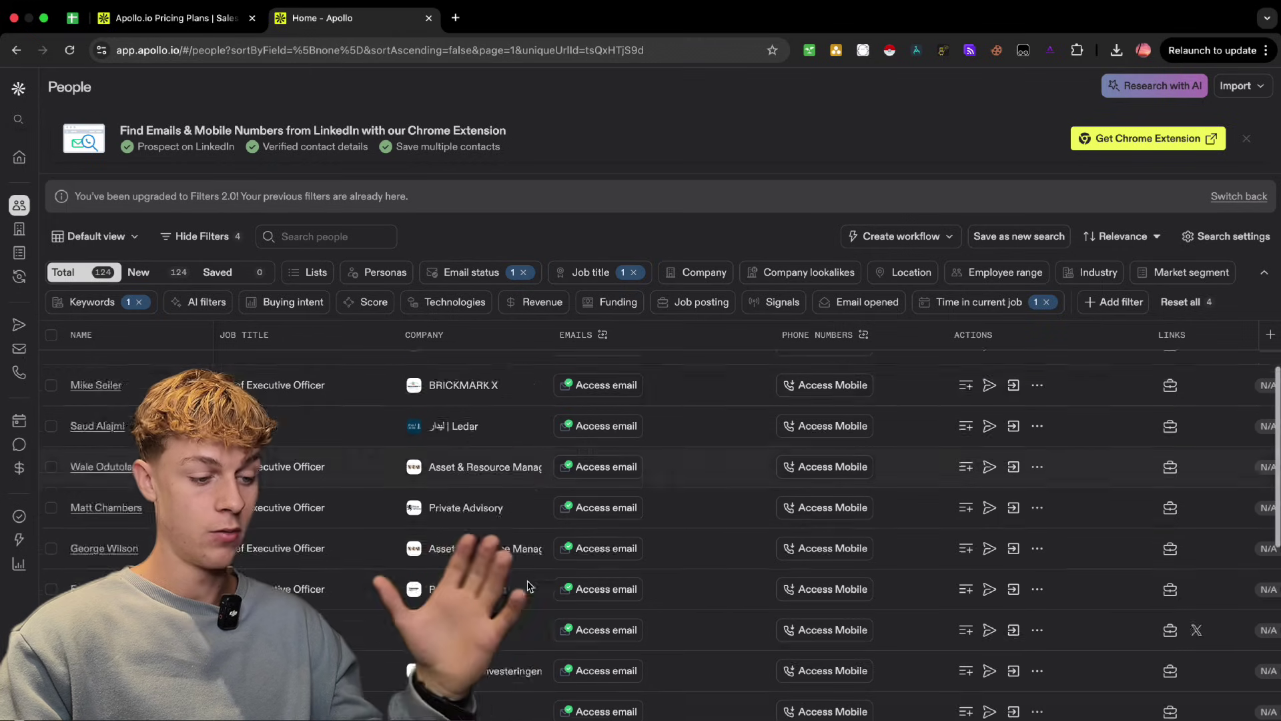
scroll(527, 586, down, 5)
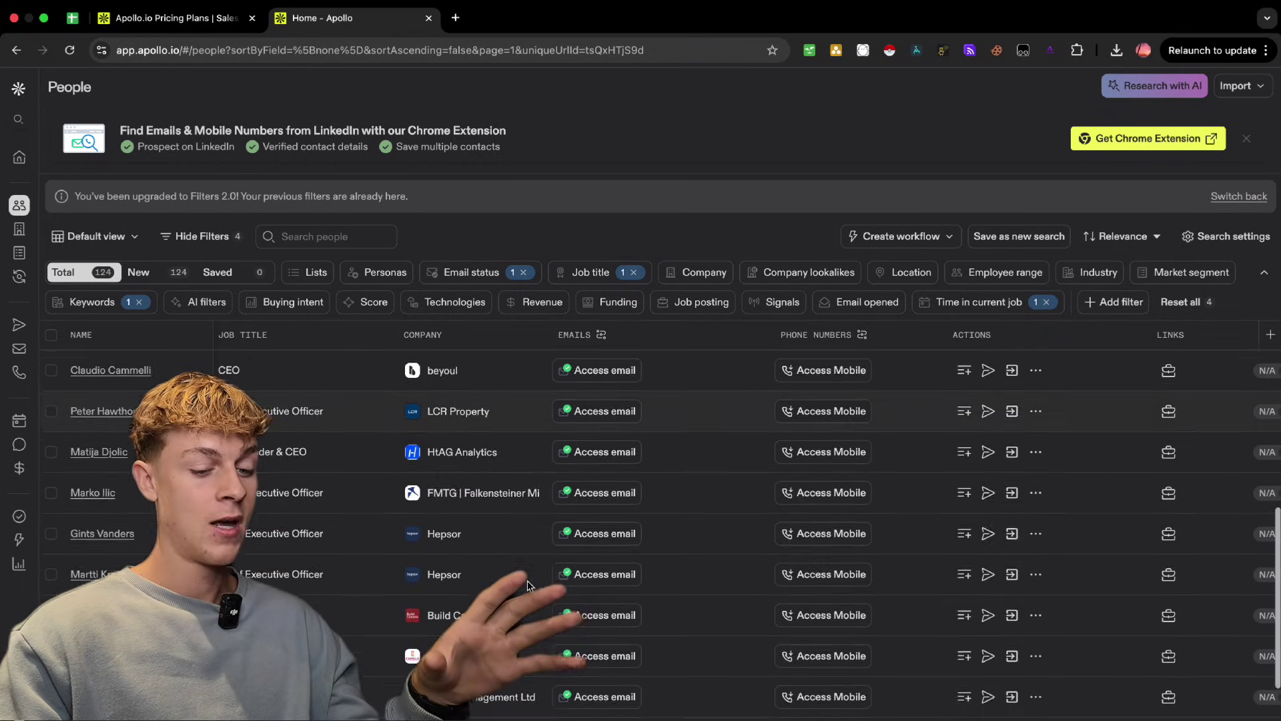
scroll(528, 585, up, 15)
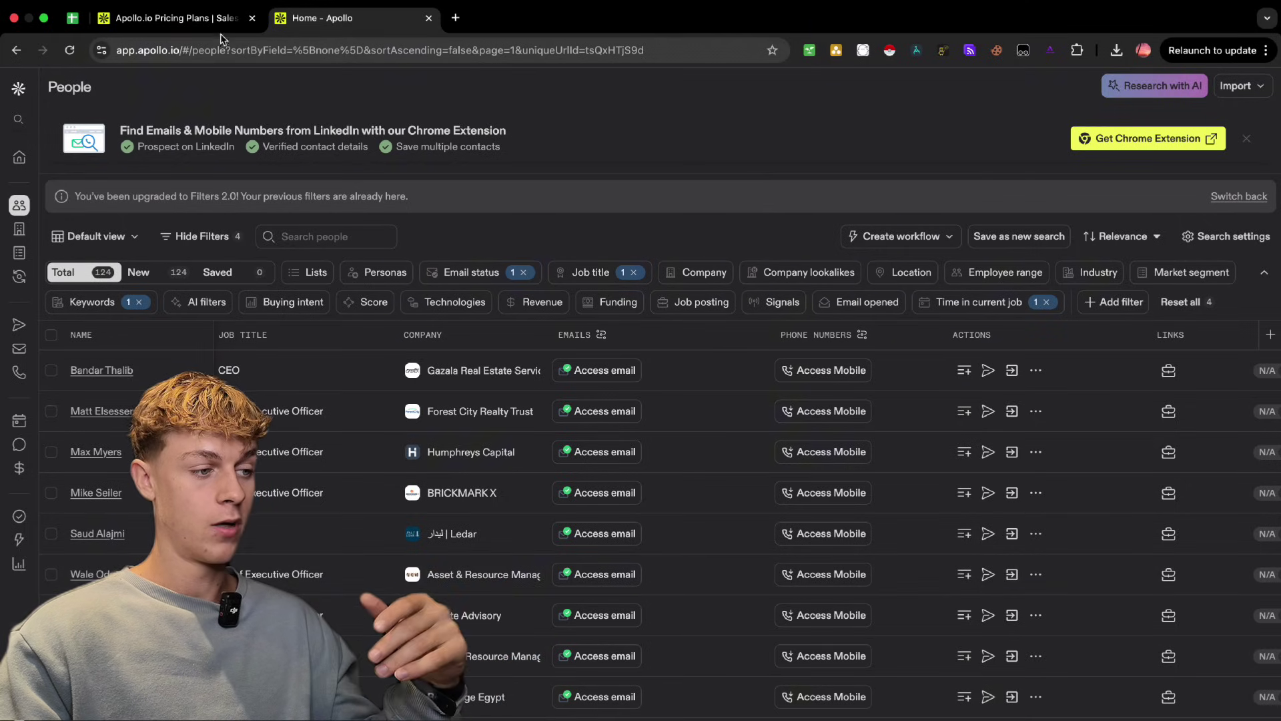
click(207, 20)
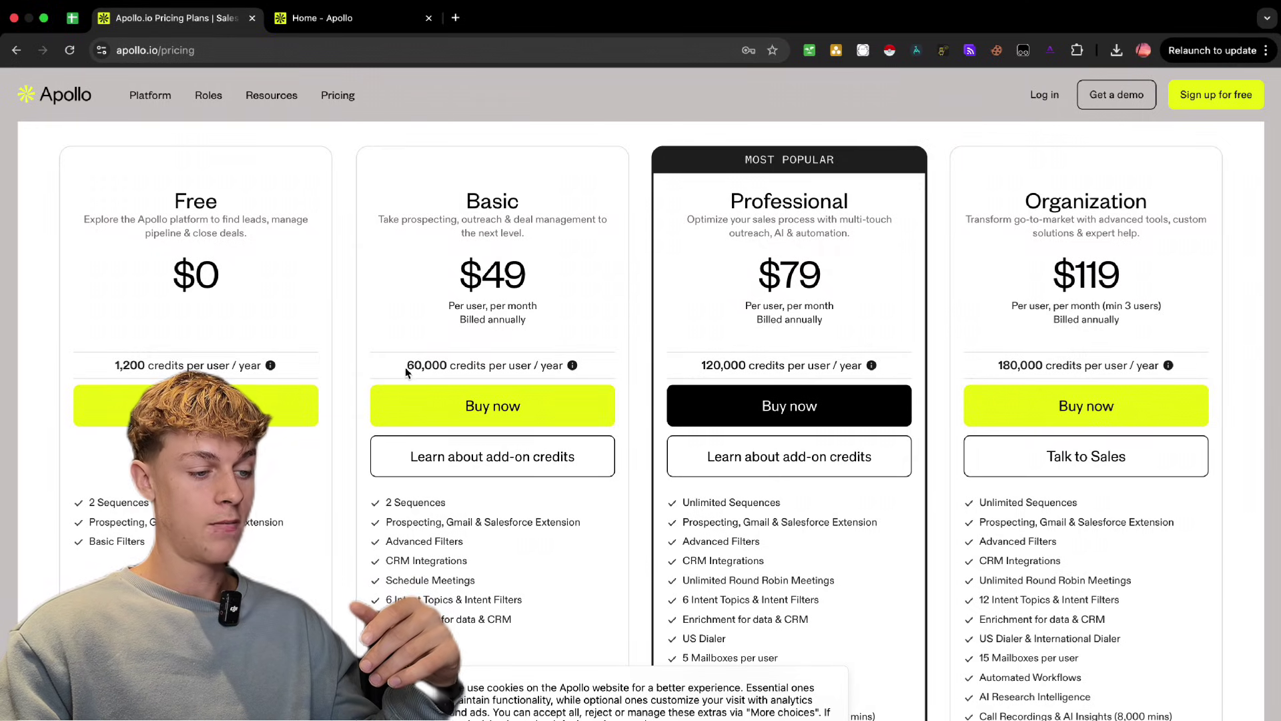
click(354, 21)
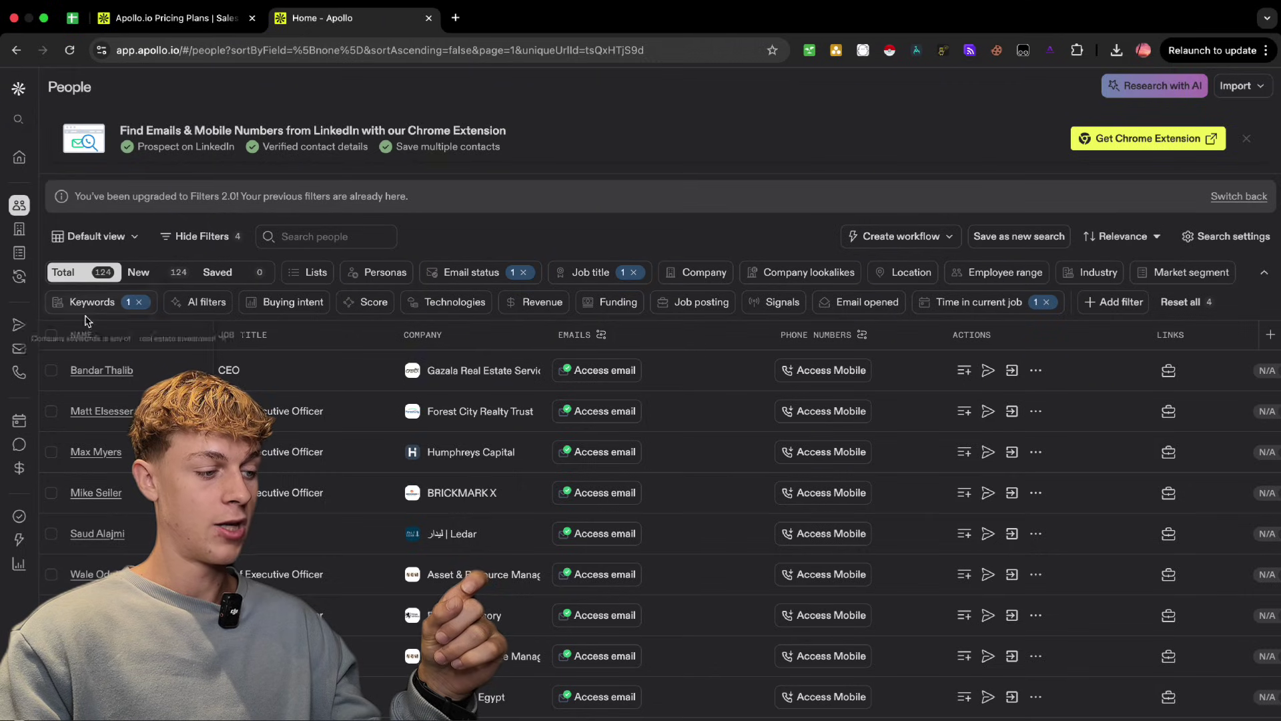
Step: Select 100 people from the filtered search results
click(51, 335)
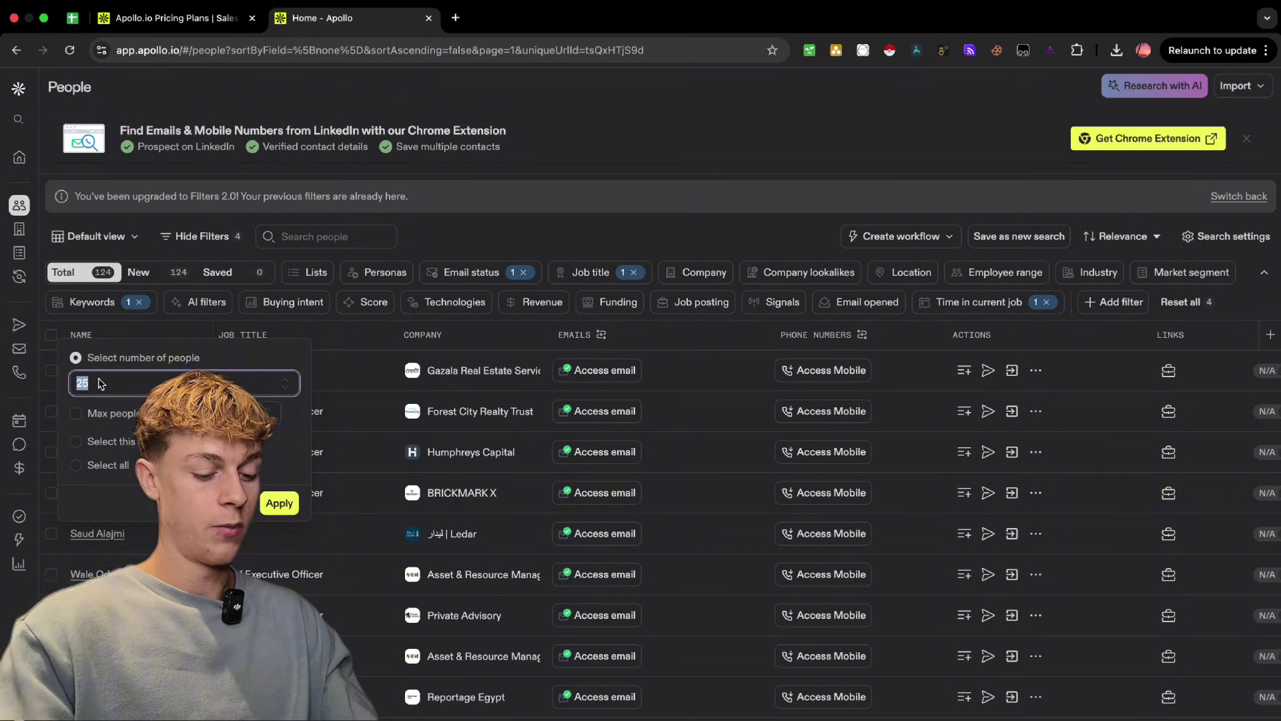
text(100)
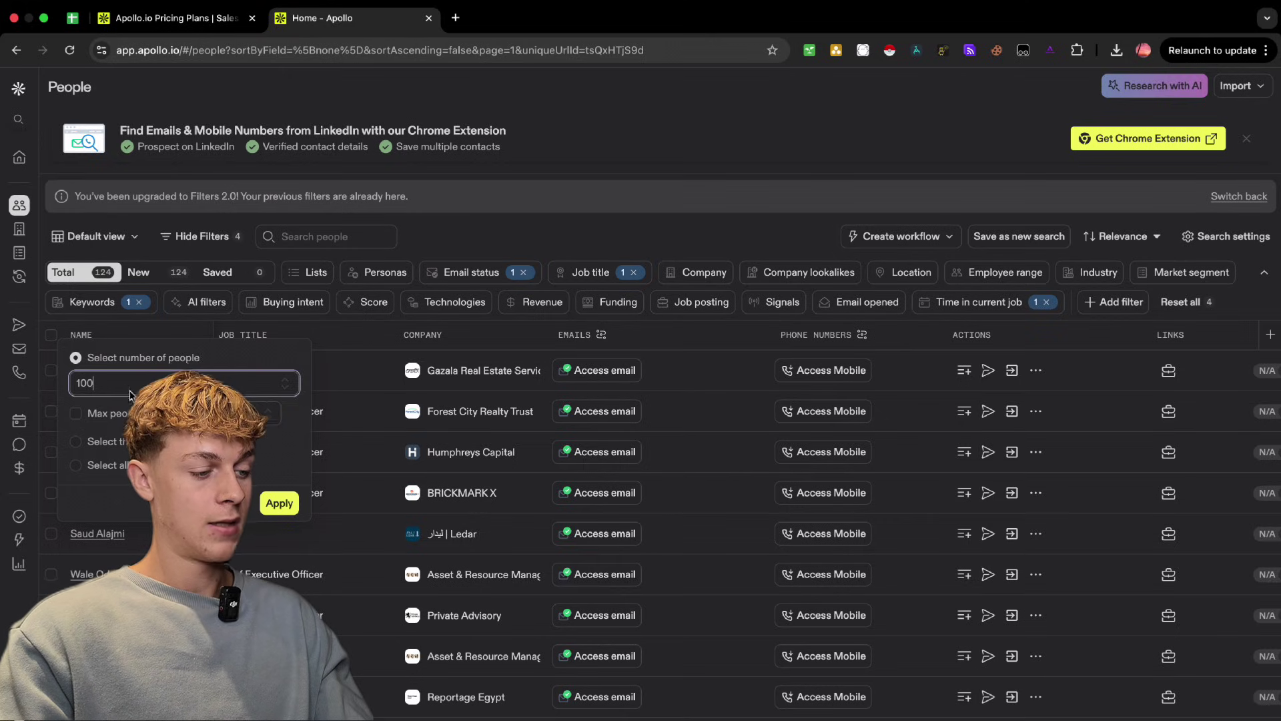
click(279, 504)
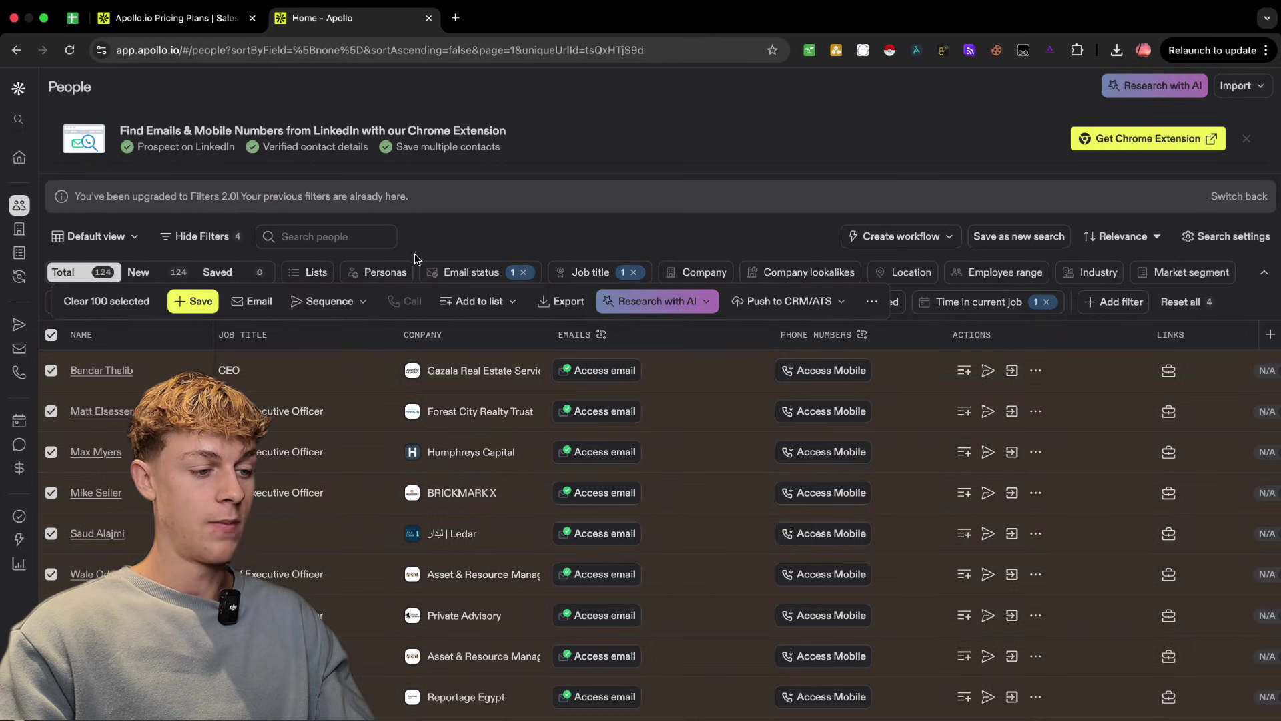
Step: Try to export the selected people as CSV with verified emails only, including catch-all emails, and close the export dialog
click(572, 306)
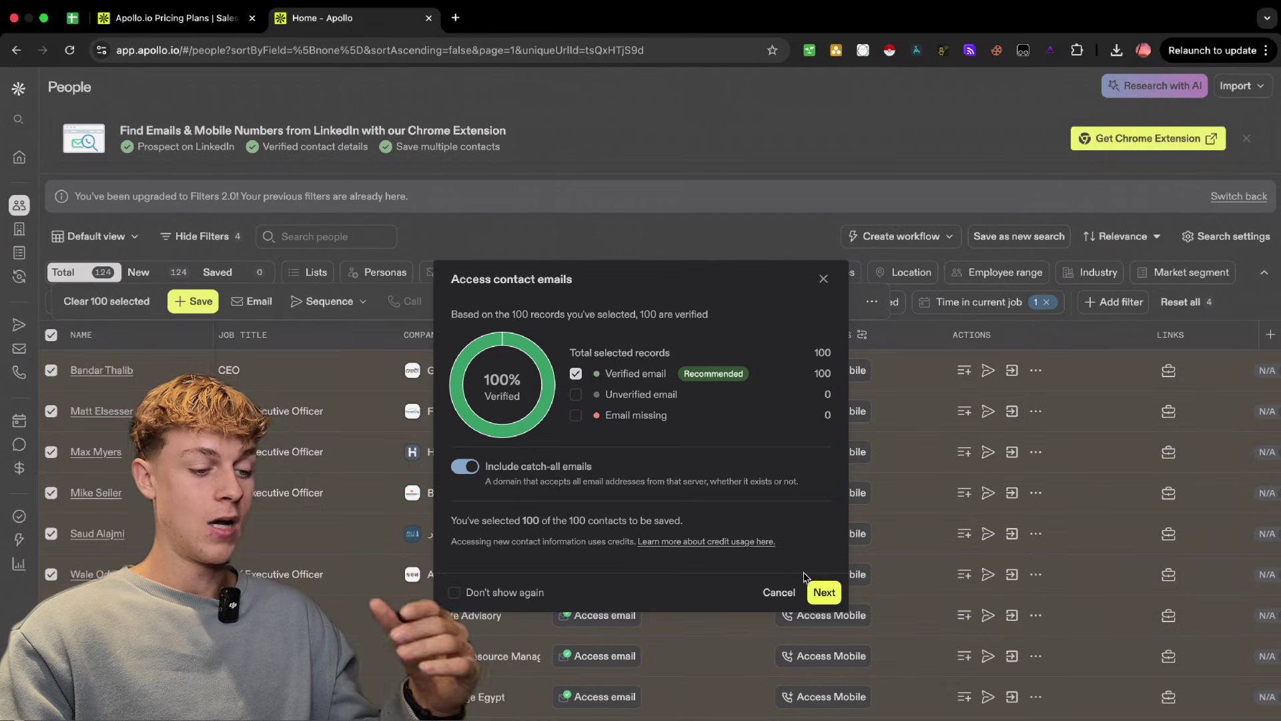
click(823, 591)
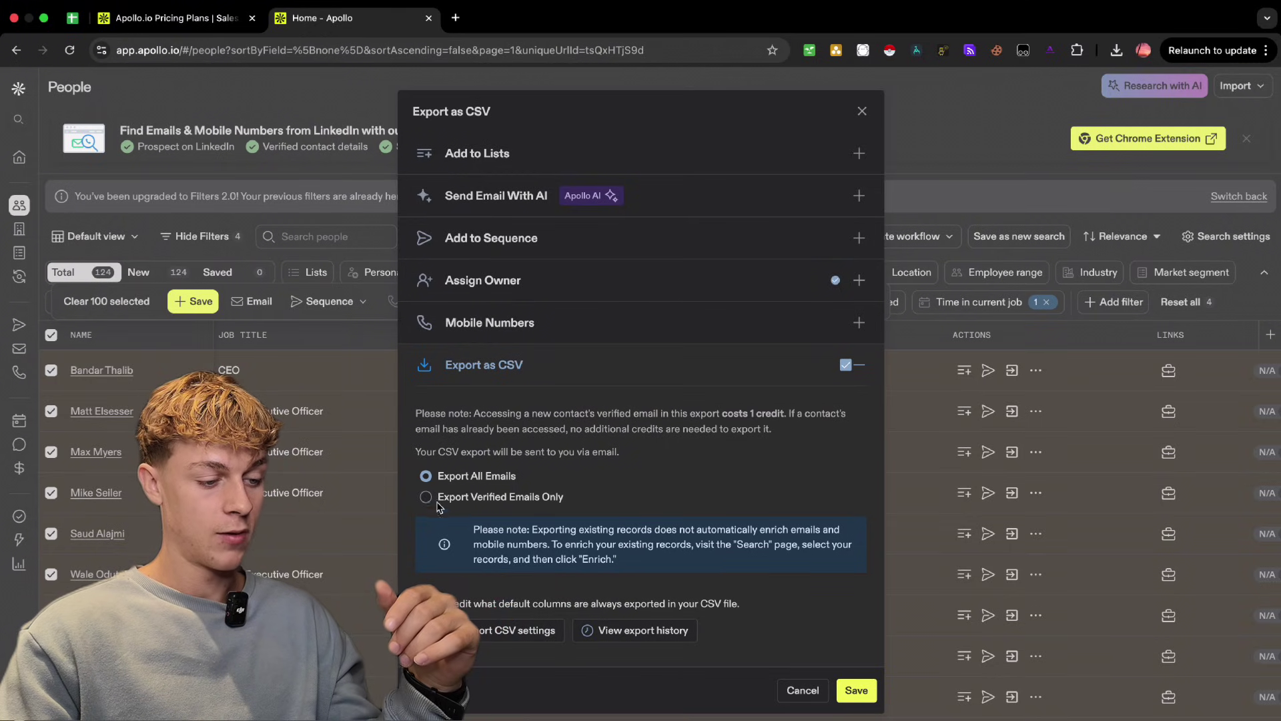
click(860, 695)
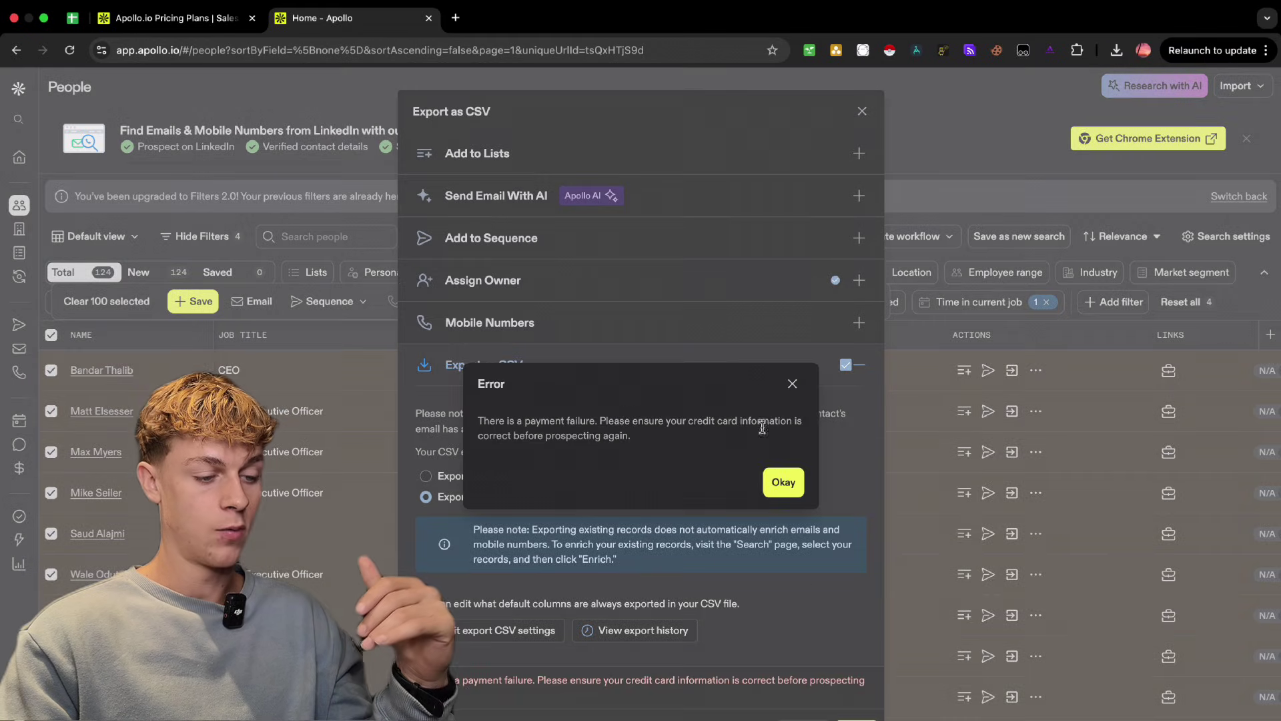
click(792, 383)
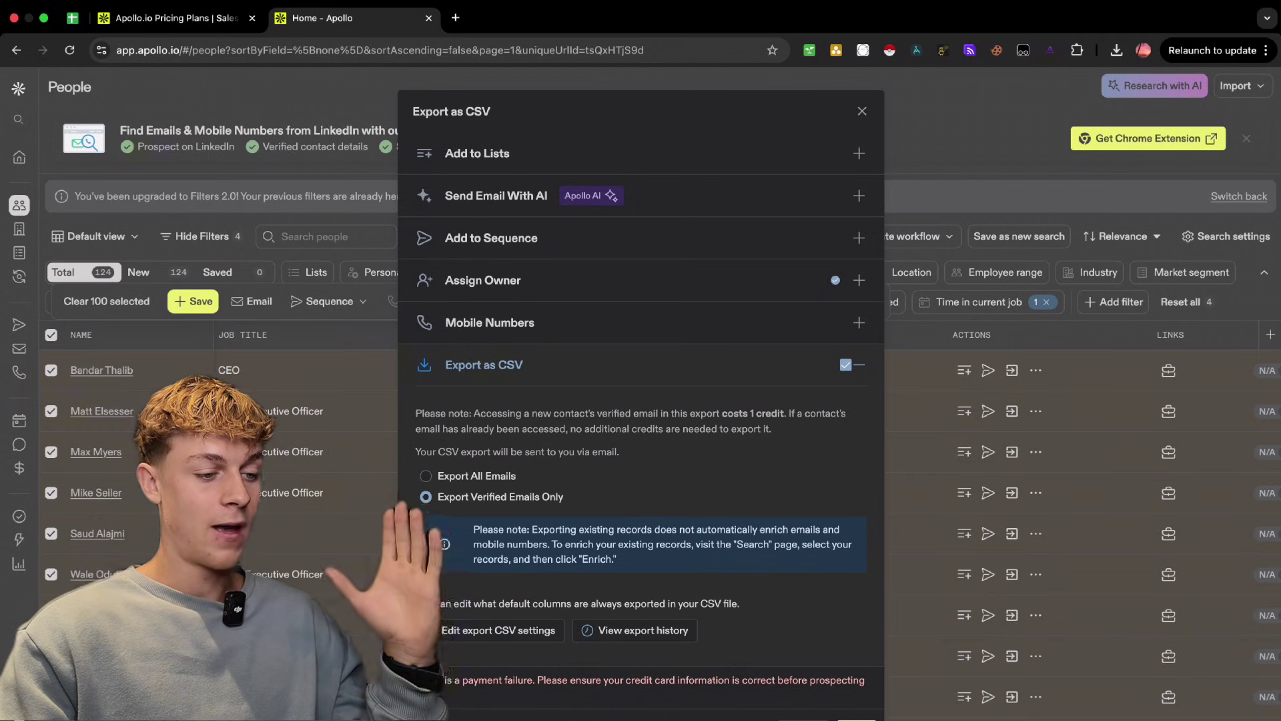
key(Escape)
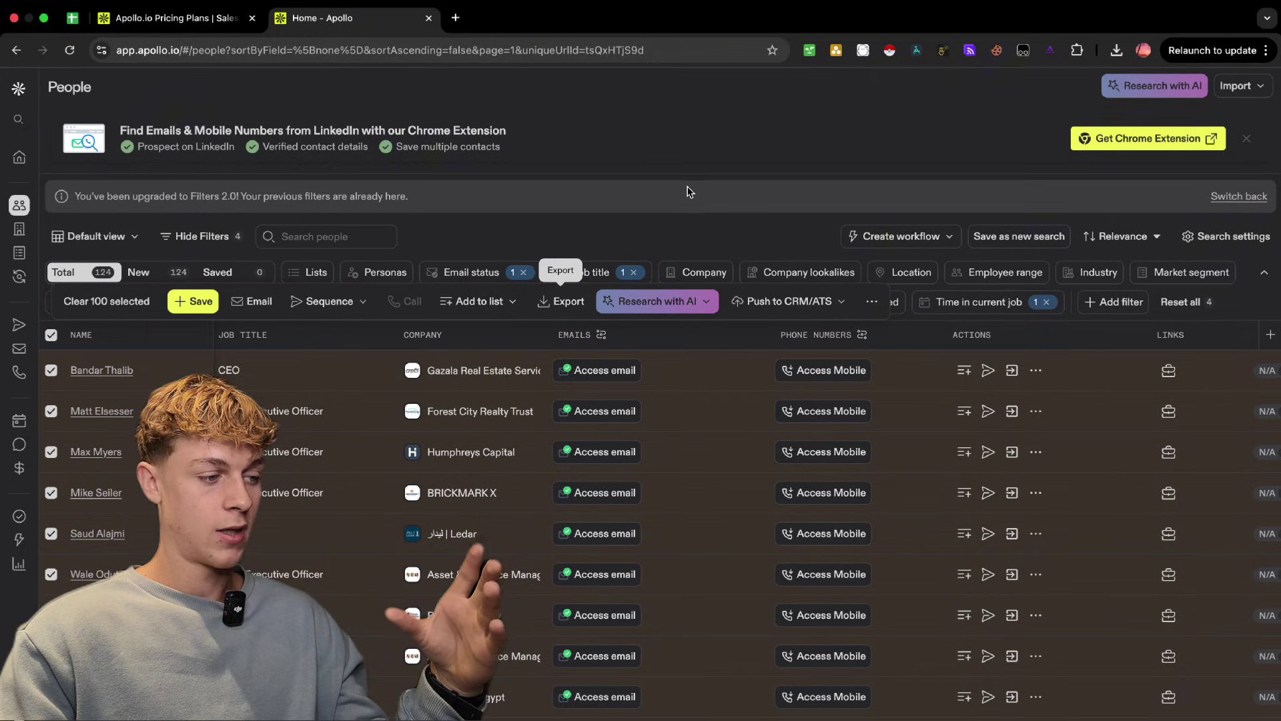
Step: Create a new people list named "Real Estate Firms" for the selected people and close the list settings
mouse_move(52, 209)
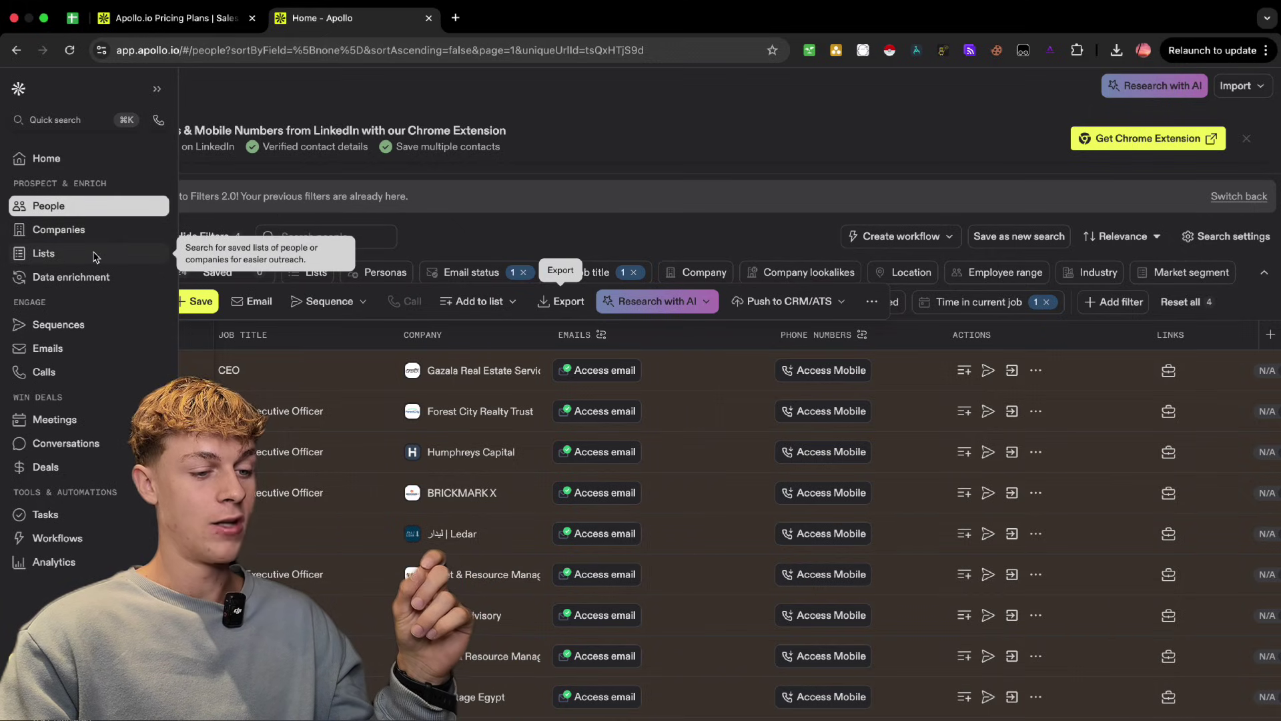
click(480, 301)
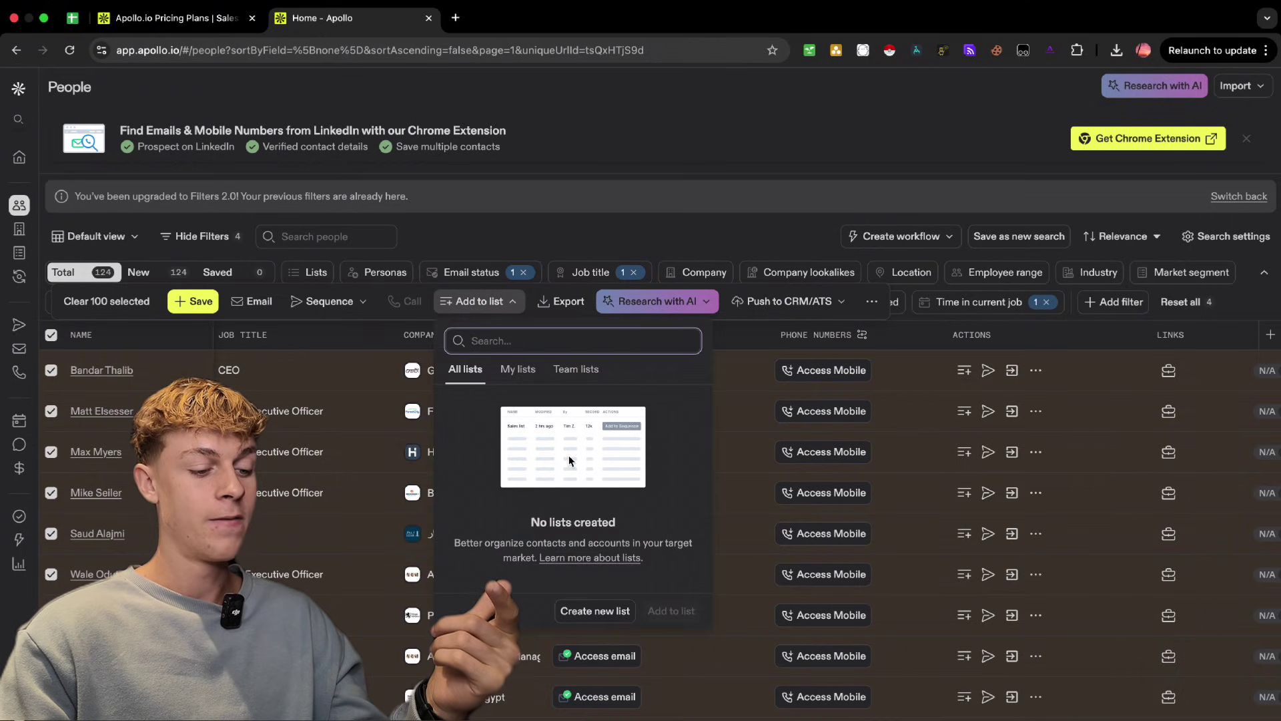
click(600, 611)
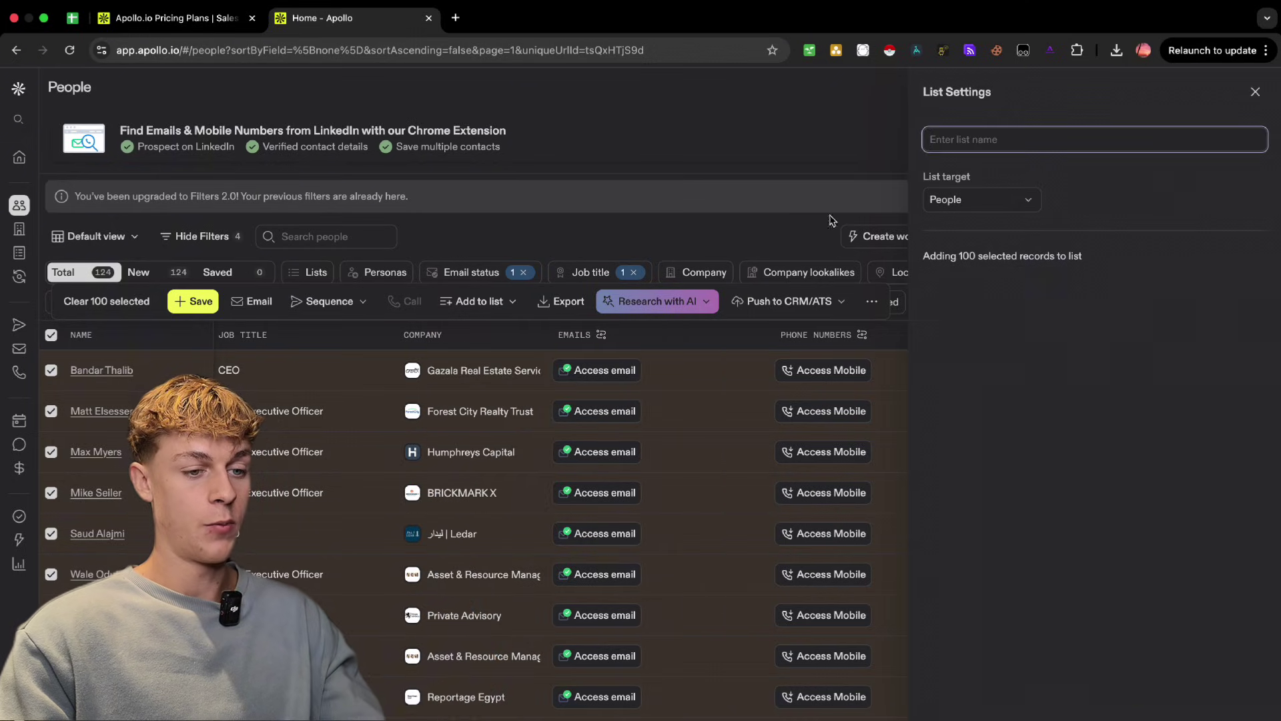
text(Real Estate Firms)
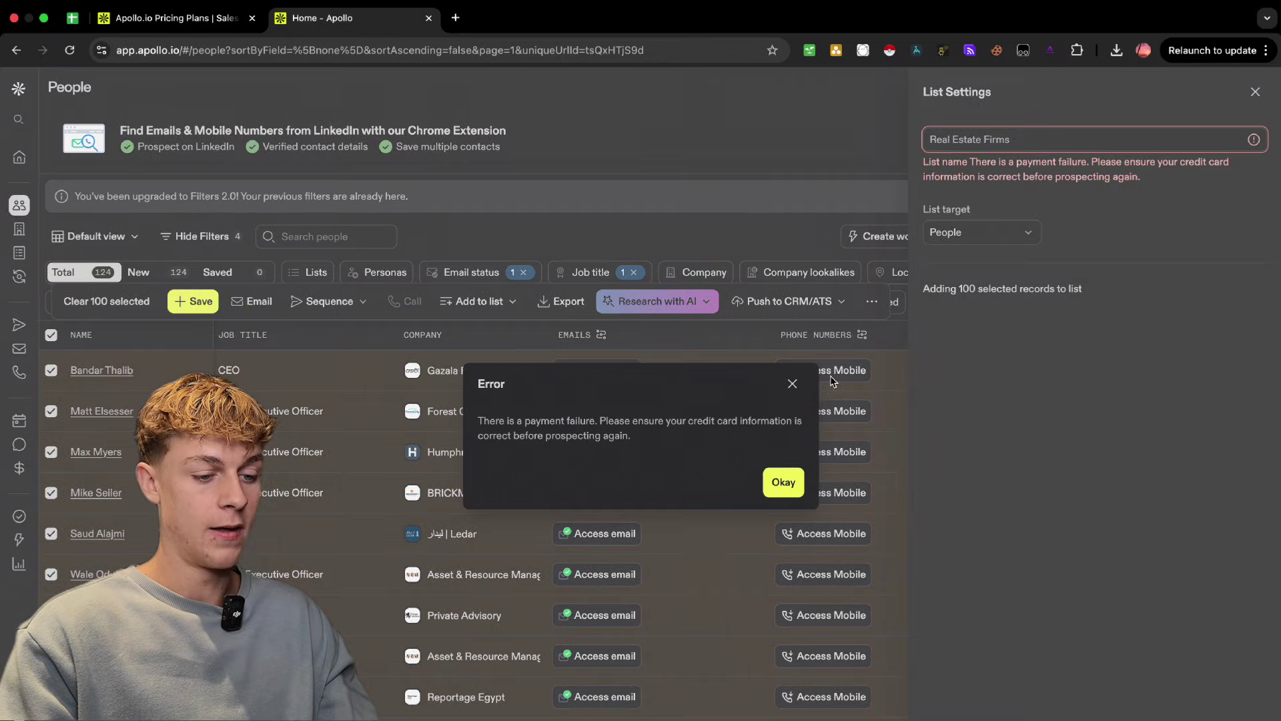
click(783, 482)
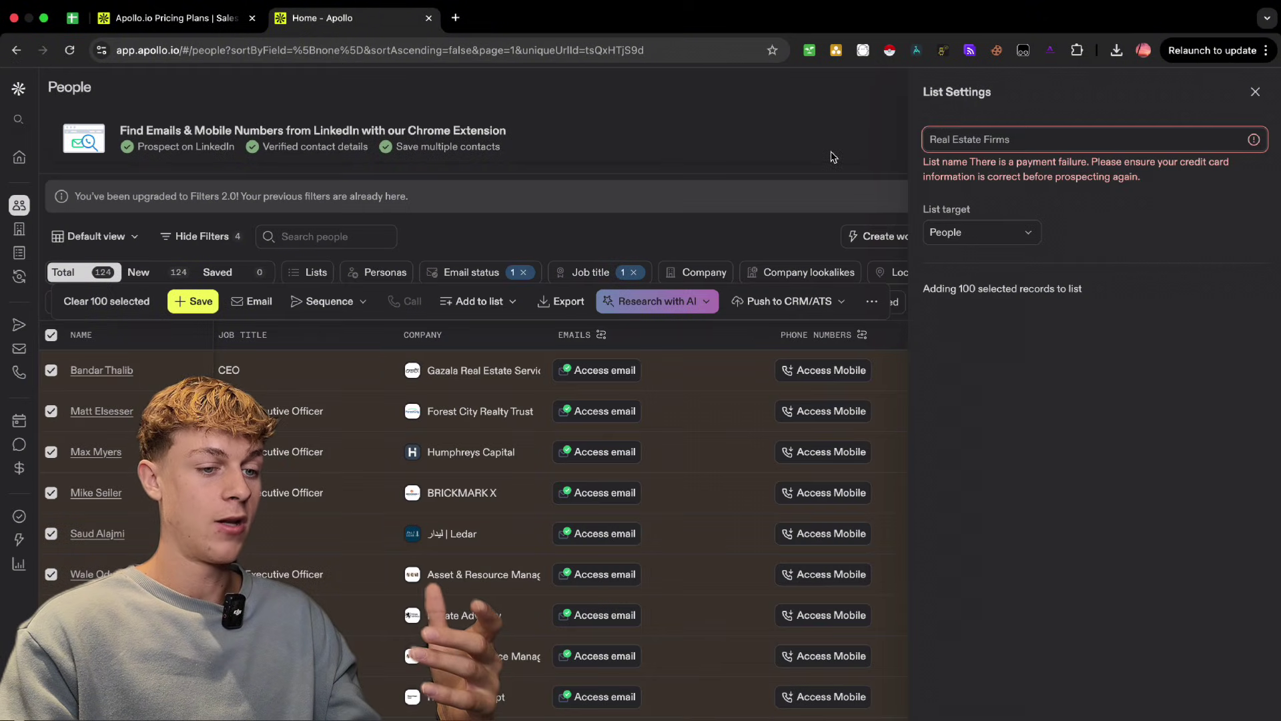
click(1264, 93)
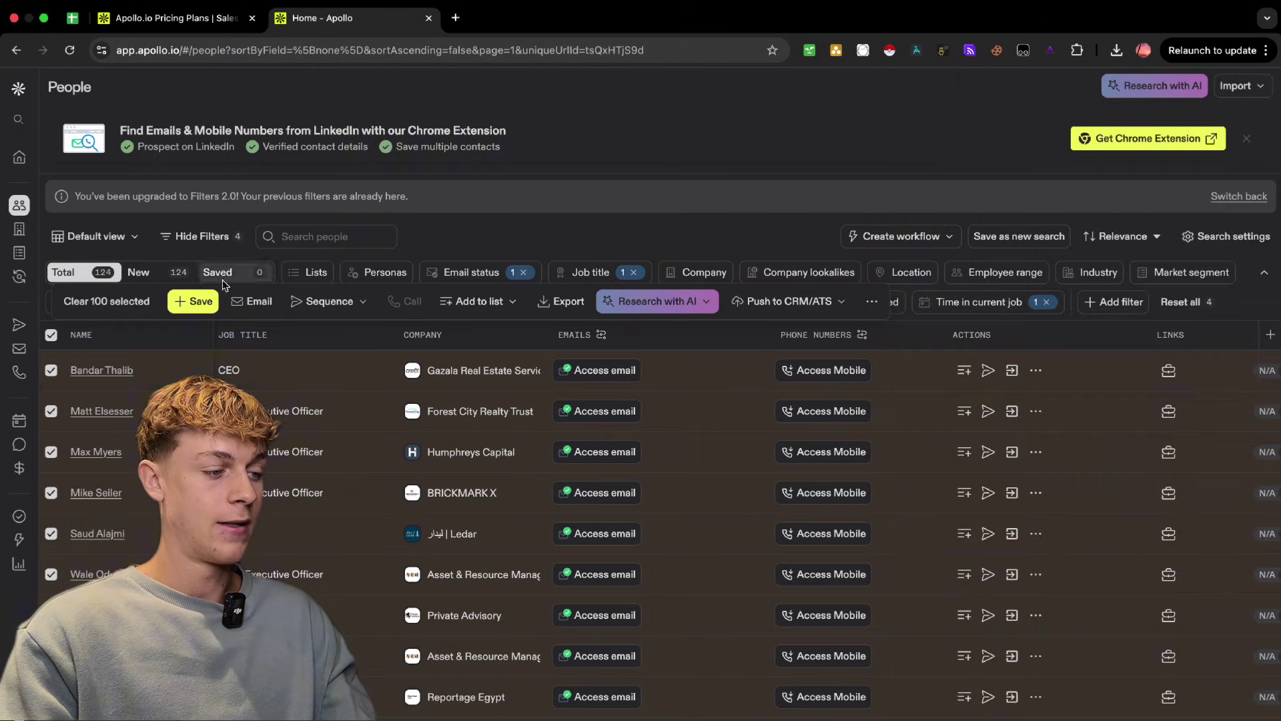
Step: Check the saved lists for Real Estate Firms and return to the People search
mouse_move(30, 305)
click(48, 255)
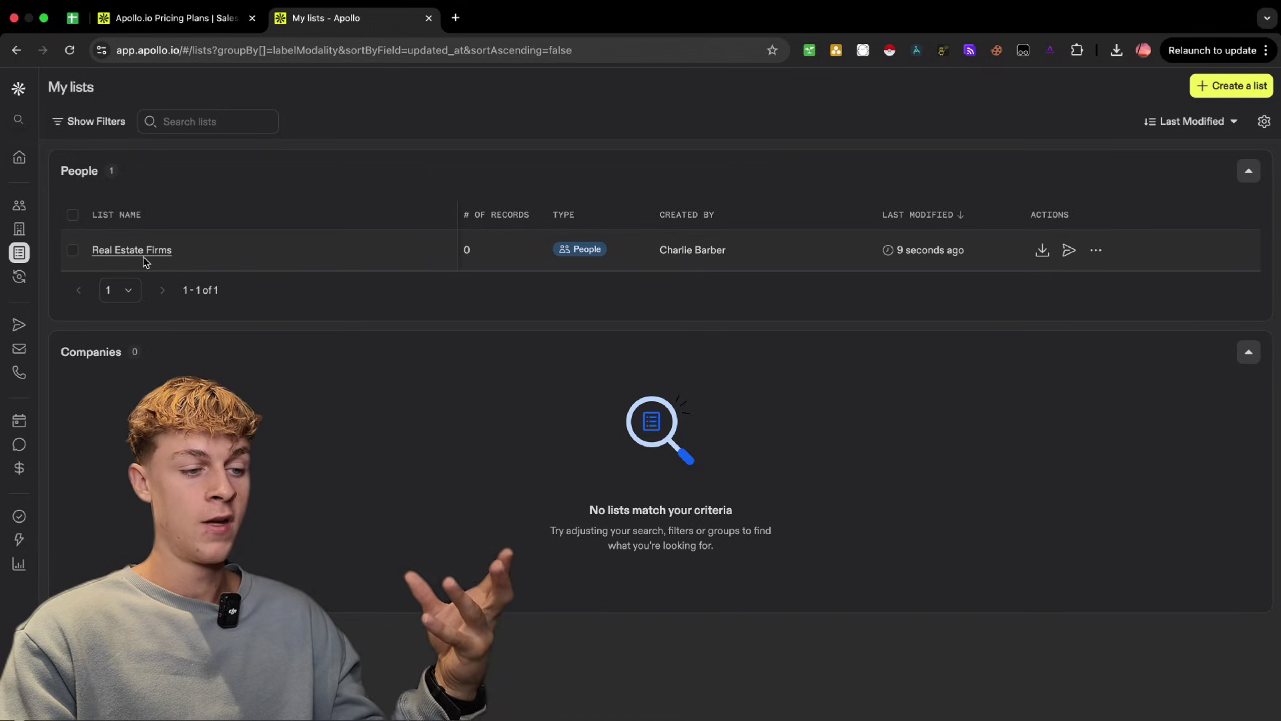
mouse_move(37, 244)
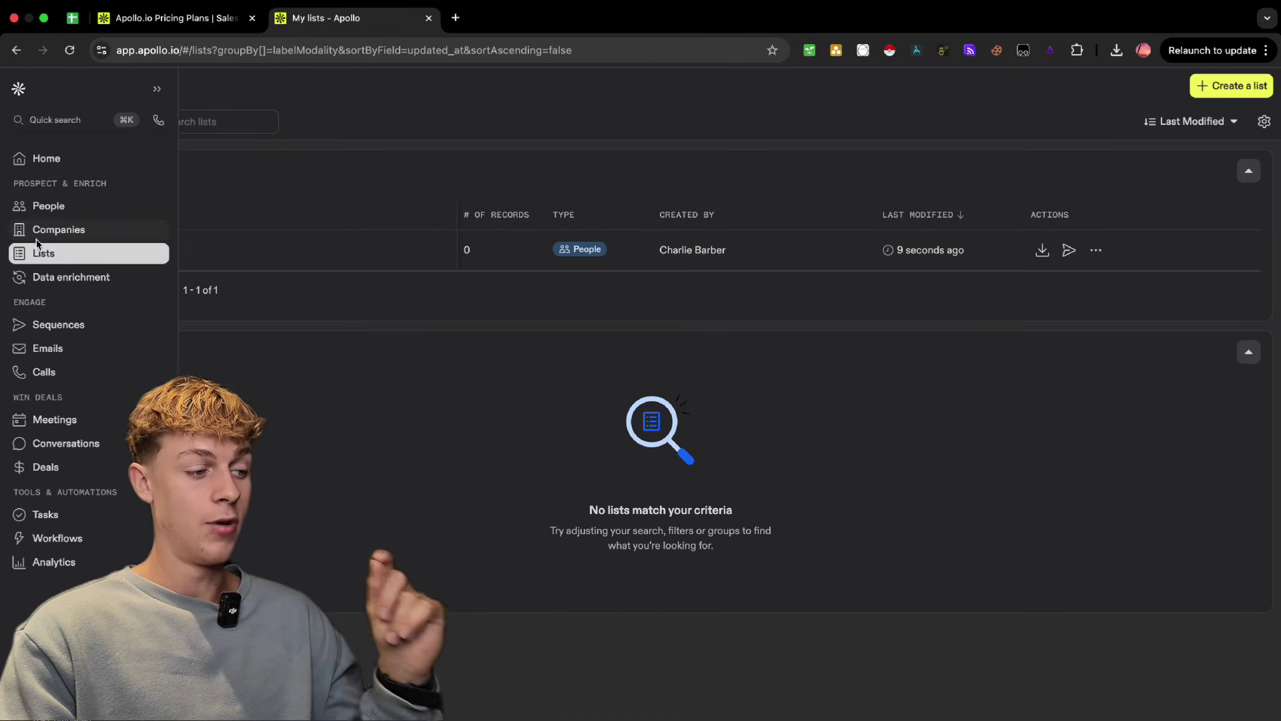
click(78, 210)
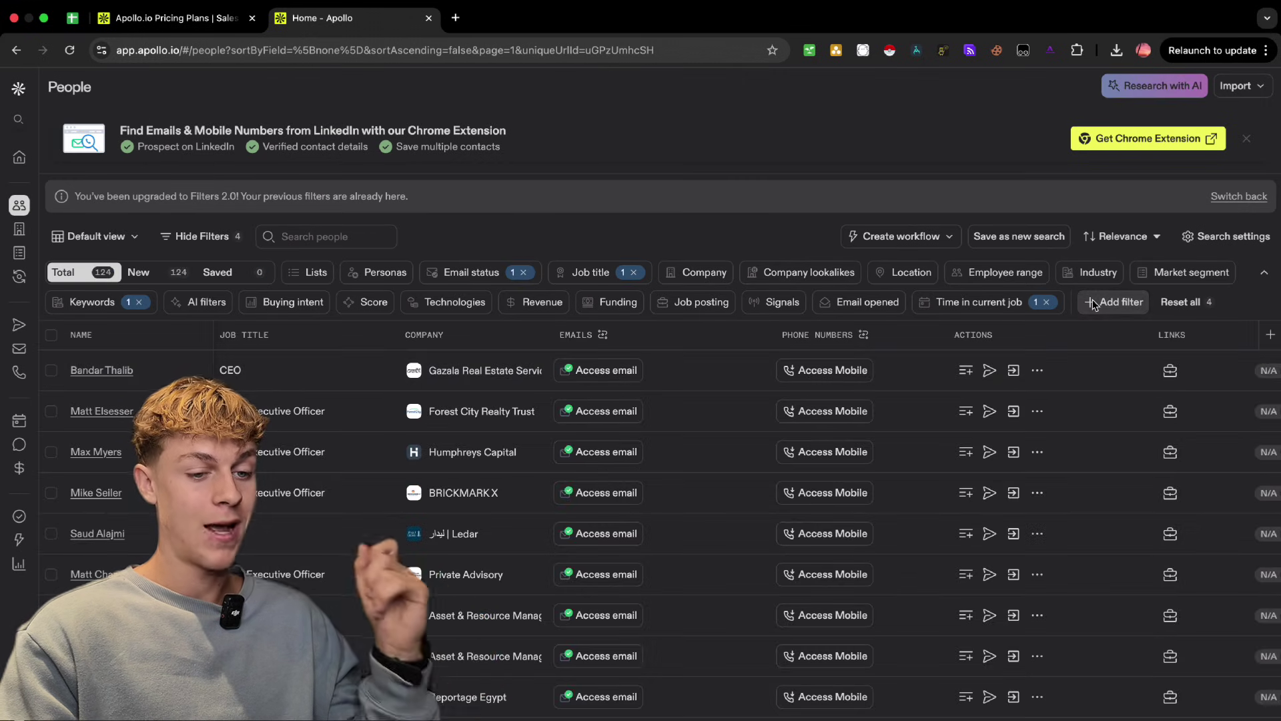
Step: Add a Lists filter for people lists set to "is none of" Real Estate Firms and close it
click(1113, 302)
scroll(1005, 512, down, 1)
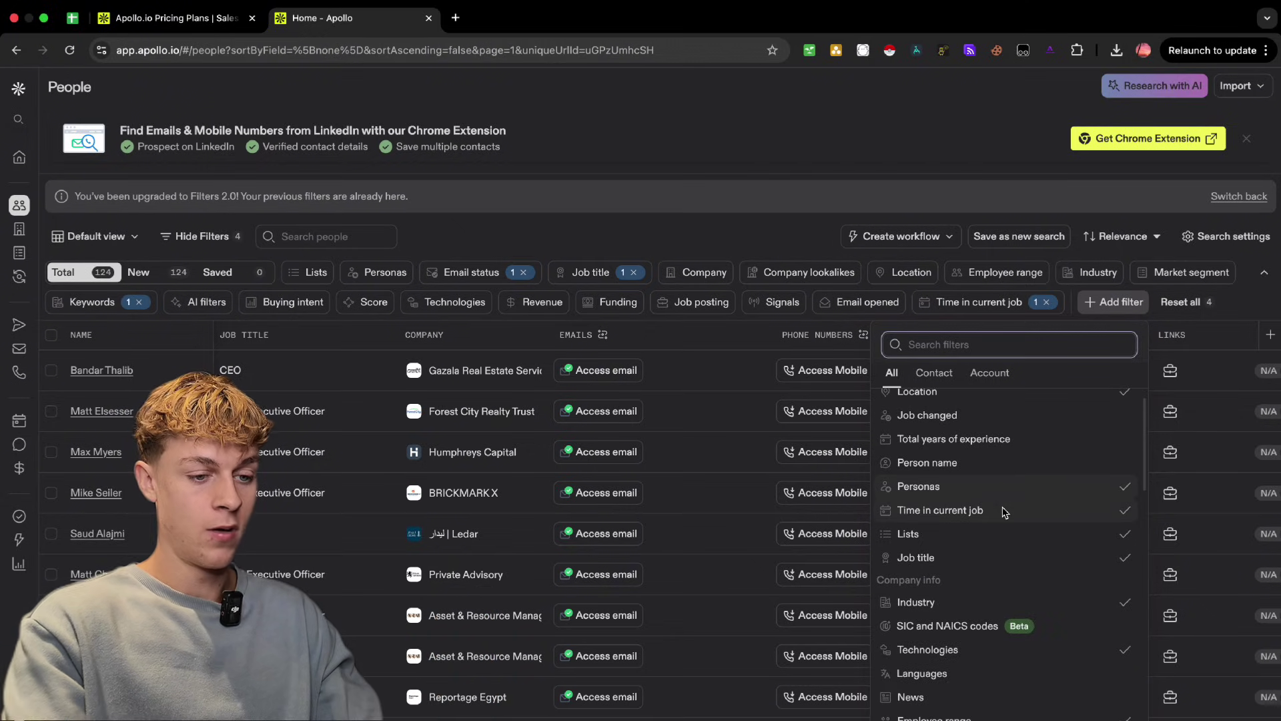
text(lis)
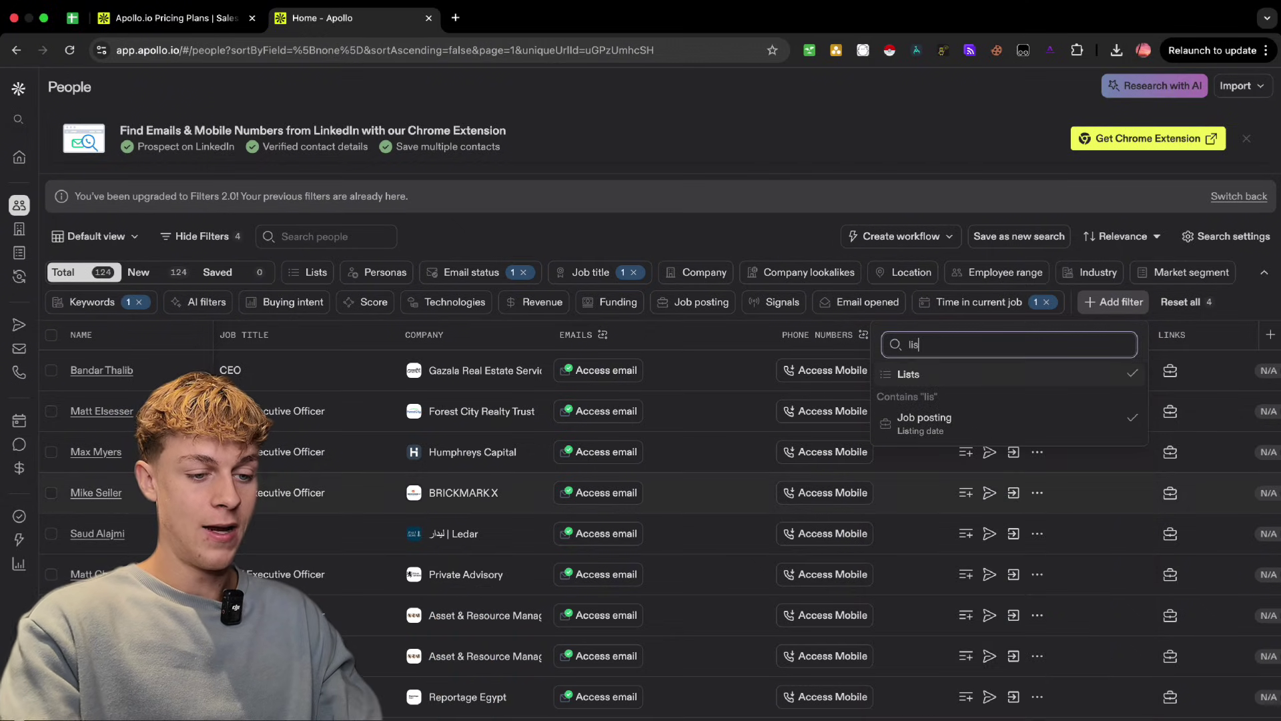
click(910, 373)
click(422, 377)
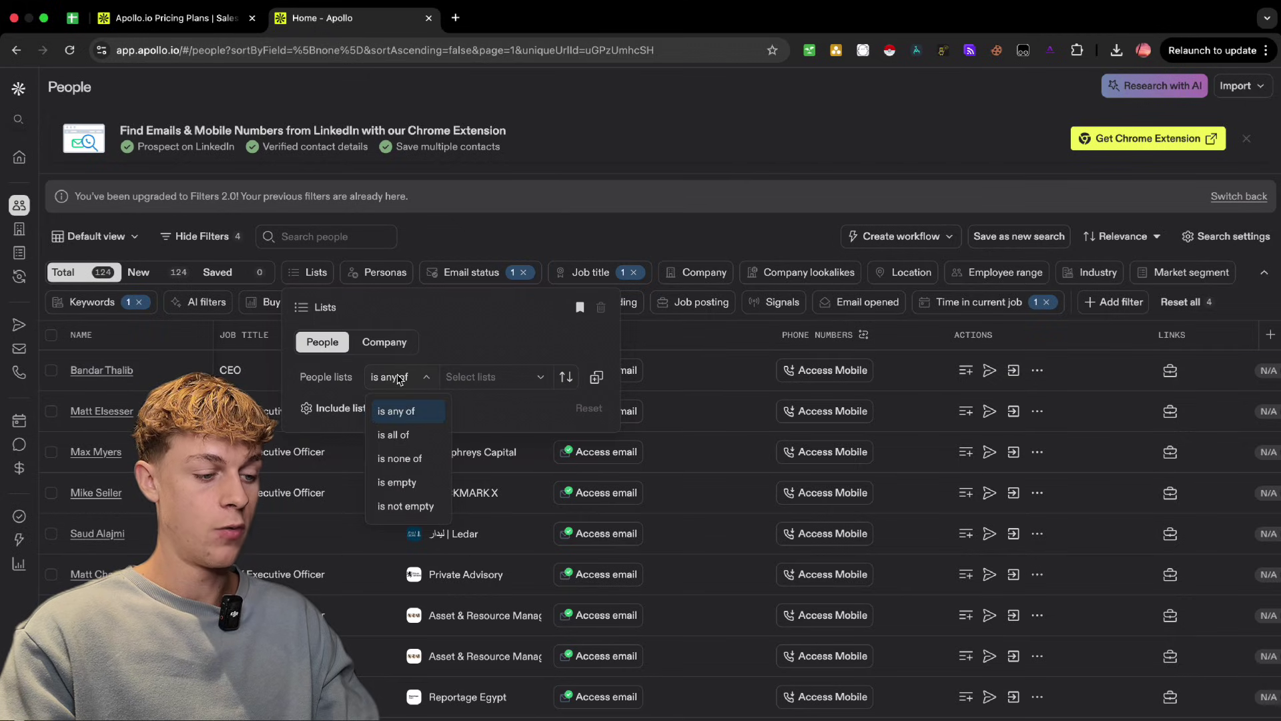
click(394, 458)
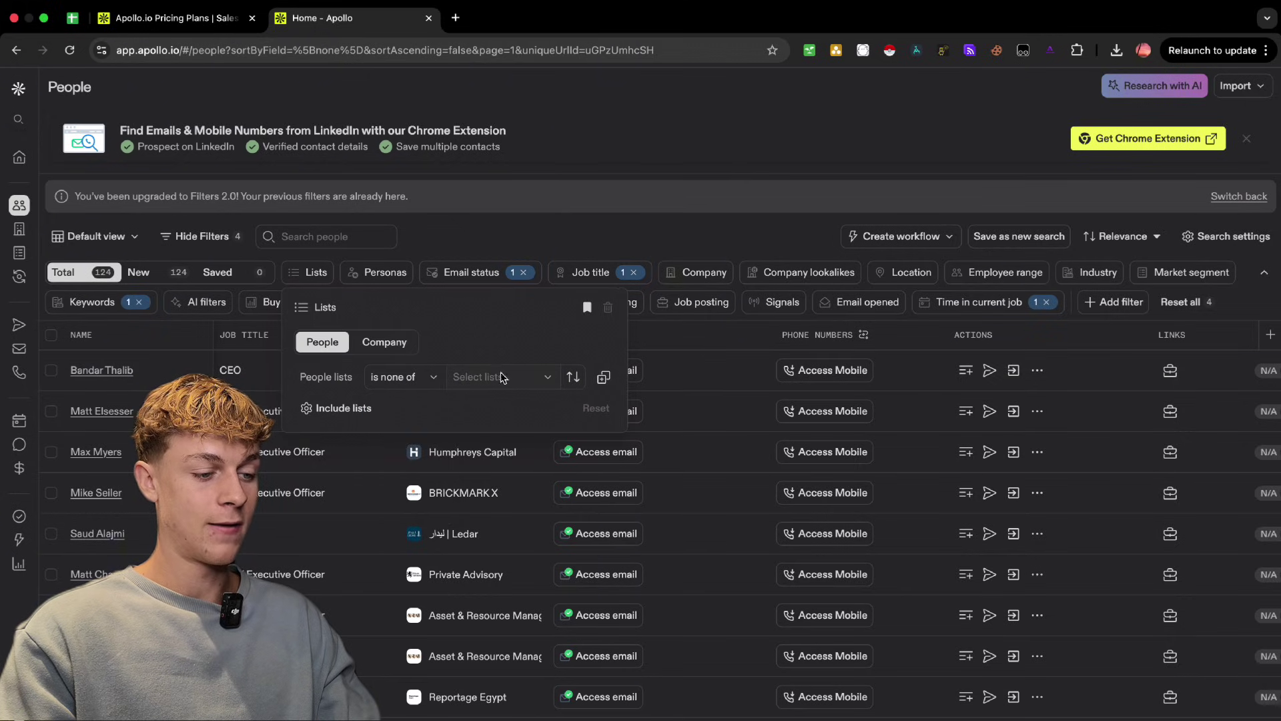
click(502, 377)
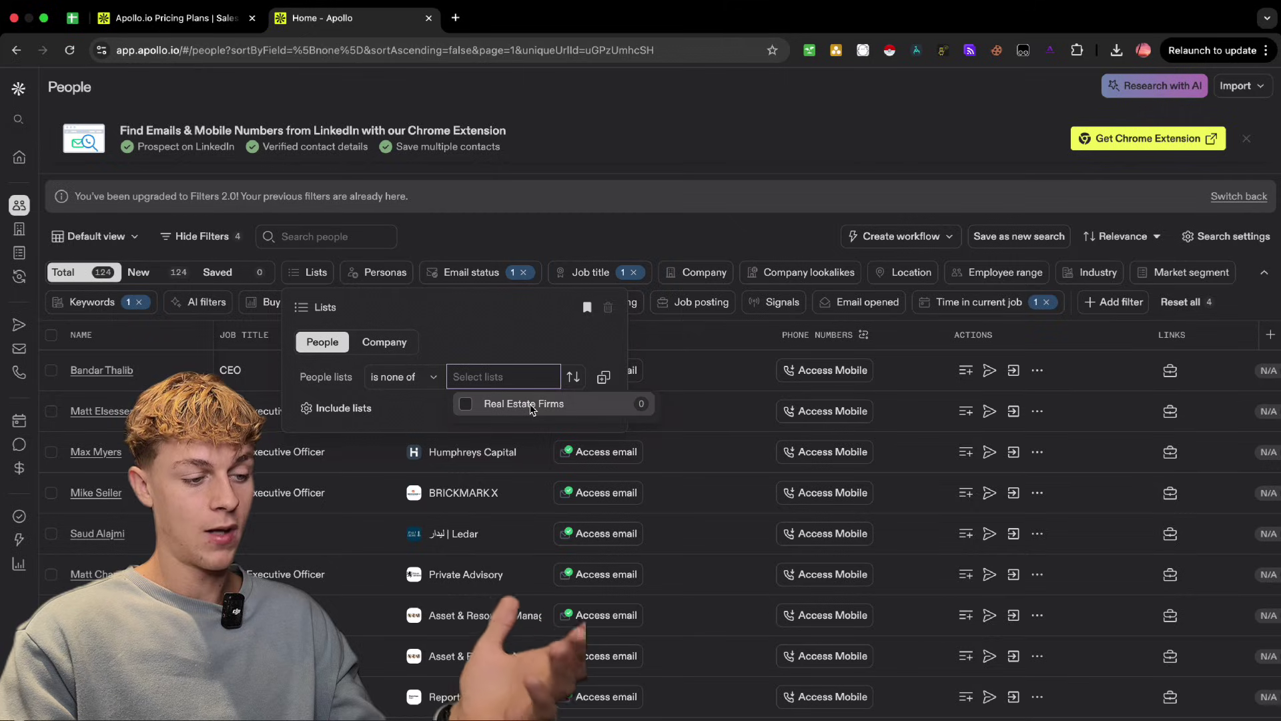
click(527, 404)
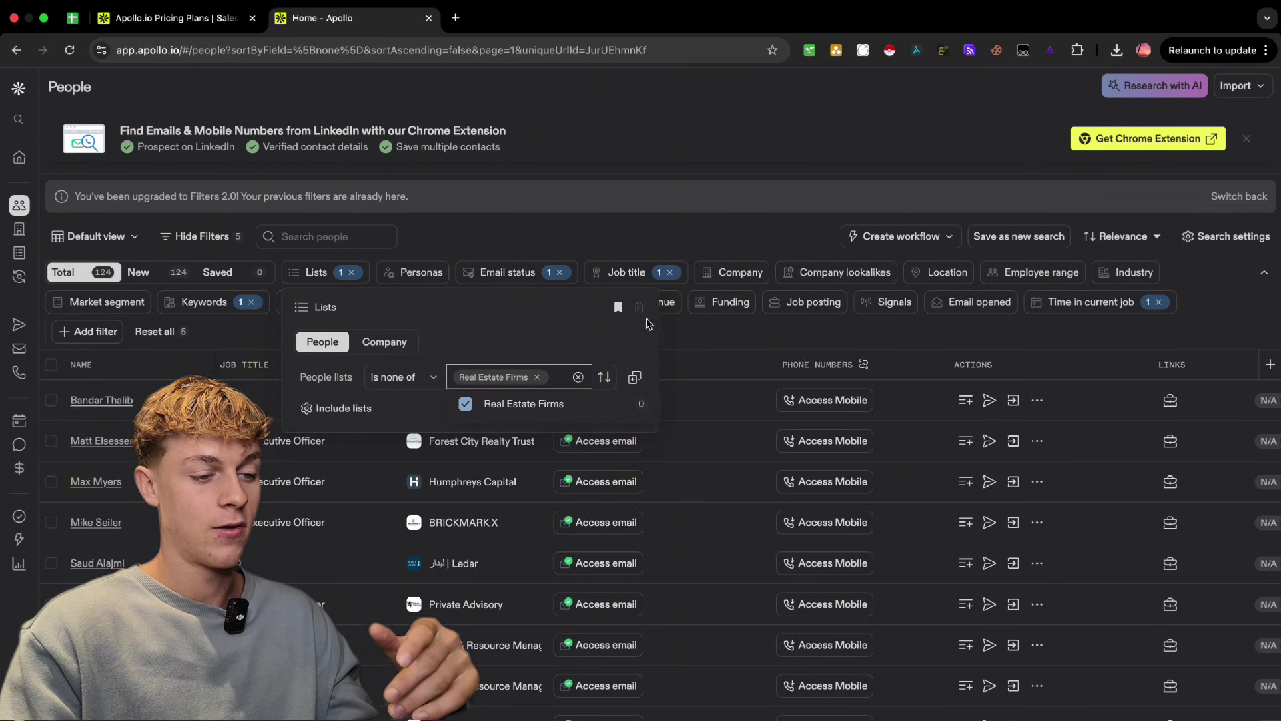
click(677, 336)
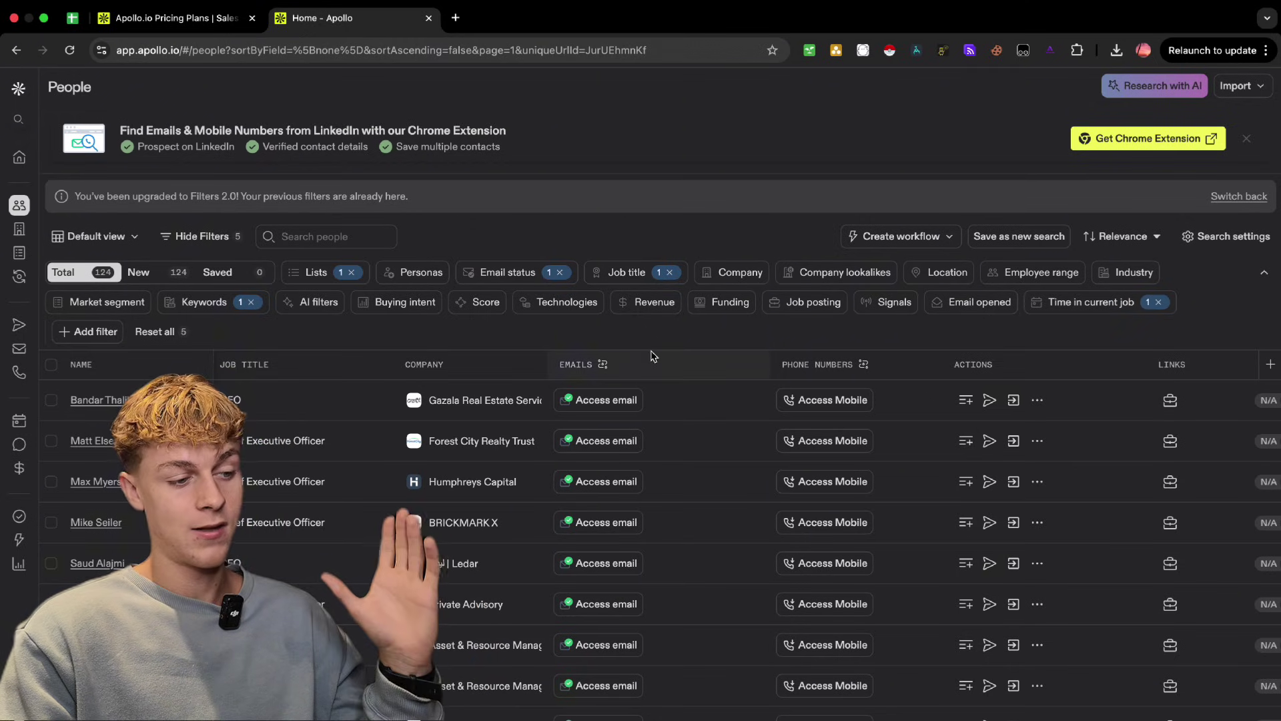
Step: Review the applied Job title and Time in current job filters, and open the saved lists overview
mouse_move(630, 274)
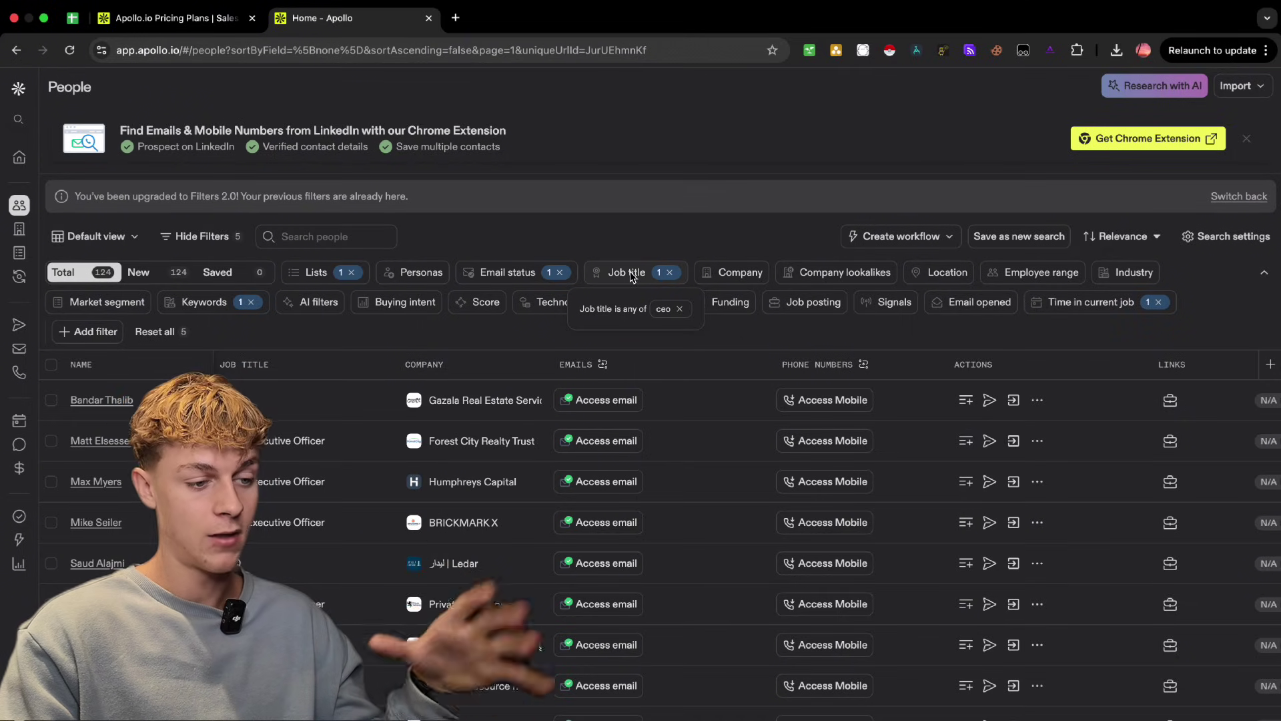
mouse_move(1090, 303)
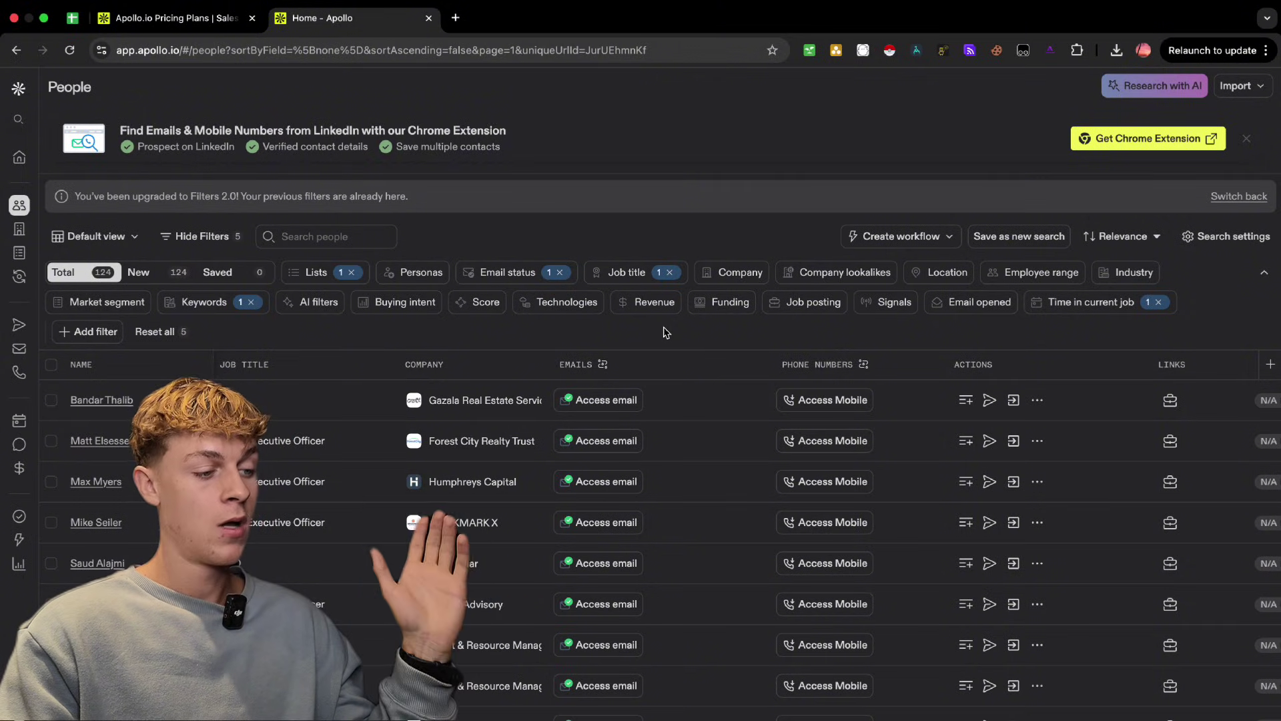
mouse_move(20, 276)
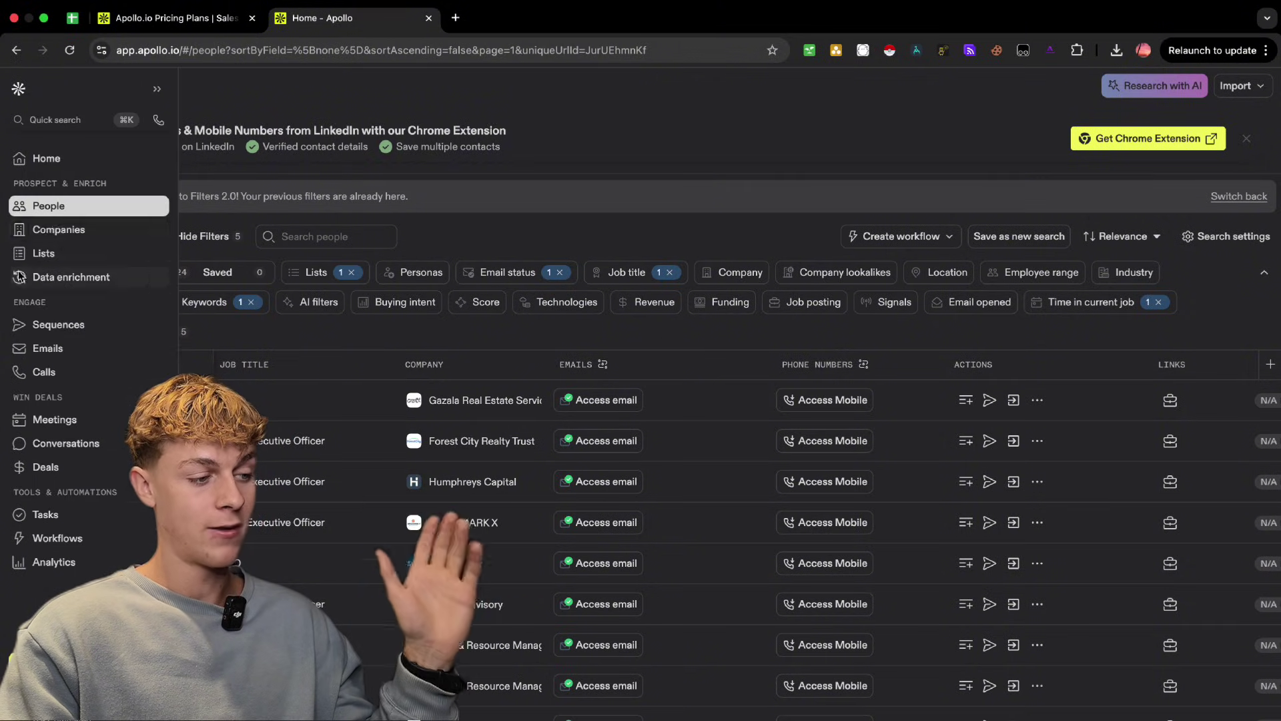
click(86, 256)
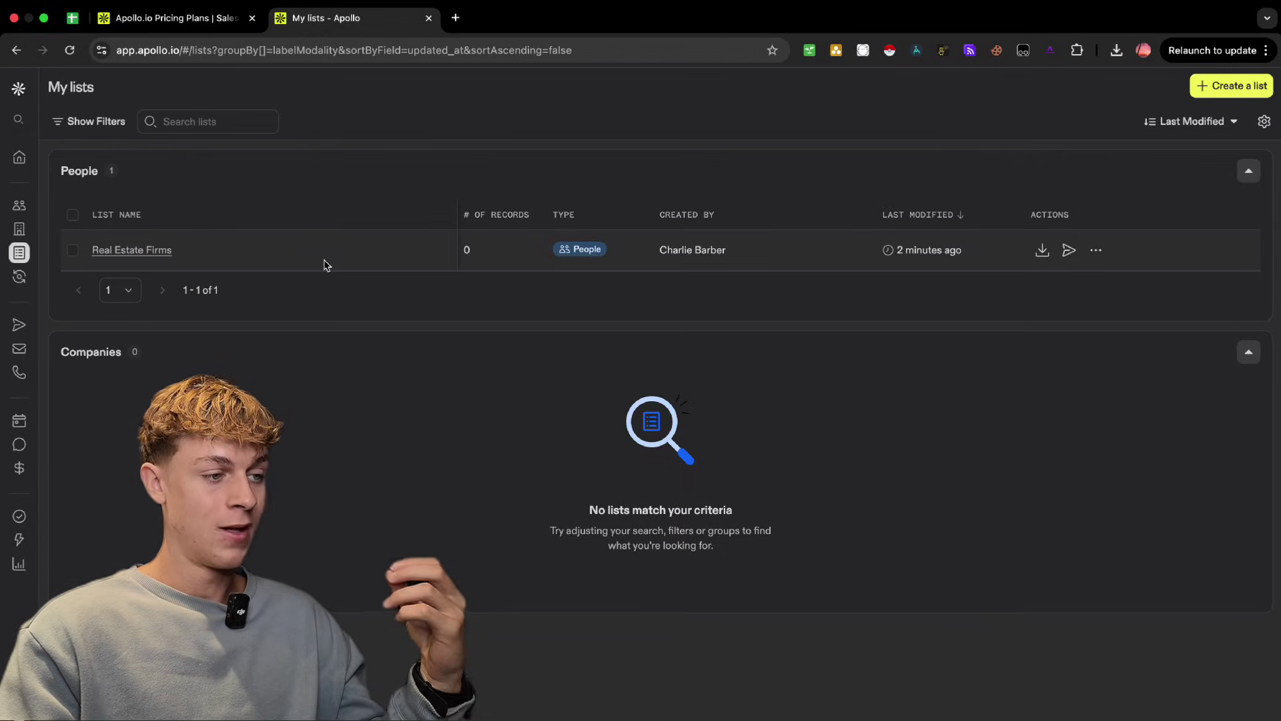
Step: Open the Data enrichment page with its data health center
mouse_move(30, 239)
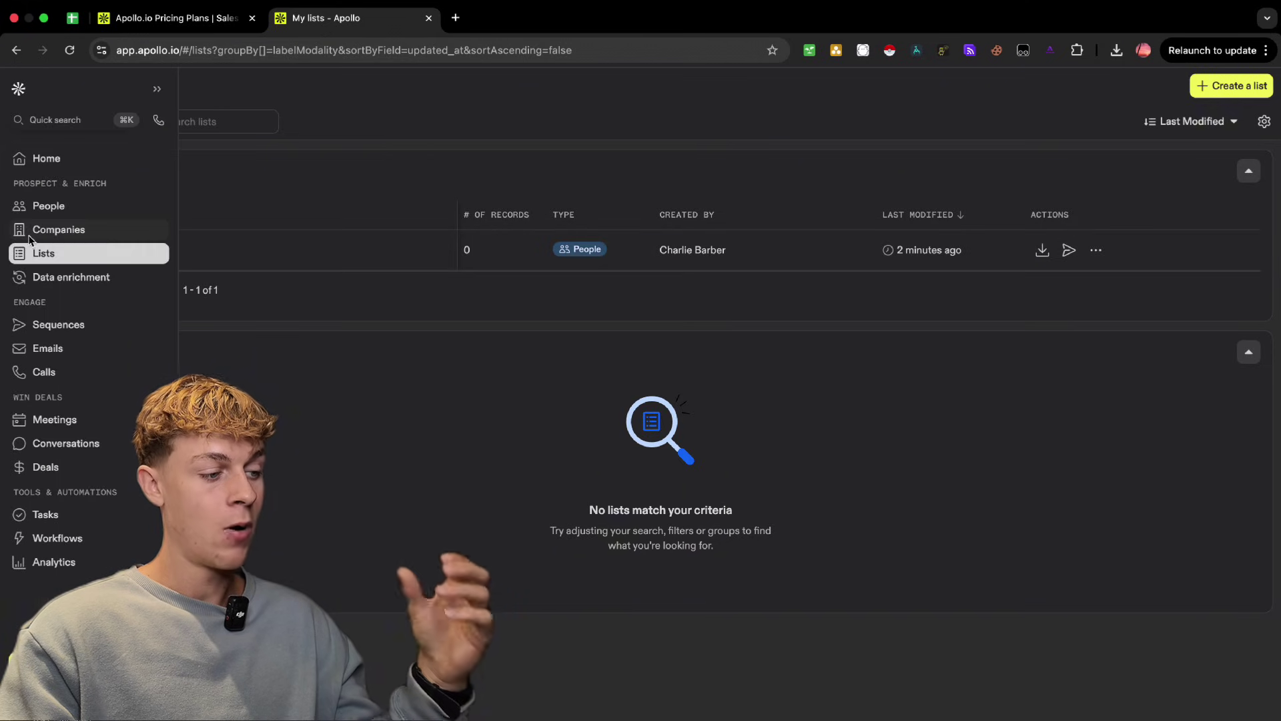
click(62, 280)
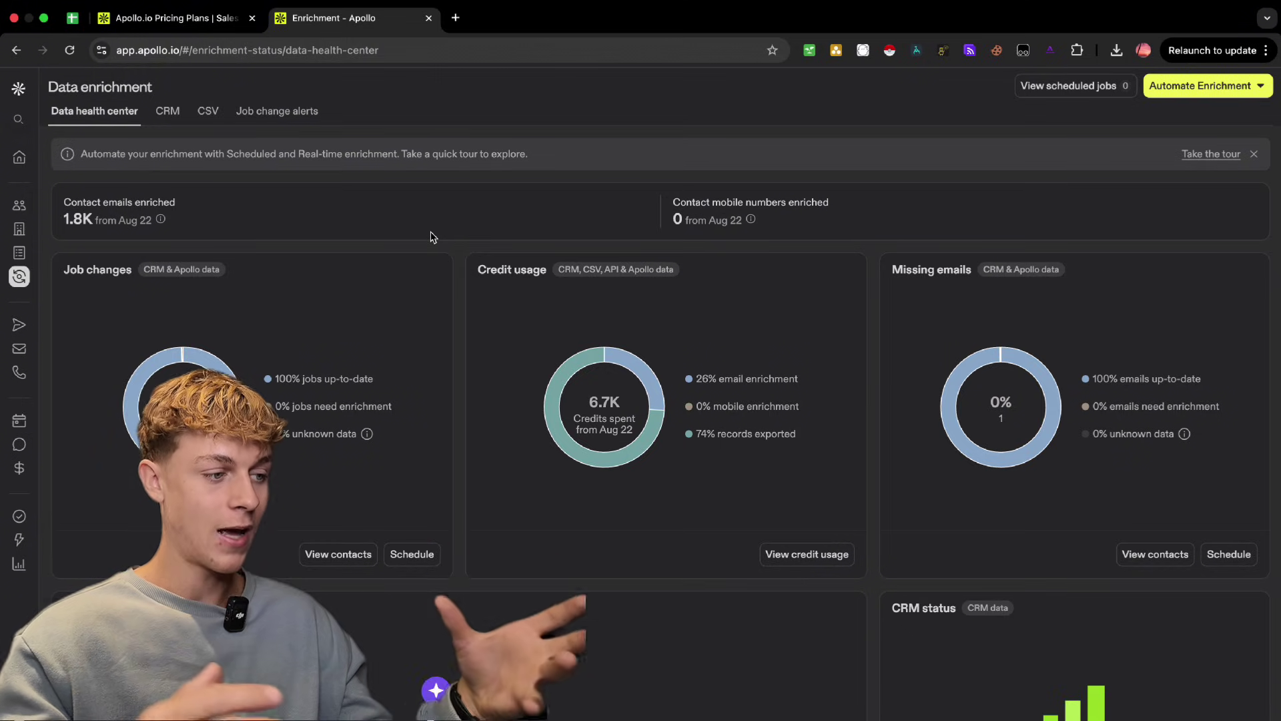
Step: Look at the CSV enrichment options, open and cancel the people CSV file selection, and return to the data health center
click(208, 111)
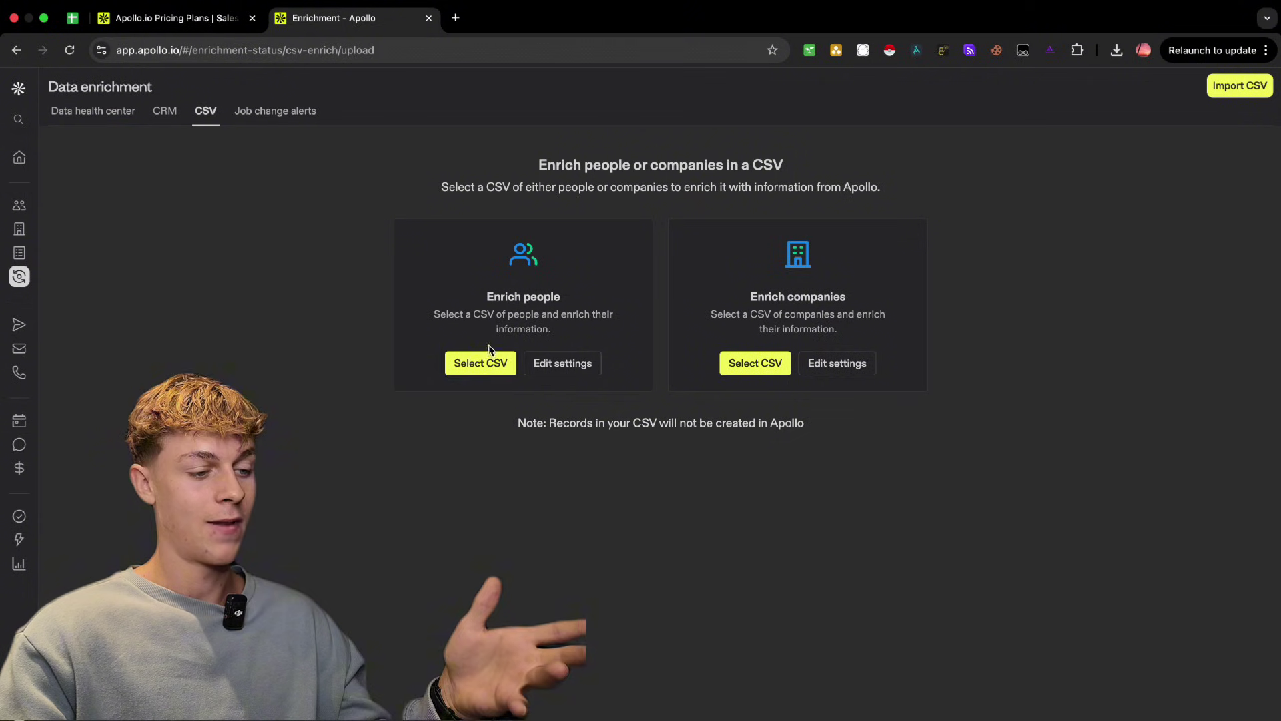
click(477, 363)
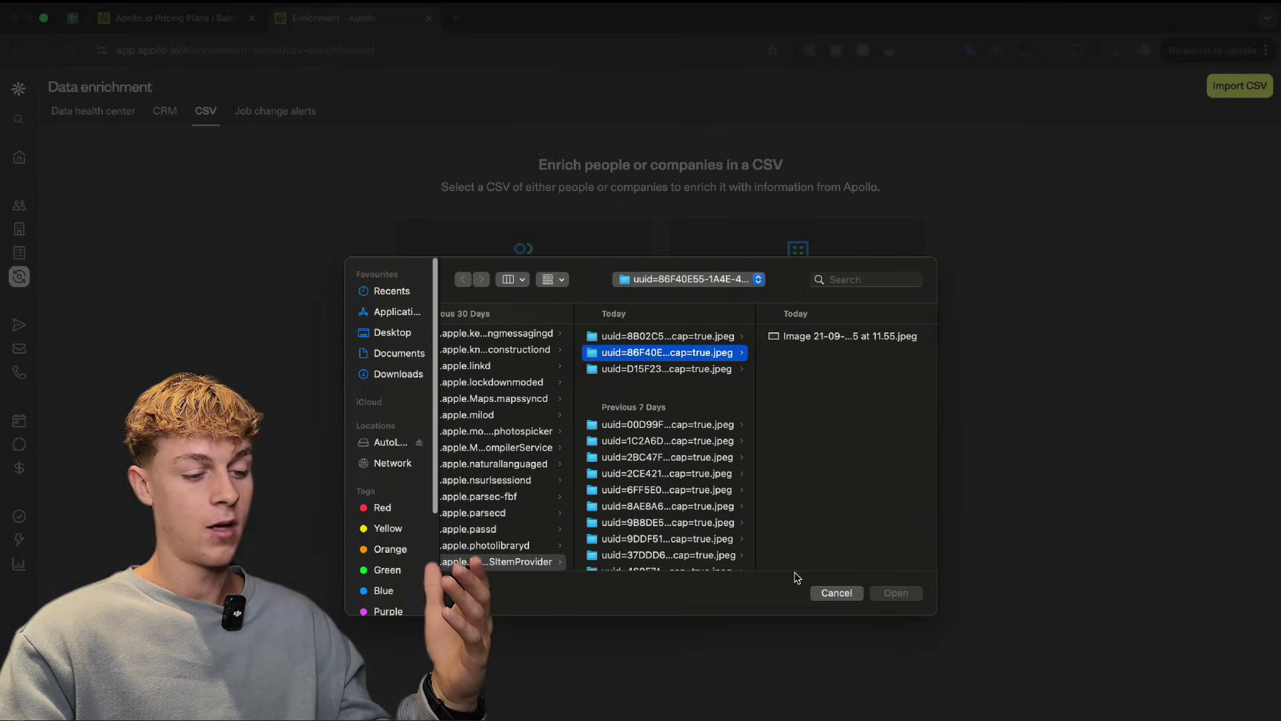
click(813, 595)
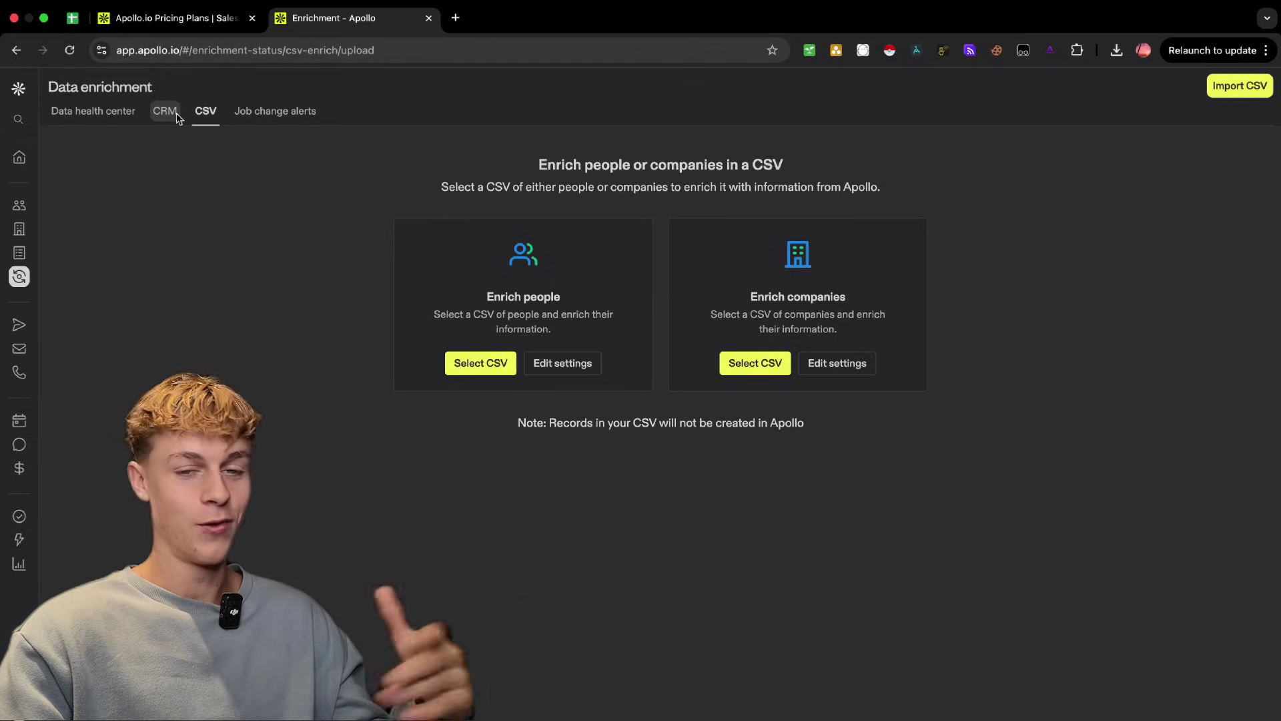
click(114, 112)
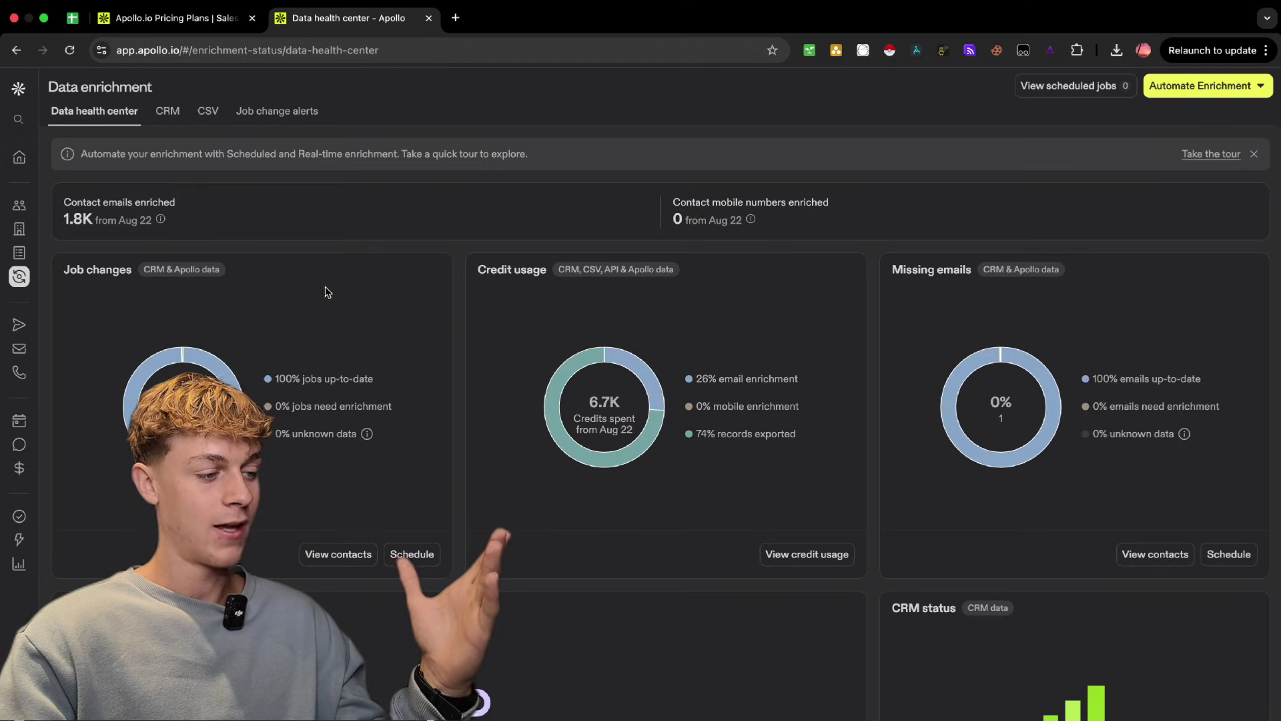
Step: Open the Sequences page and view the other engagement sections available in the navigation
mouse_move(29, 277)
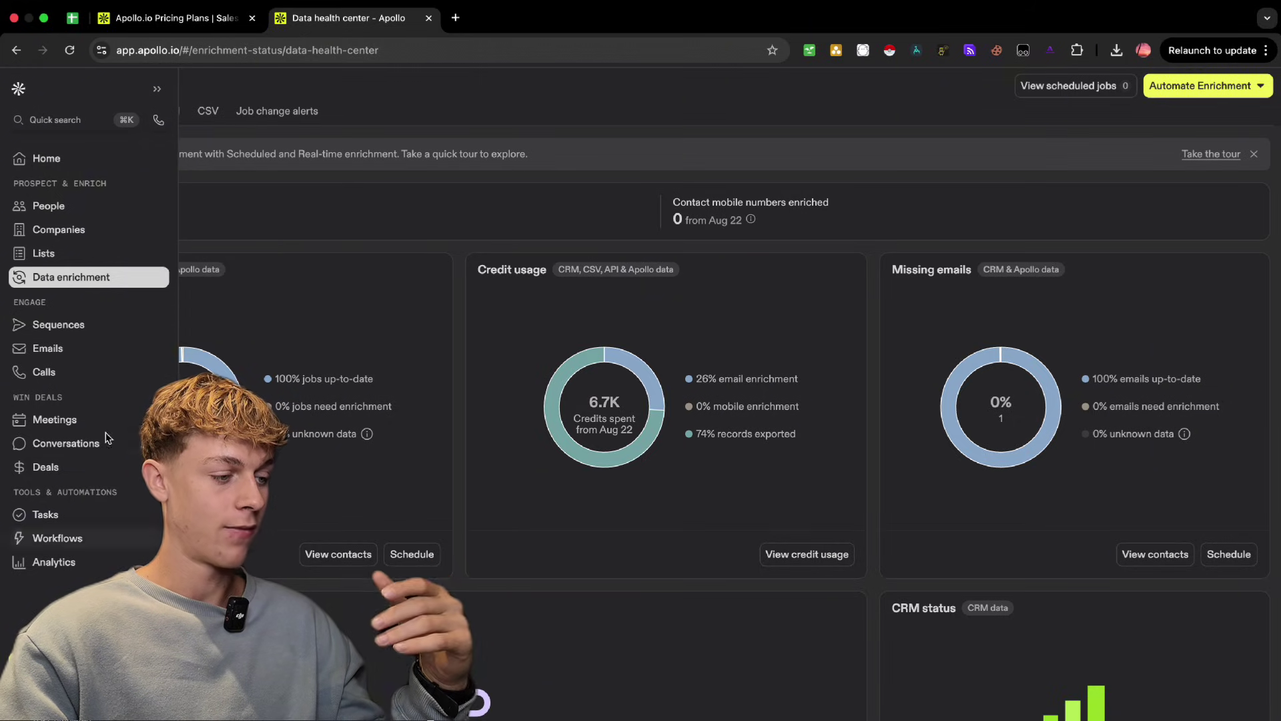
click(77, 327)
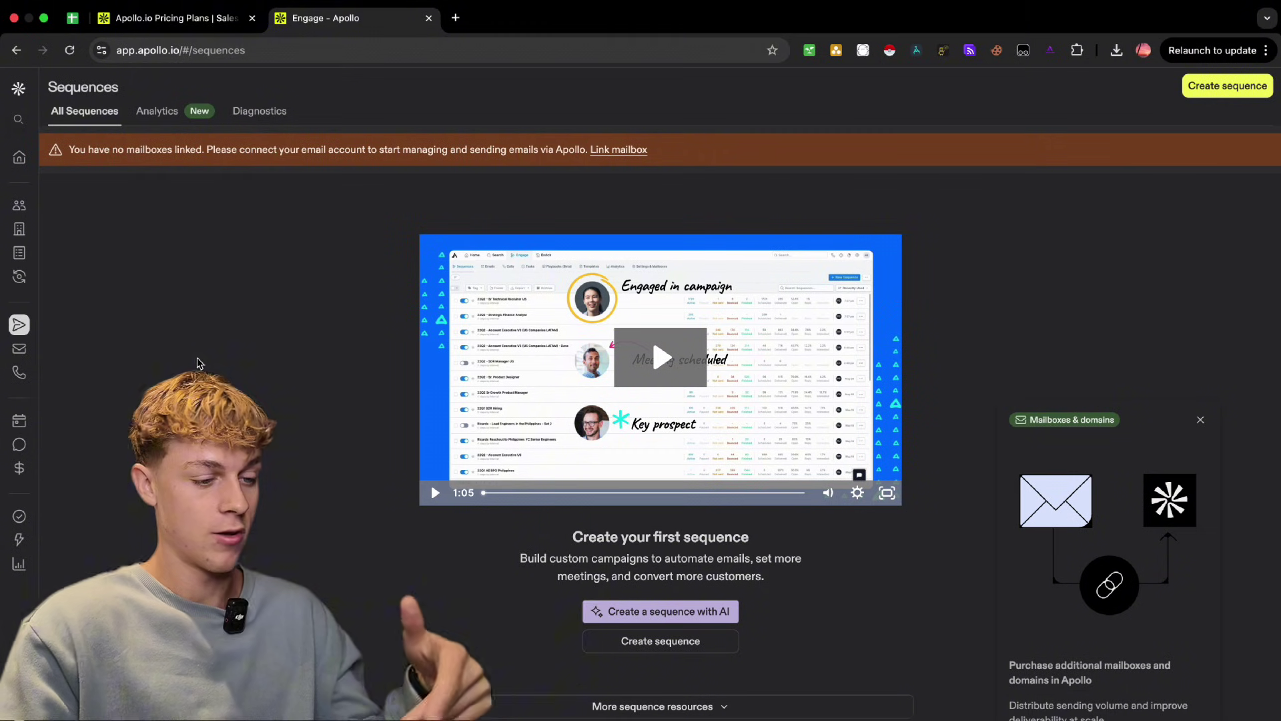
mouse_move(46, 364)
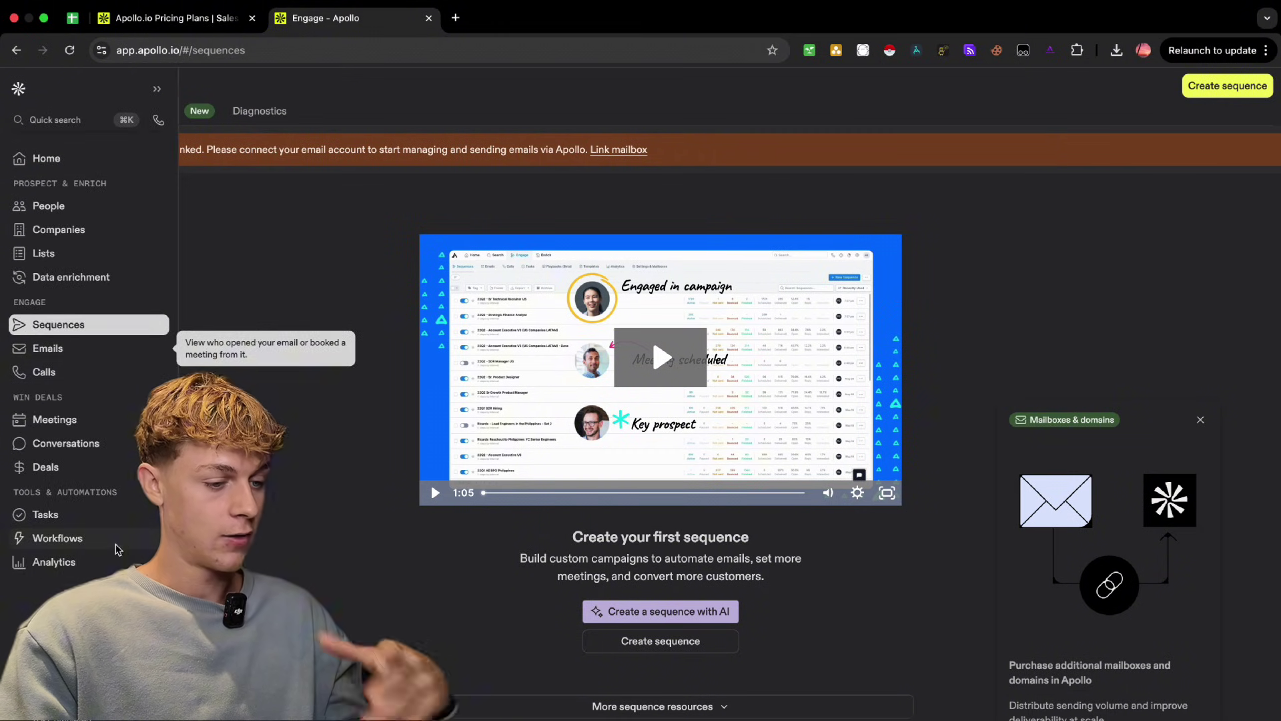
mouse_move(85, 374)
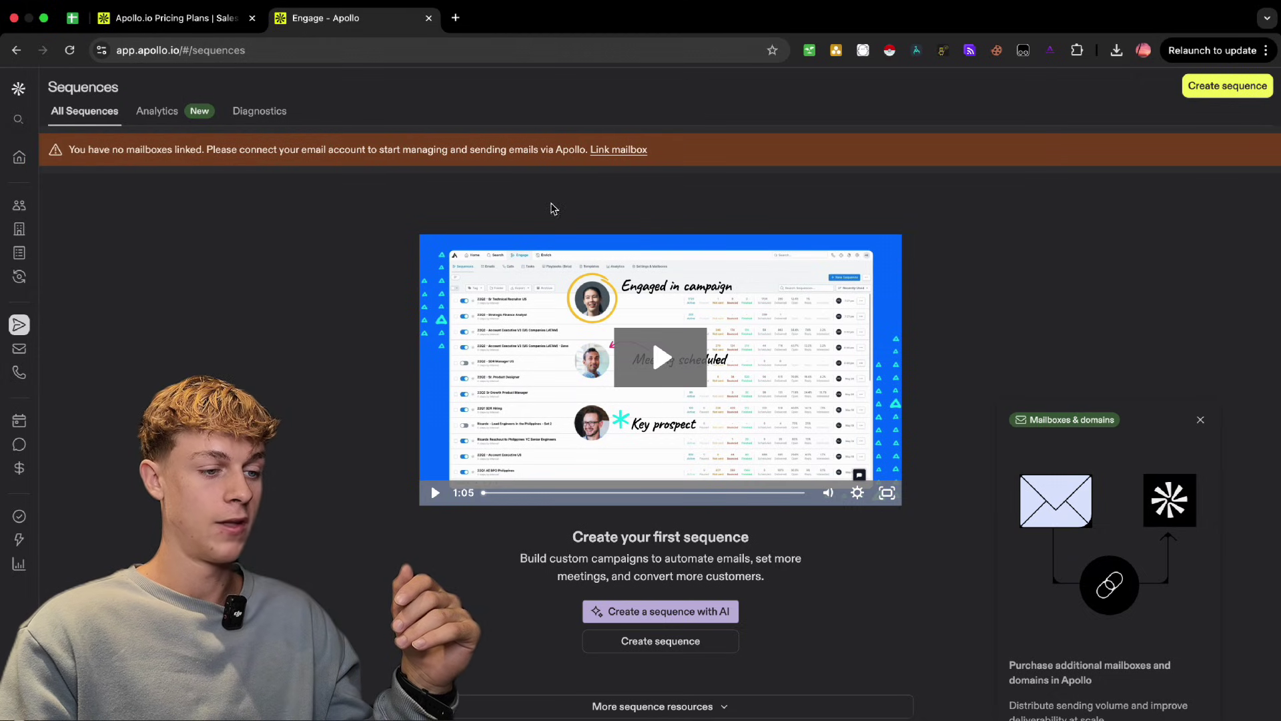
Step: View the mailbox linking setup with its email providers, leave it without linking, and return to the Sequences page
click(611, 152)
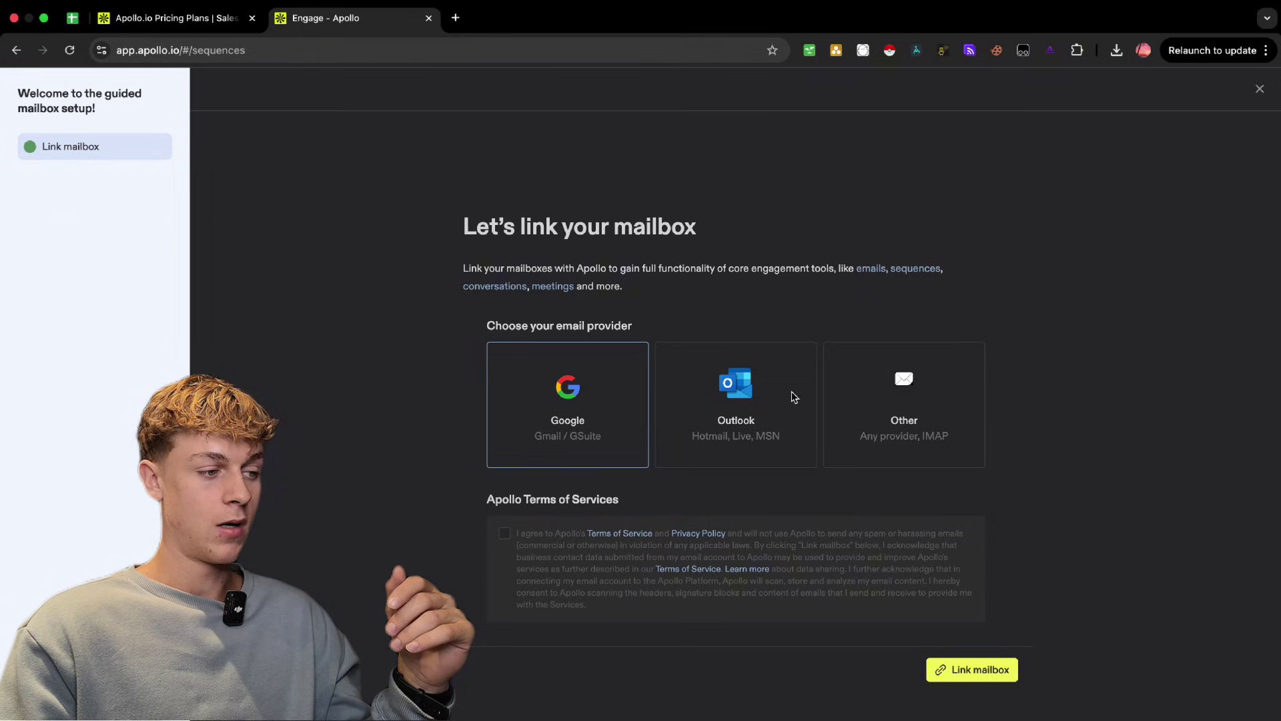
click(17, 51)
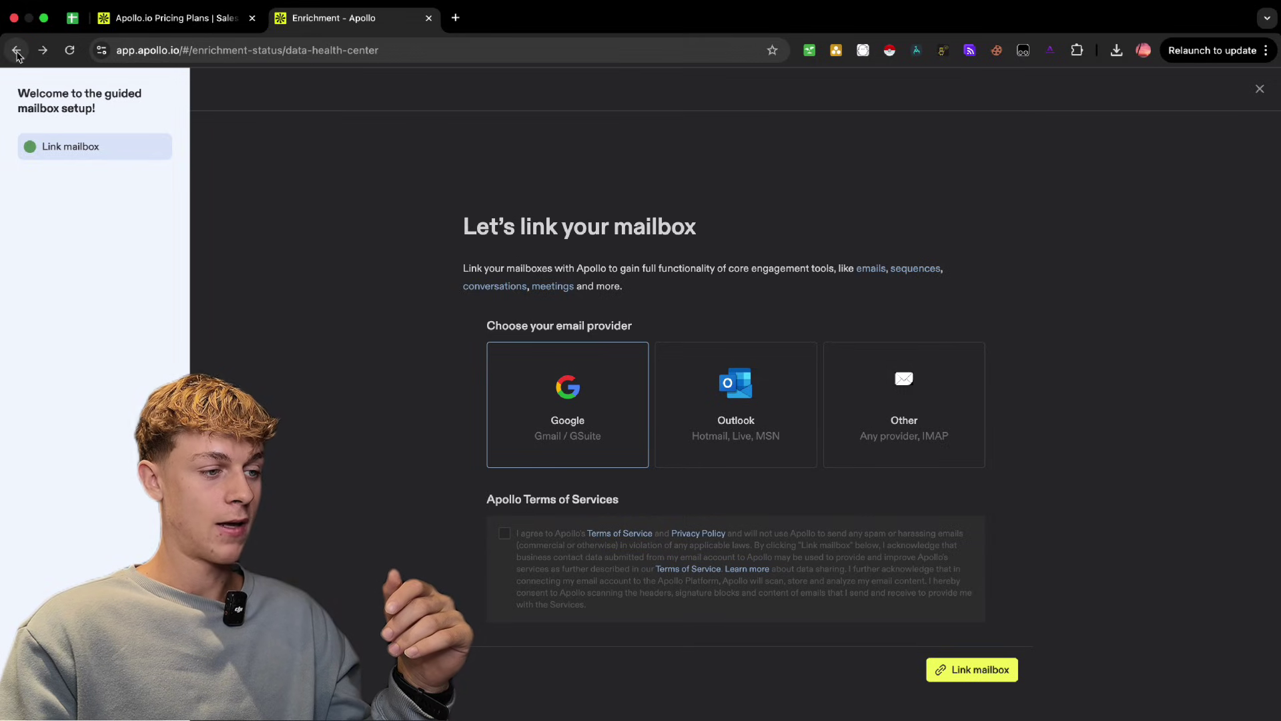
click(70, 50)
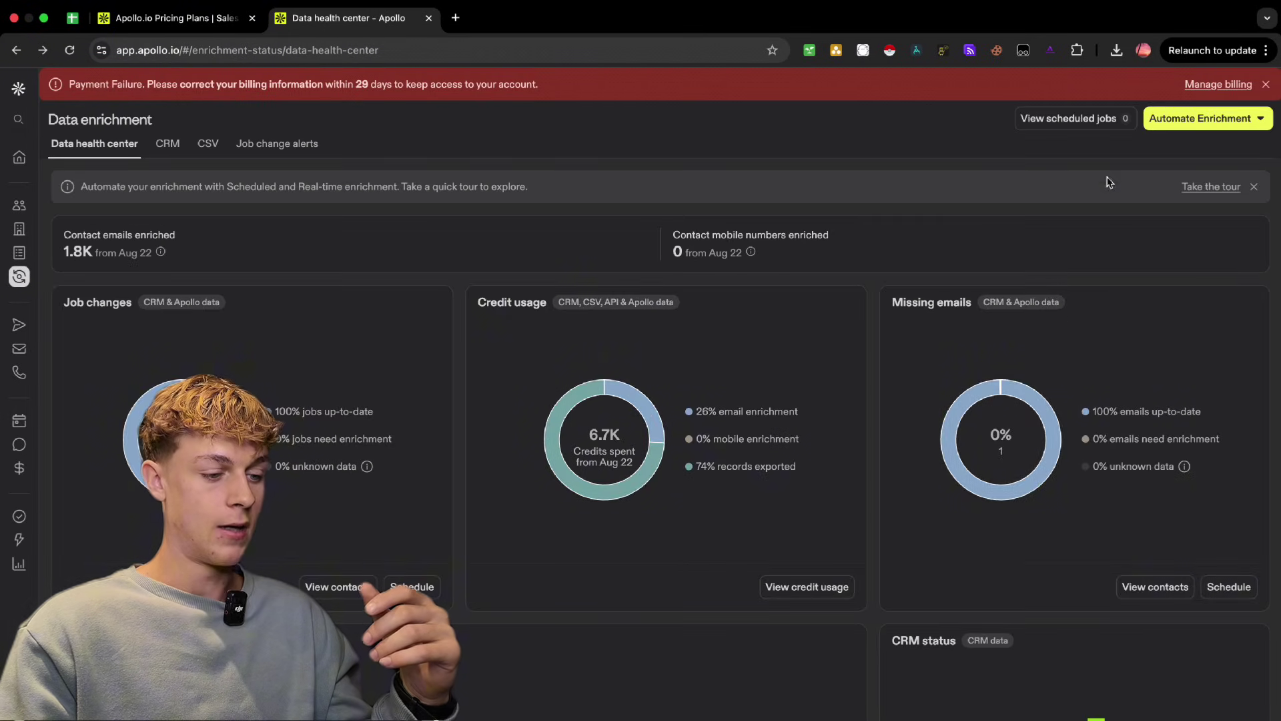
click(54, 327)
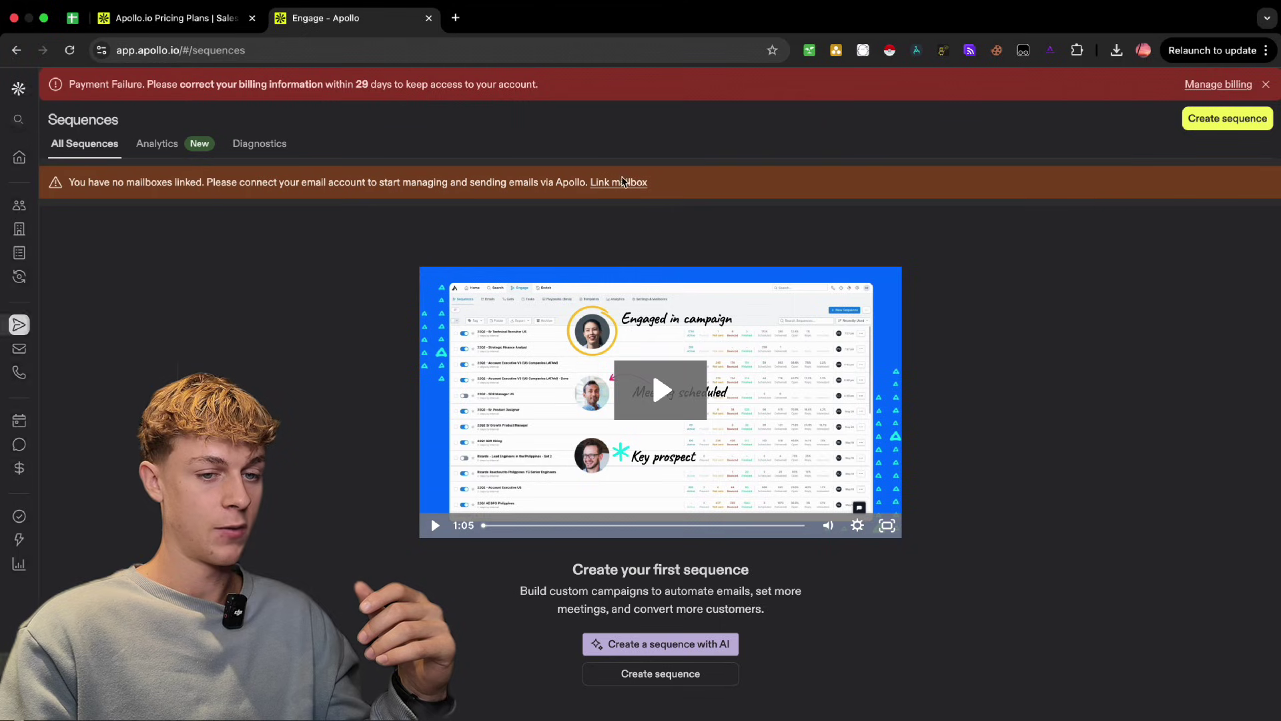
Step: Create a new sequence from scratch named "RE Email"
click(1227, 118)
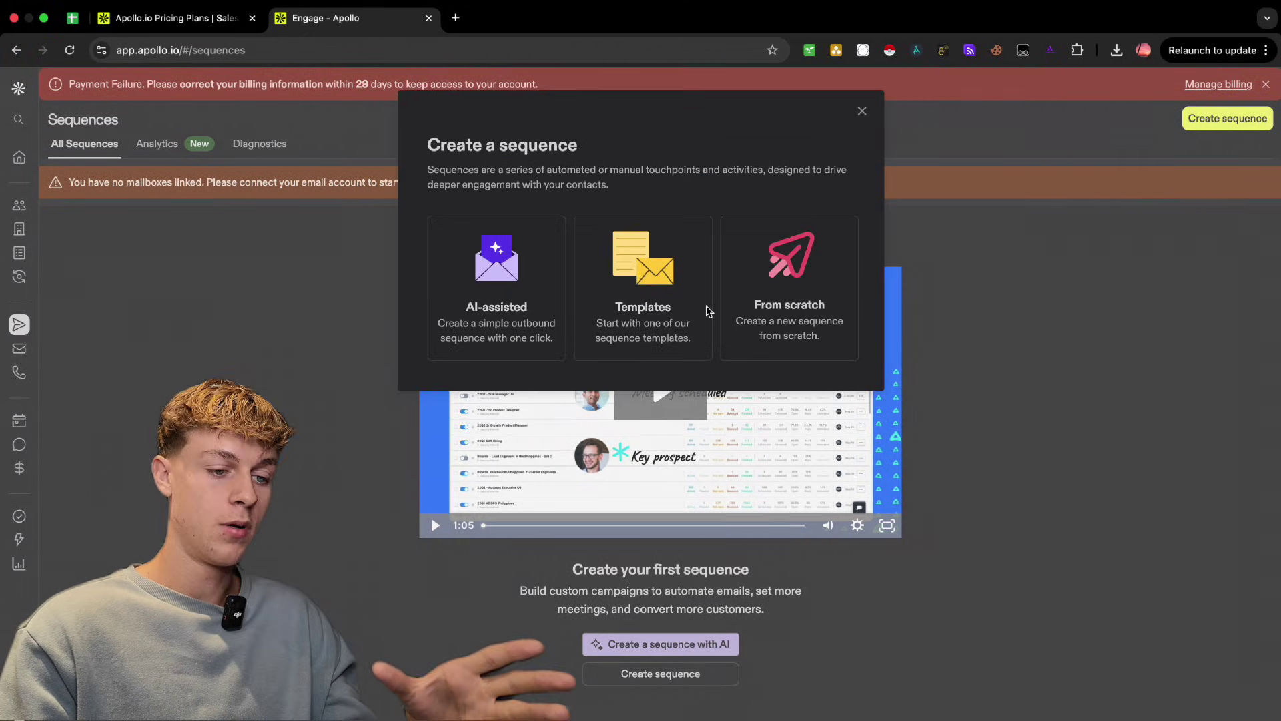
click(778, 300)
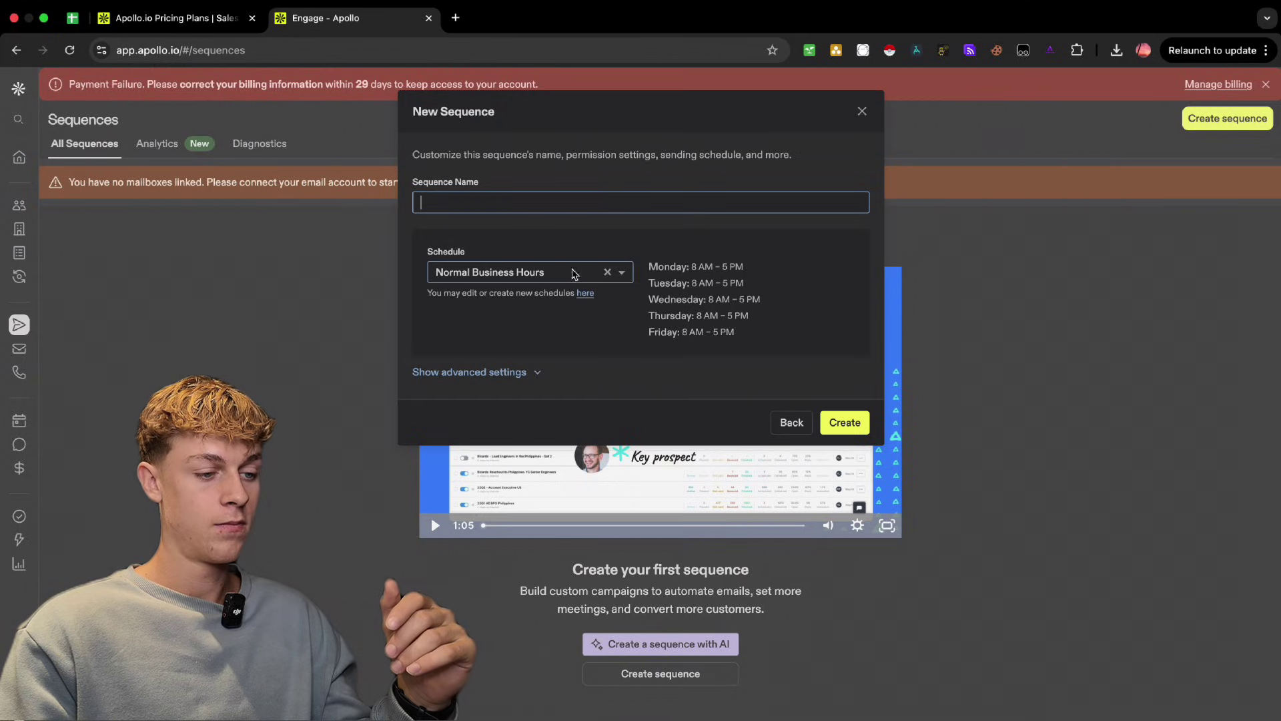
text(R)
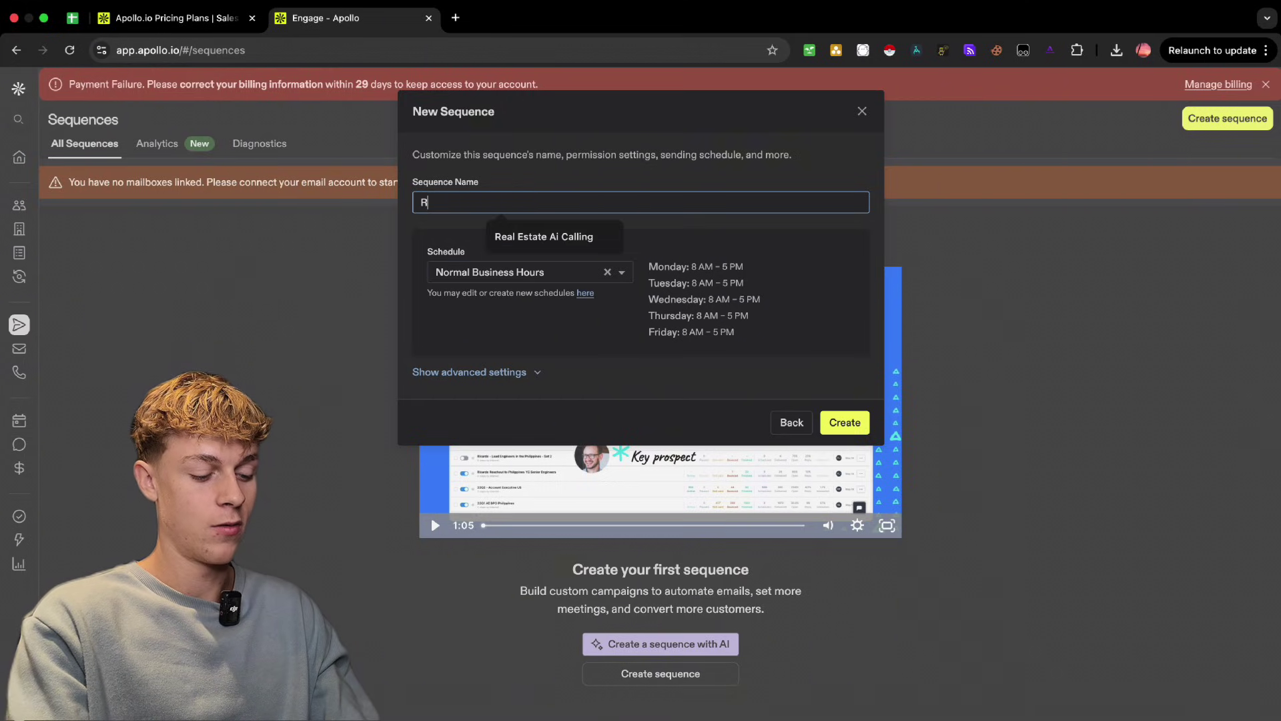
text(E)
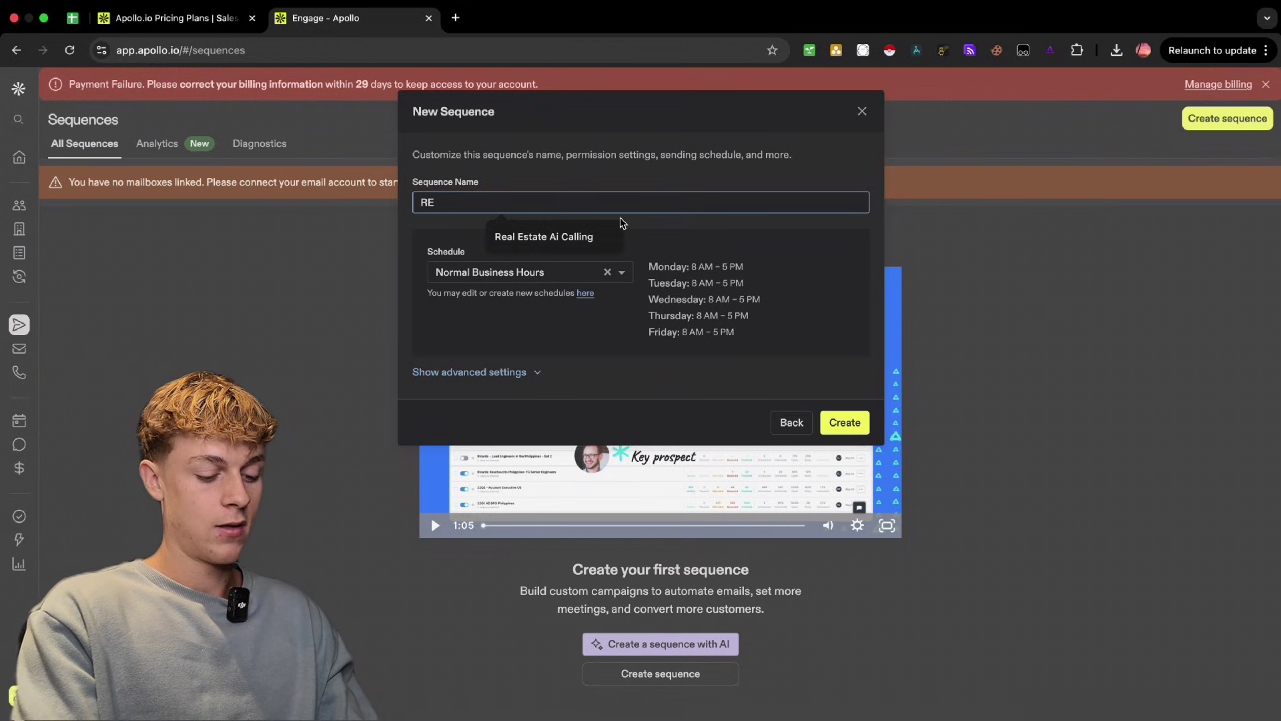
text(mail)
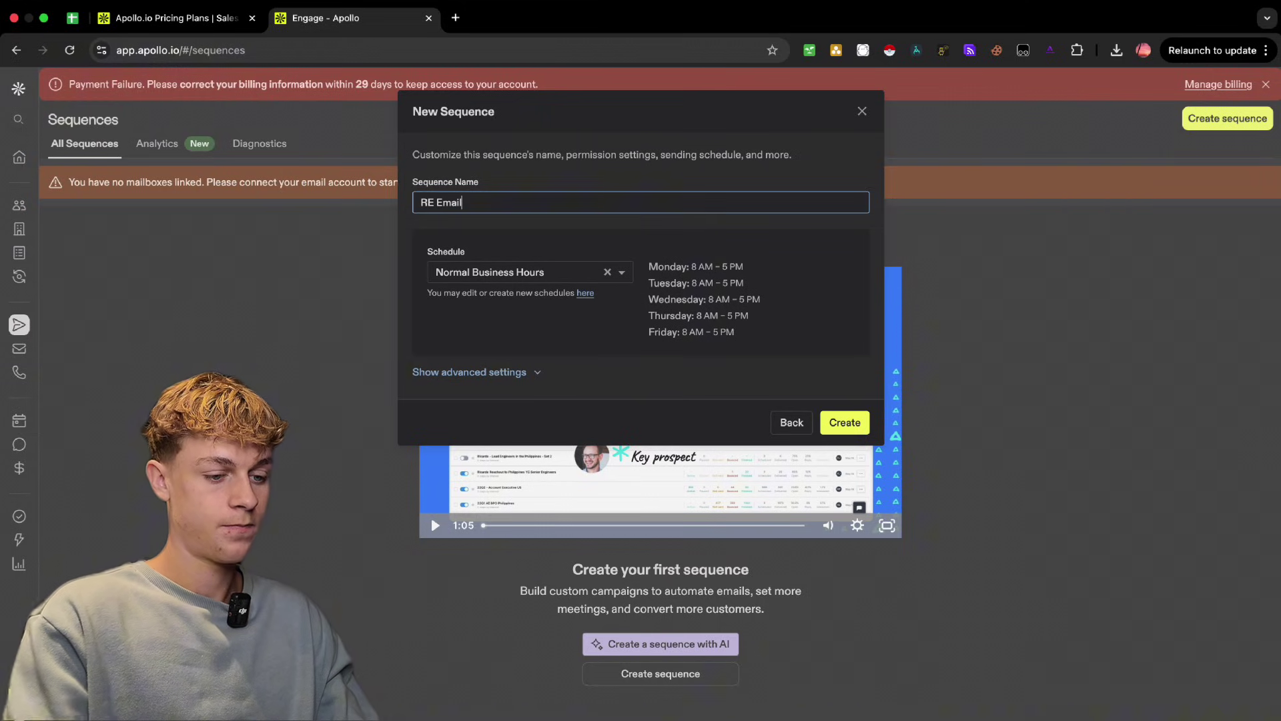
click(844, 423)
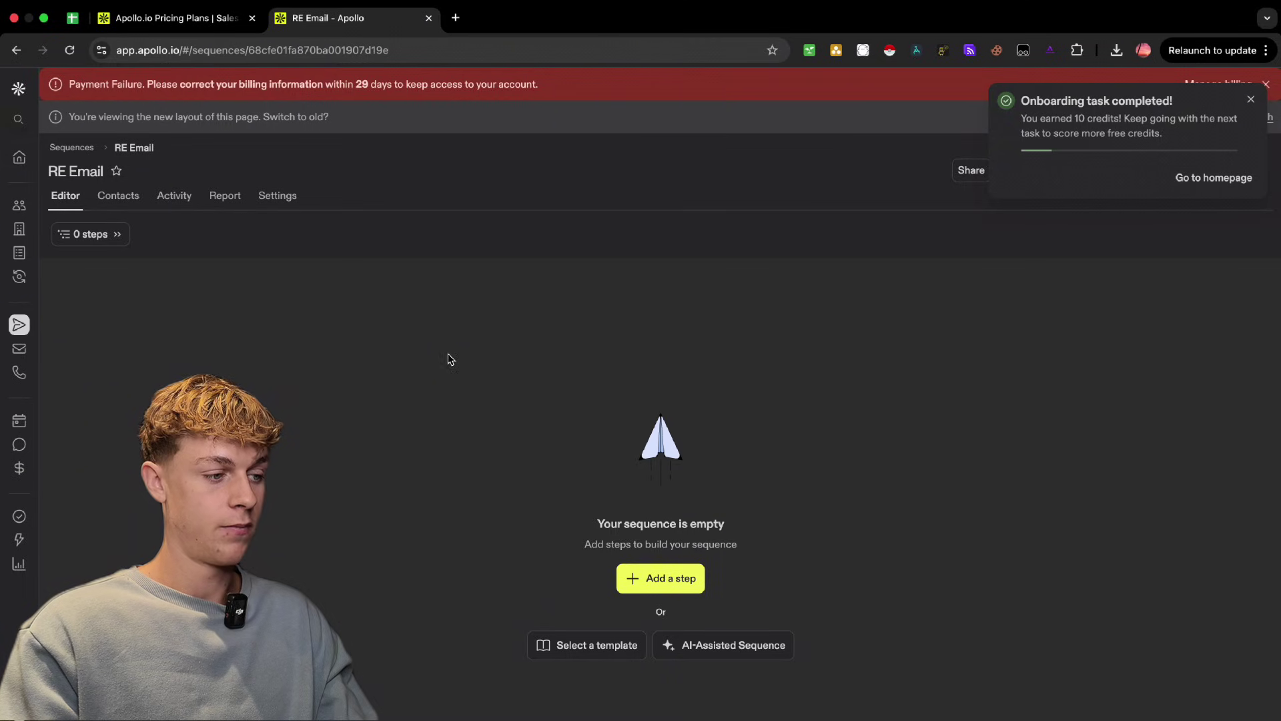
Step: Add an automatic email as the first step of the RE Email sequence and review its email editor
click(654, 579)
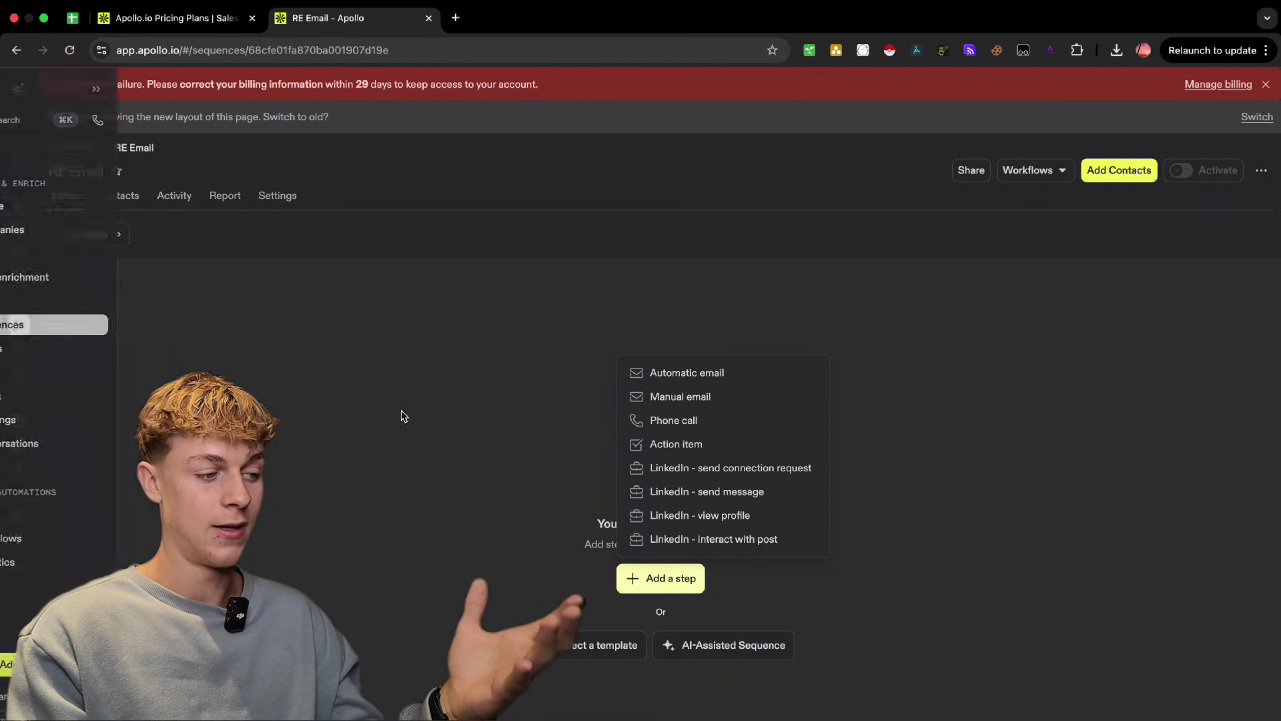
click(694, 374)
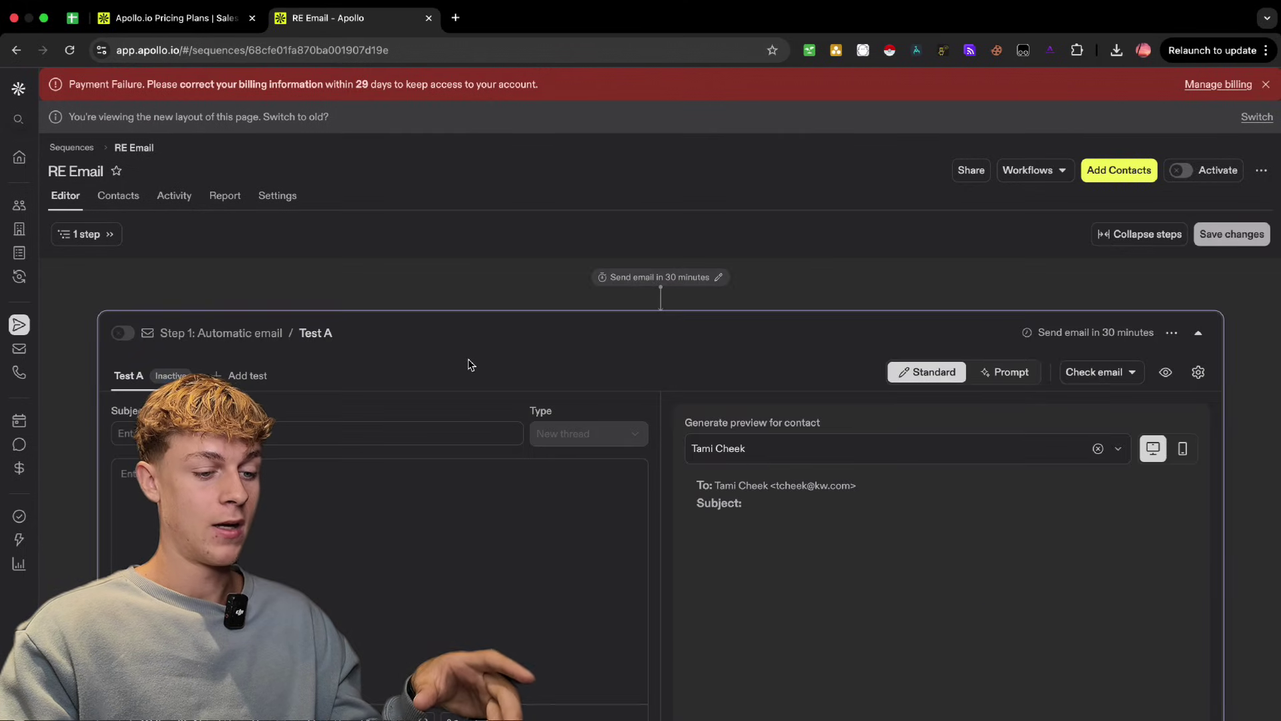
scroll(530, 380, down, 1)
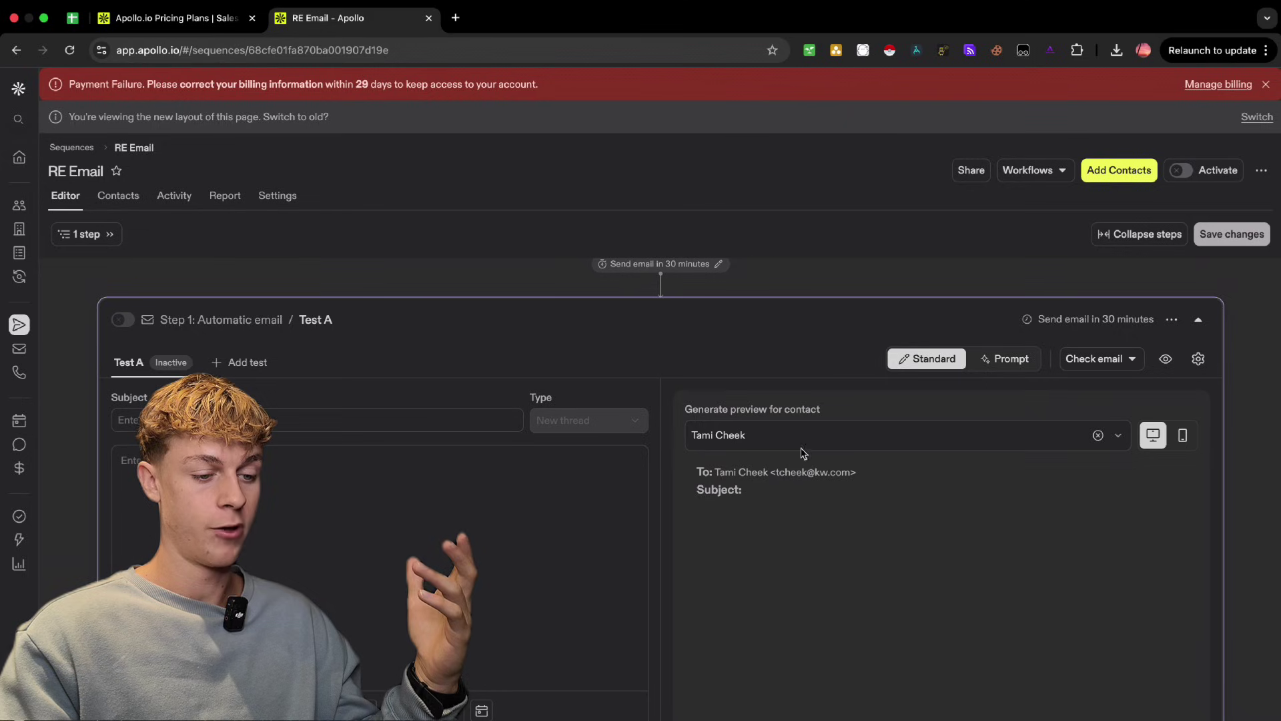
scroll(633, 562, down, 1)
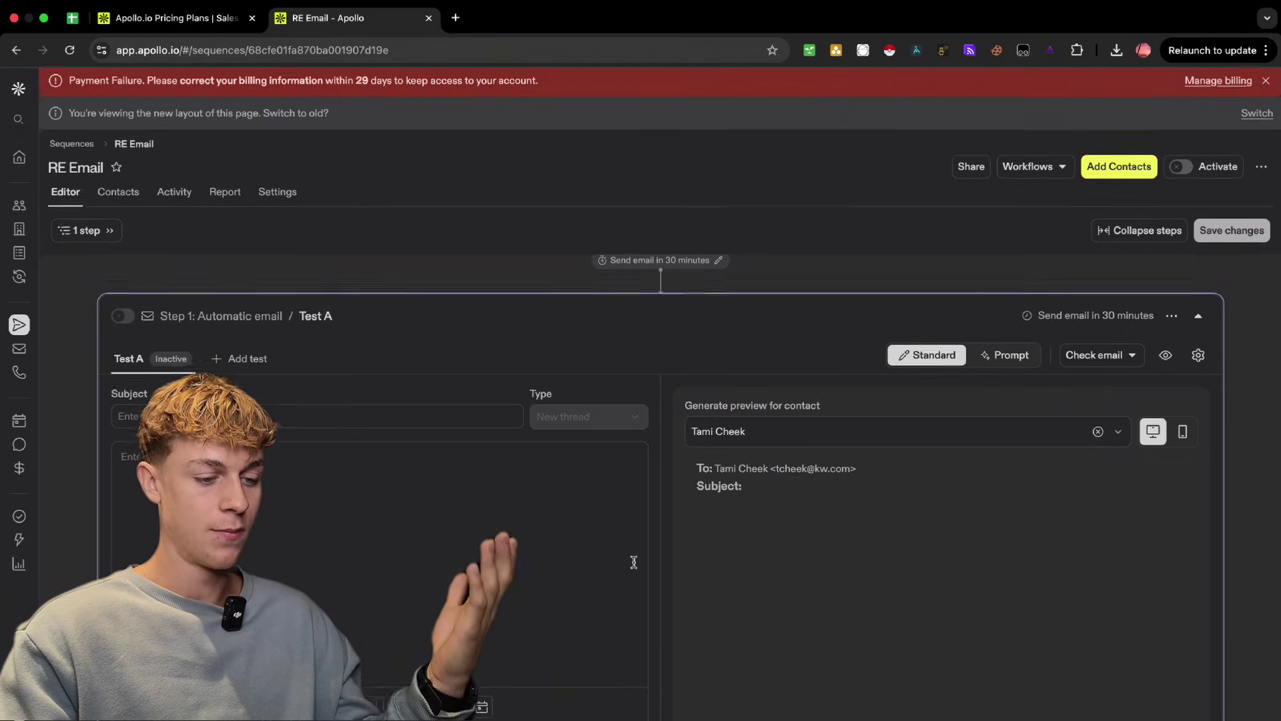
scroll(634, 562, up, 1)
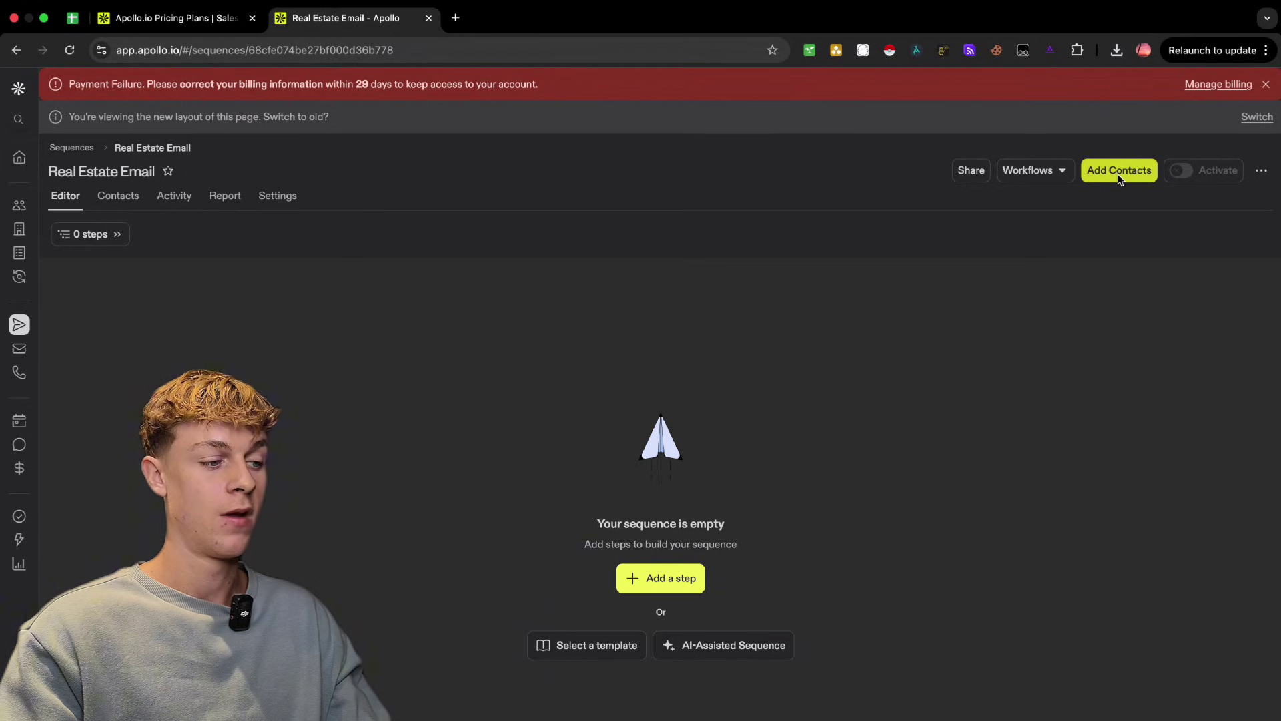
Step: Check the contacts of the Real Estate Email sequence and return to the list of all sequences
click(120, 197)
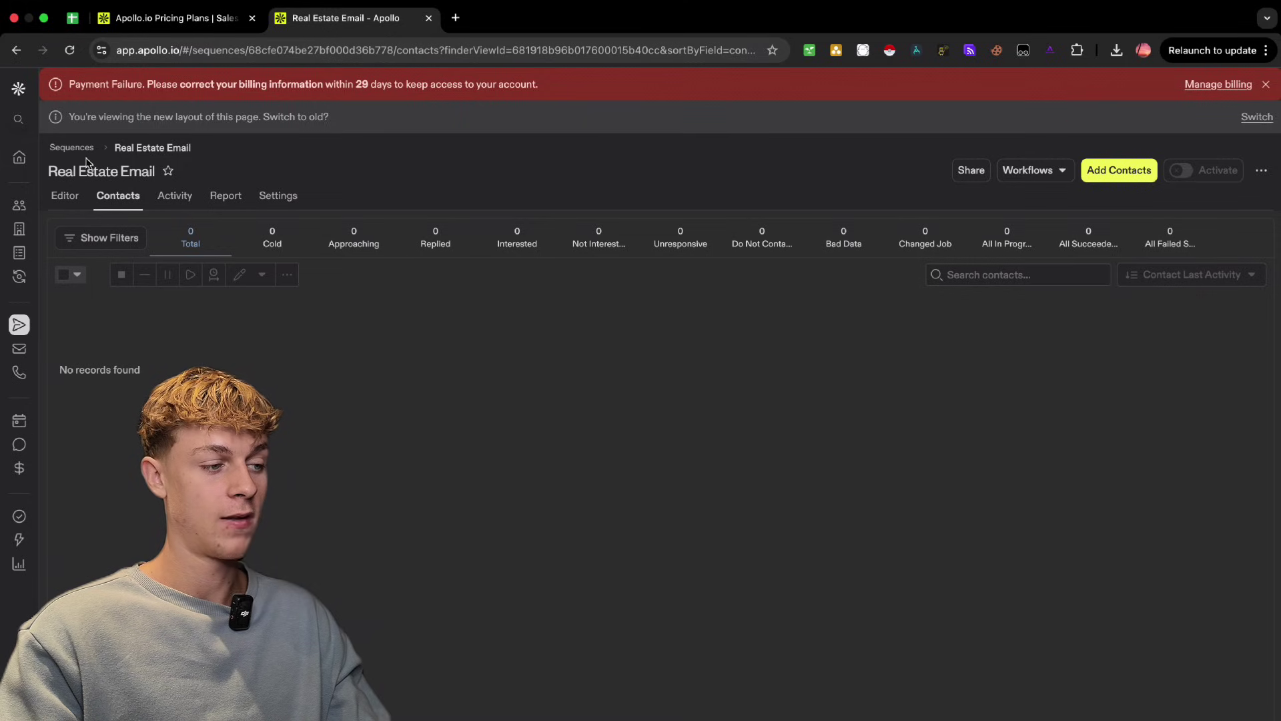
click(16, 50)
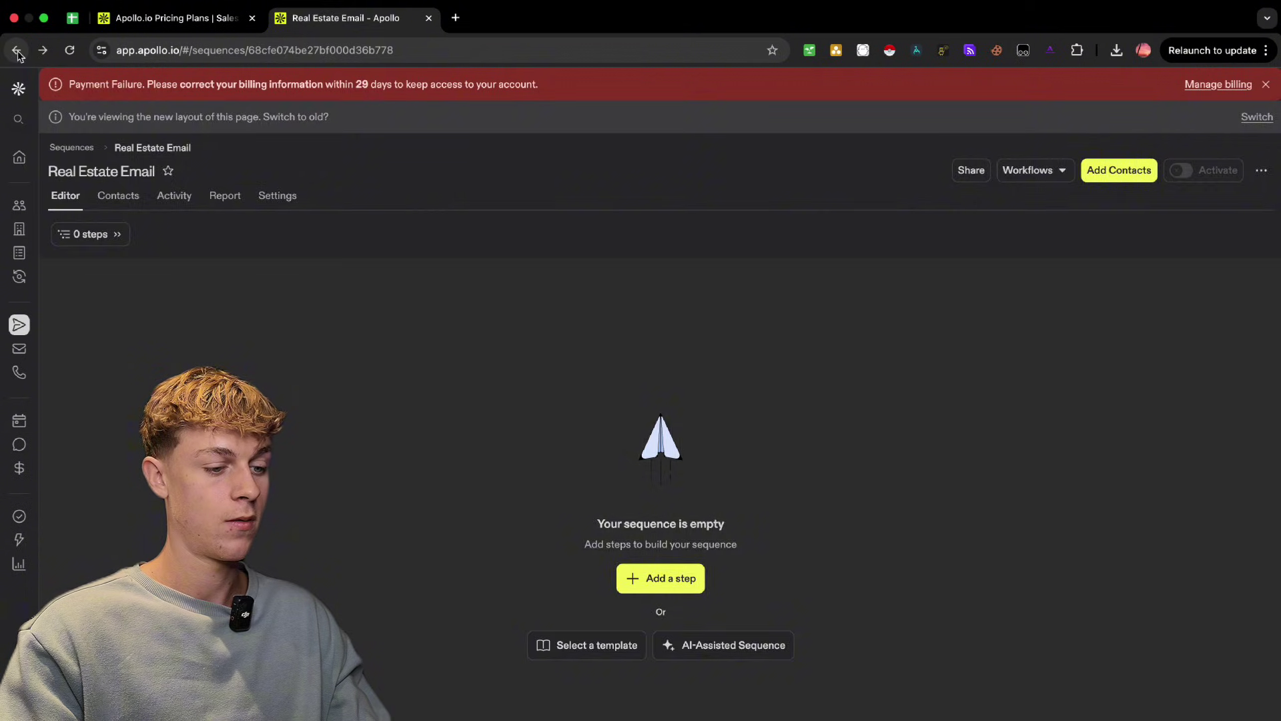
click(16, 50)
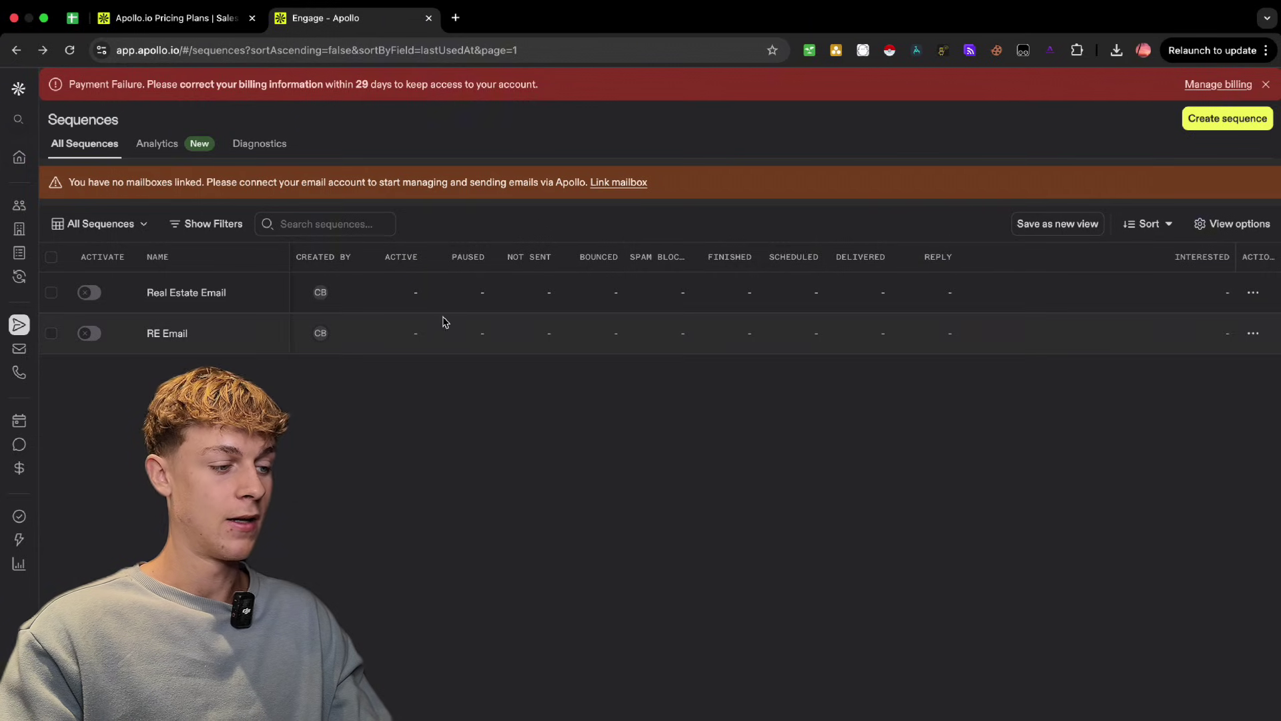
Step: View the Emails page with its mailbox offer and open the Calls page
mouse_move(37, 160)
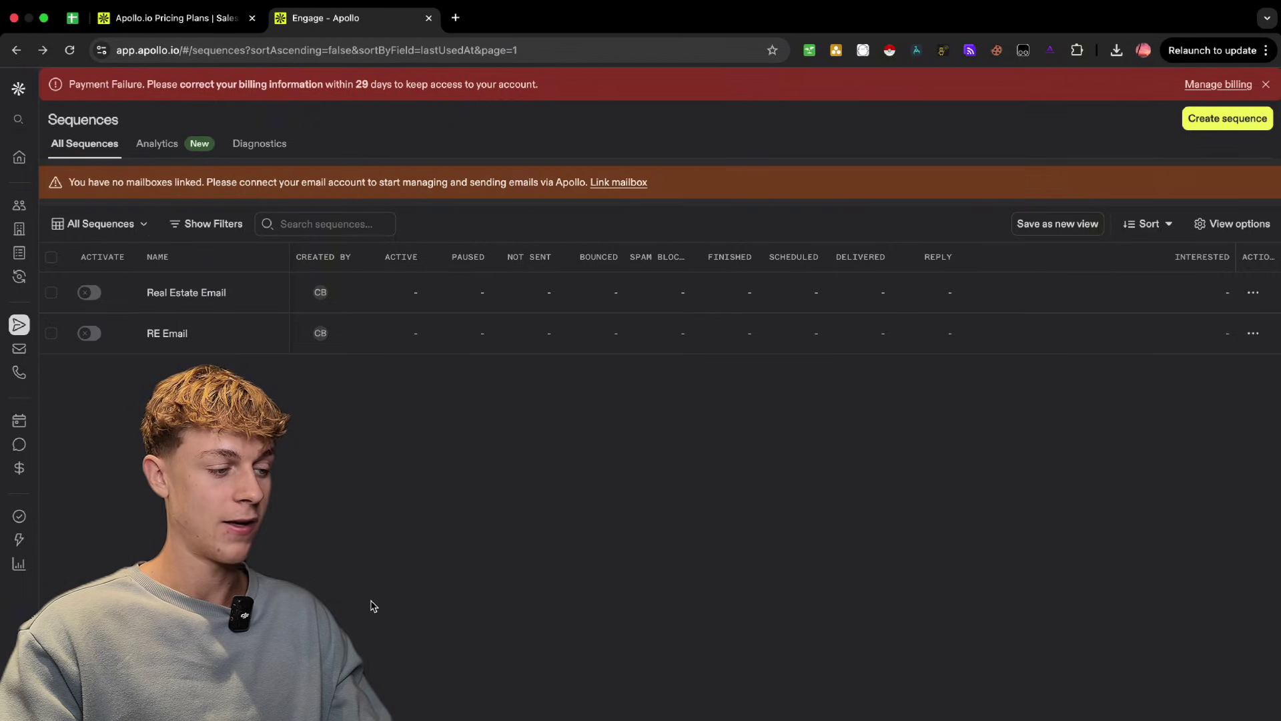
mouse_move(37, 501)
click(48, 348)
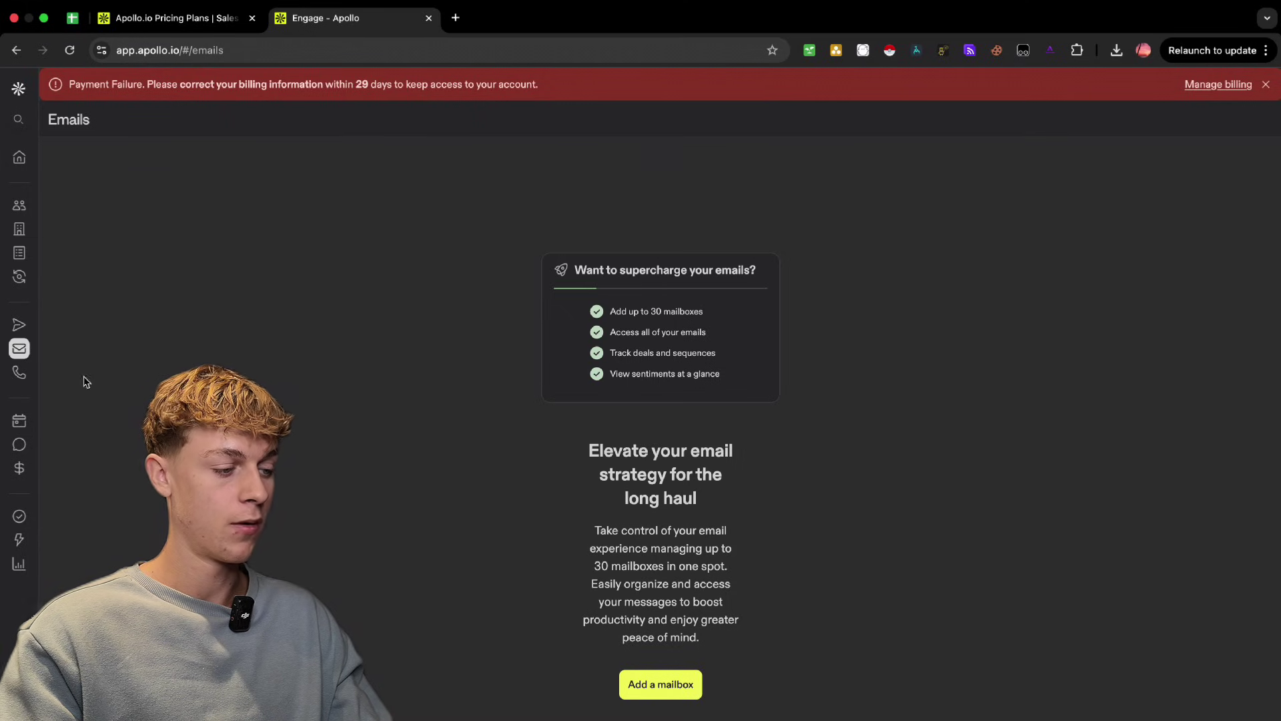
click(52, 377)
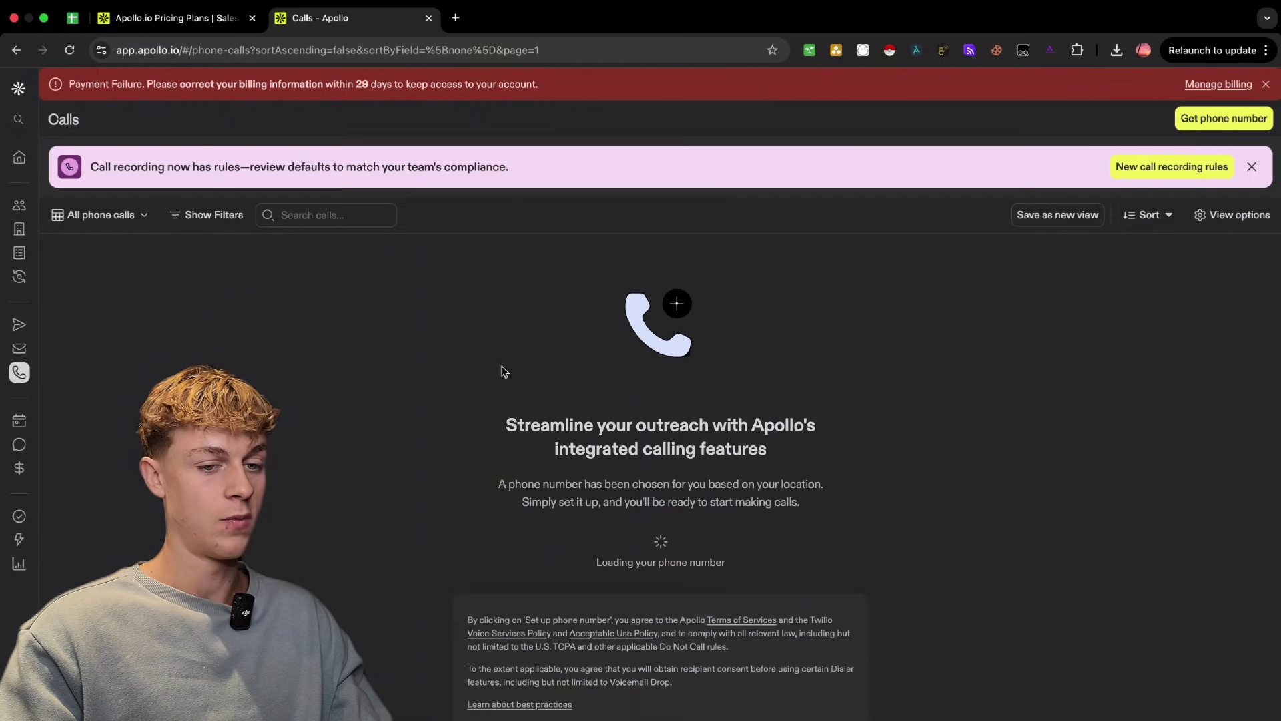
Step: Open the phone number setup, browse the available VoIP numbers without selecting one, and return to the Calls page
click(1198, 120)
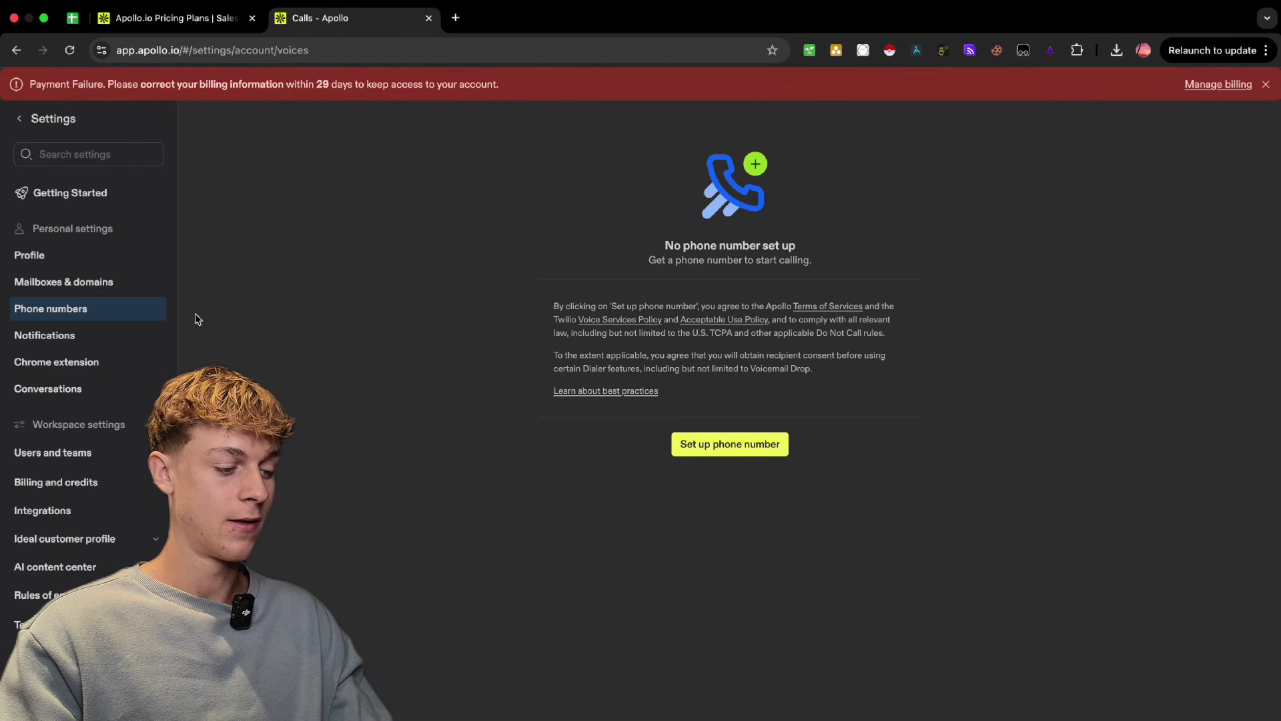
click(44, 120)
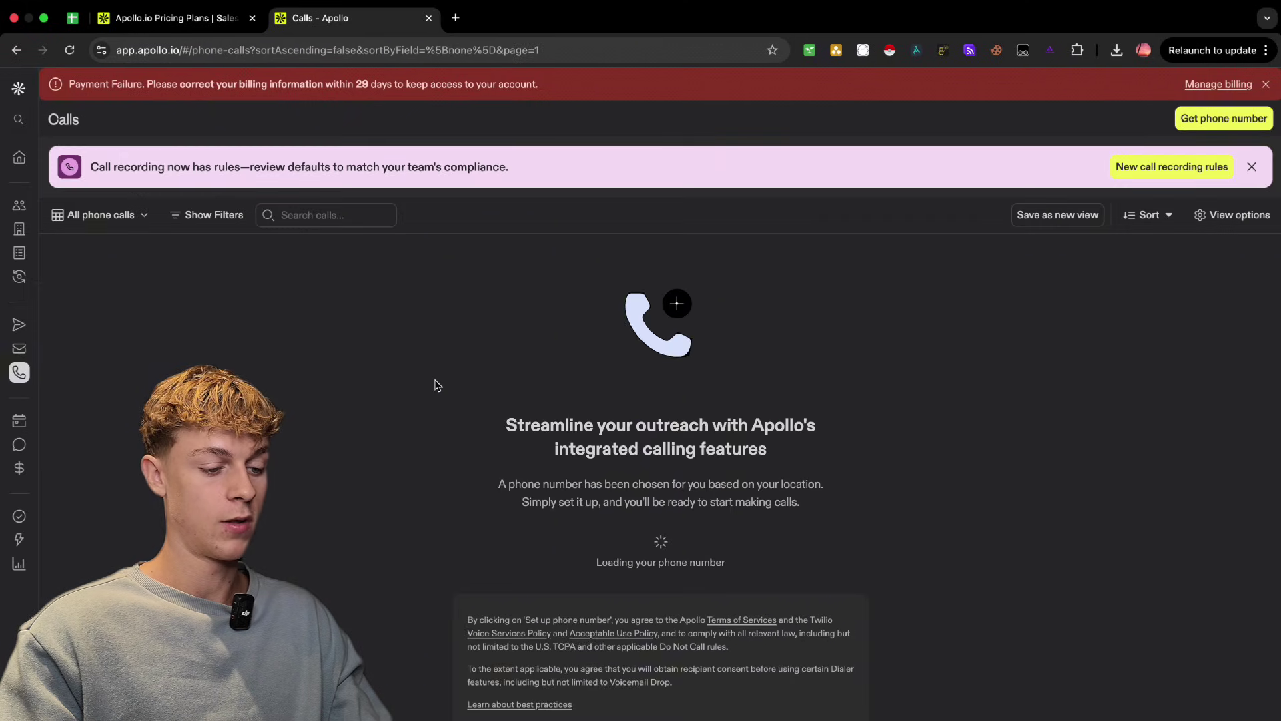
click(1224, 118)
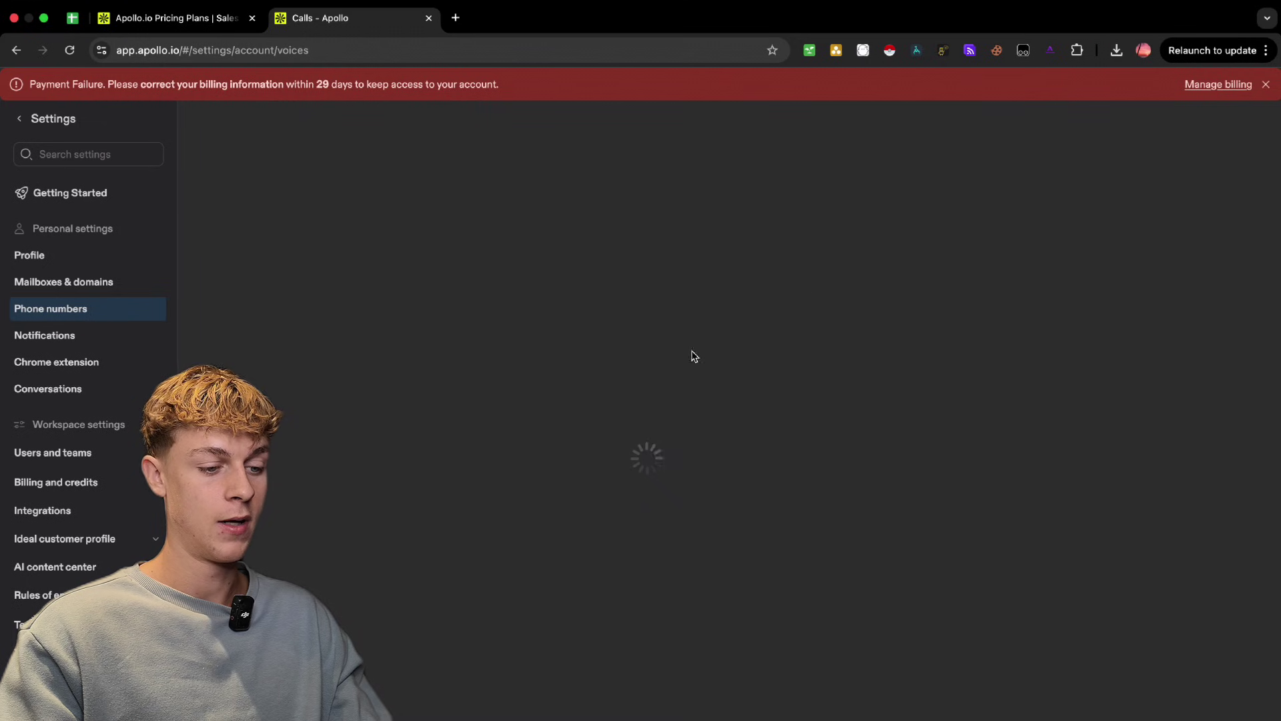
click(728, 444)
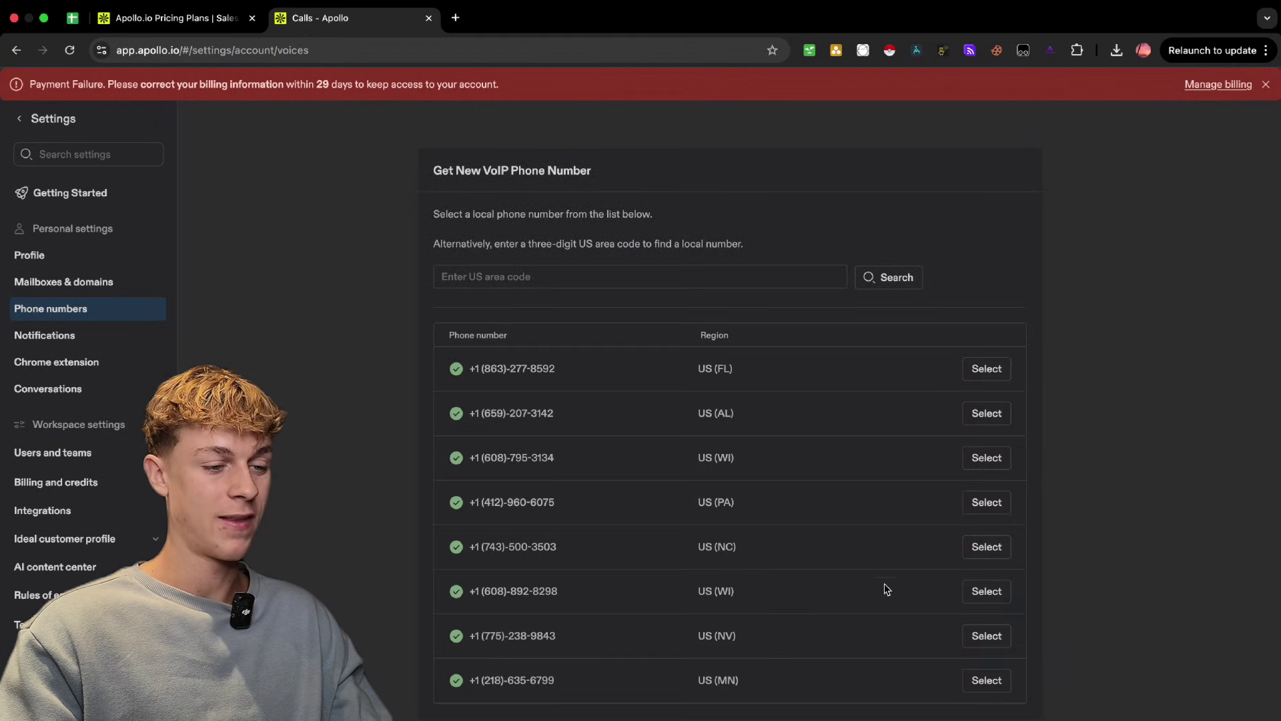
scroll(887, 588, down, 10)
scroll(887, 589, up, 10)
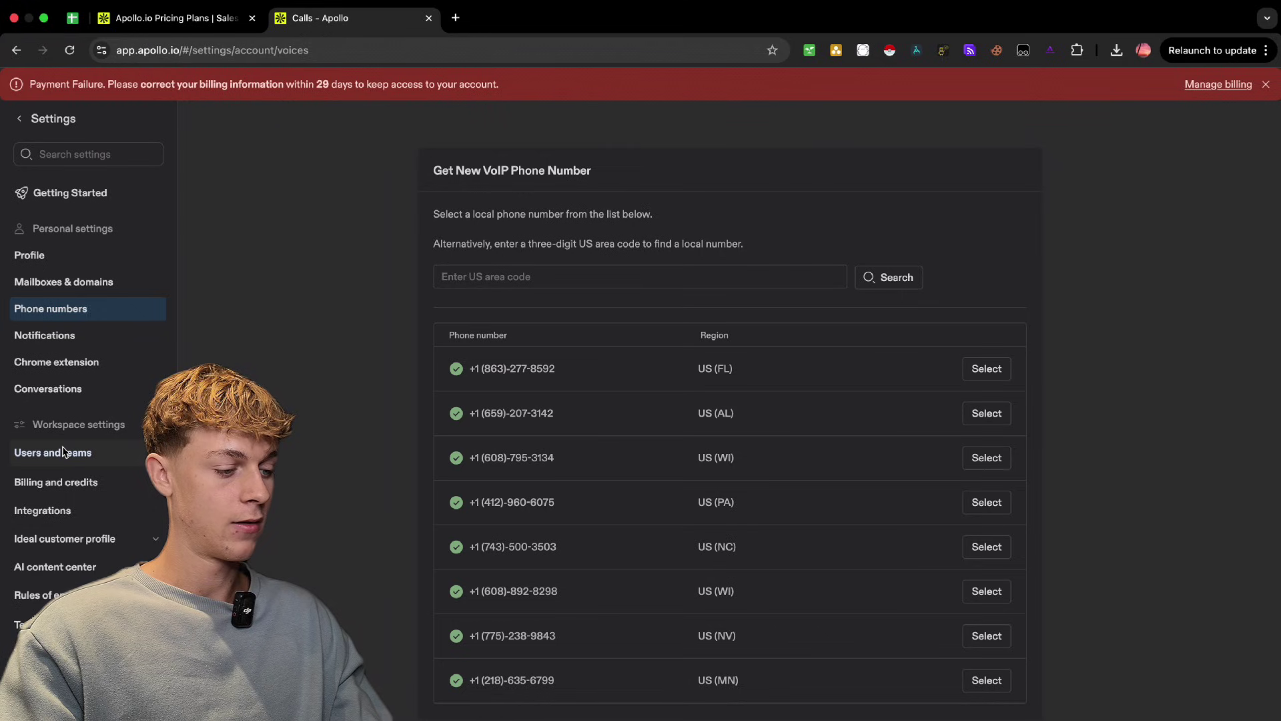
click(33, 122)
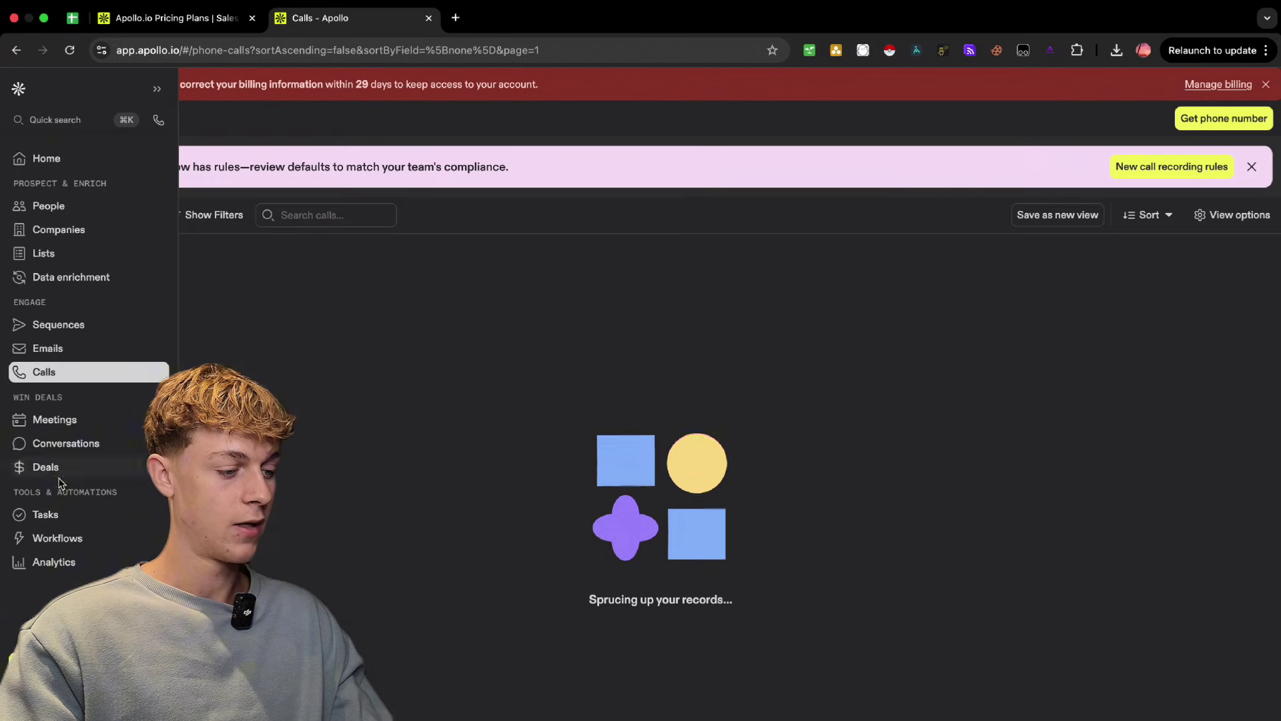
Step: Look through the Meetings, Conversations and Deals pages, dismissing the deal management introduction without starting its setup
click(70, 421)
click(70, 443)
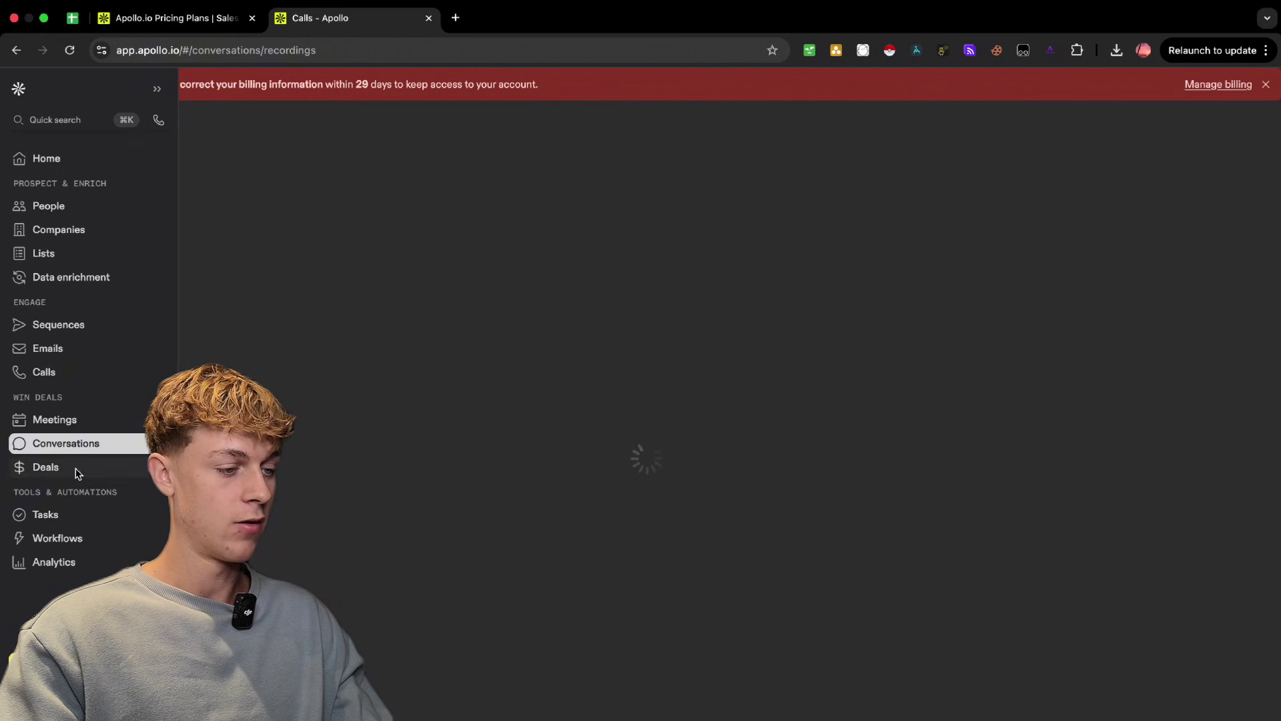
click(76, 470)
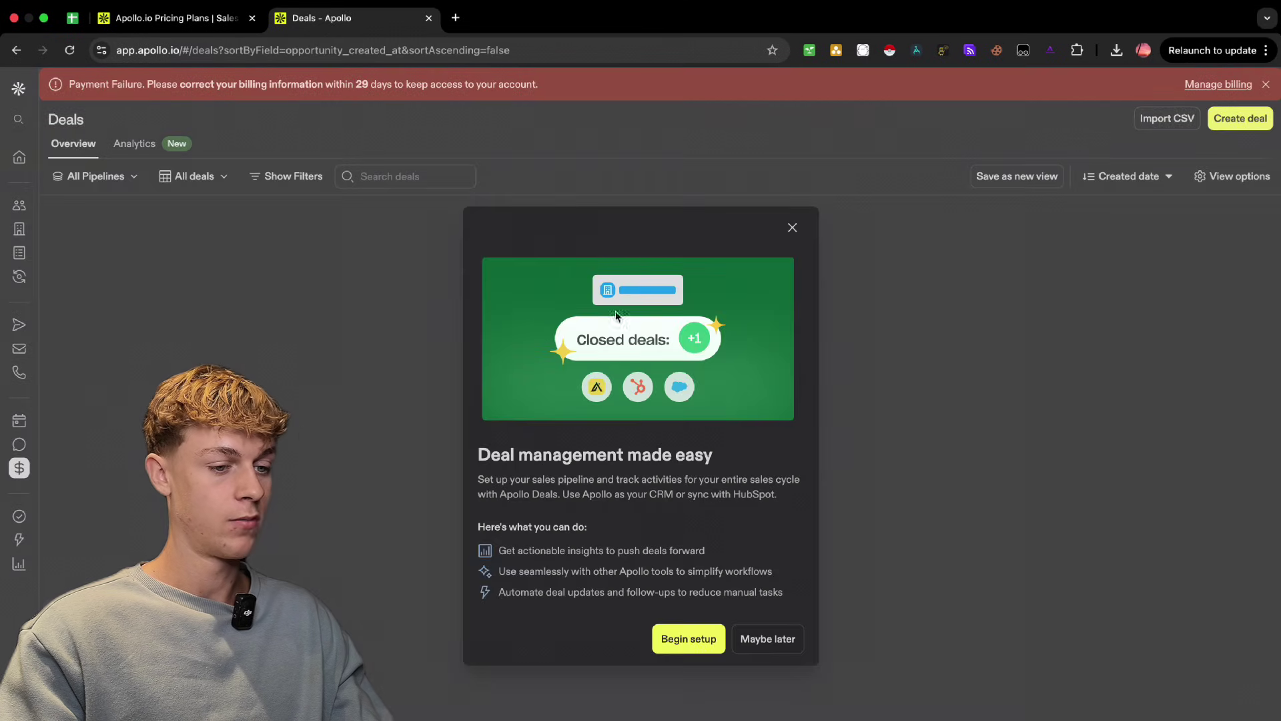
click(792, 228)
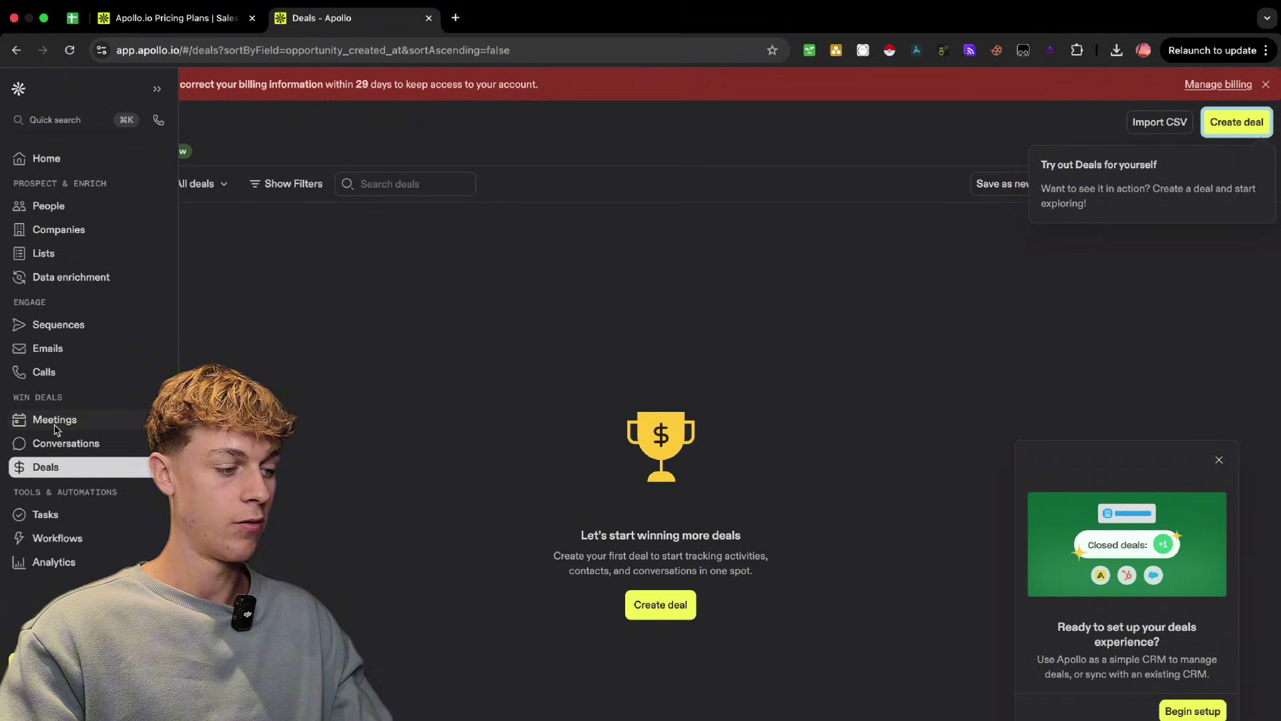
click(55, 425)
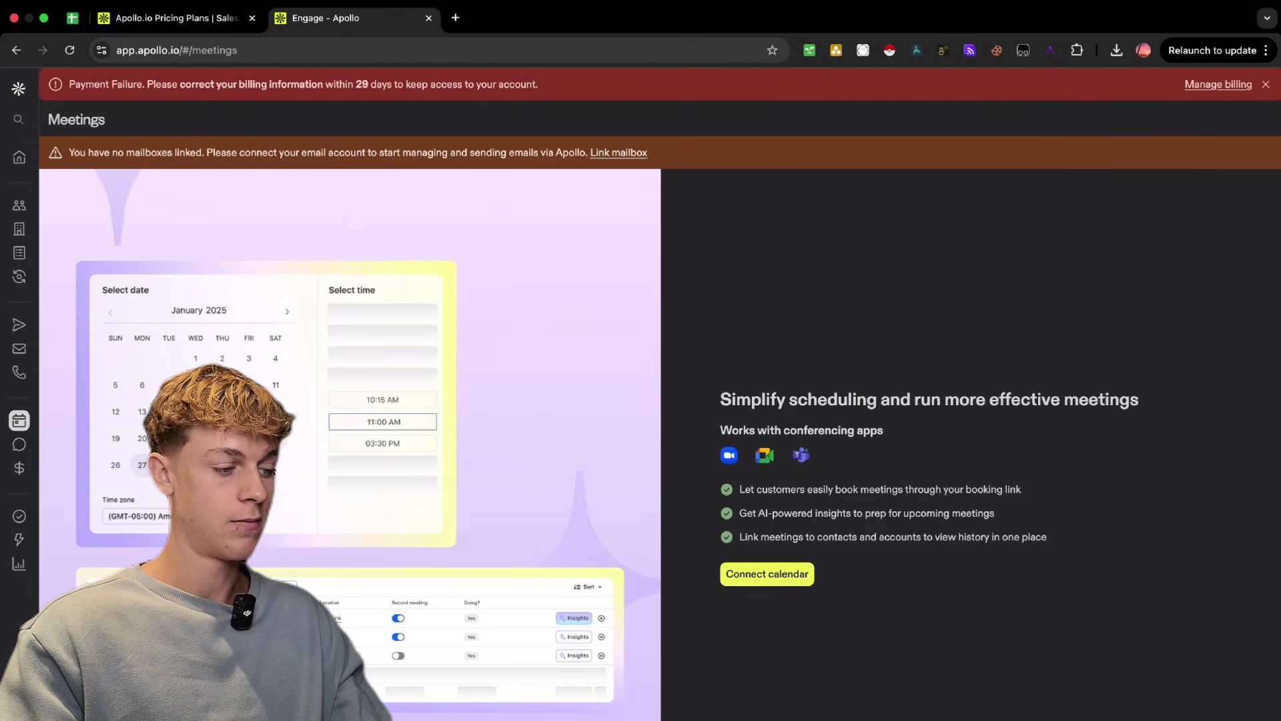
click(45, 466)
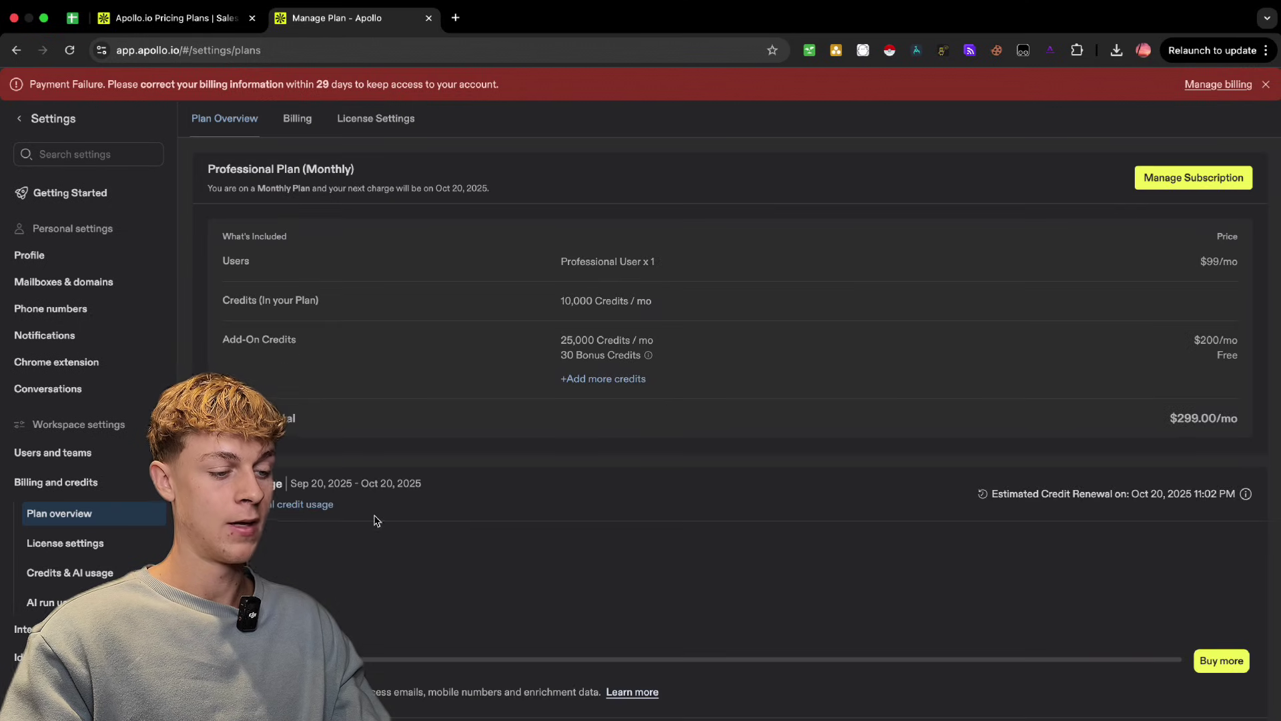
Step: Review the plan overview in the billing settings, including the included credits, monthly total and credits usage
scroll(374, 521, down, 2)
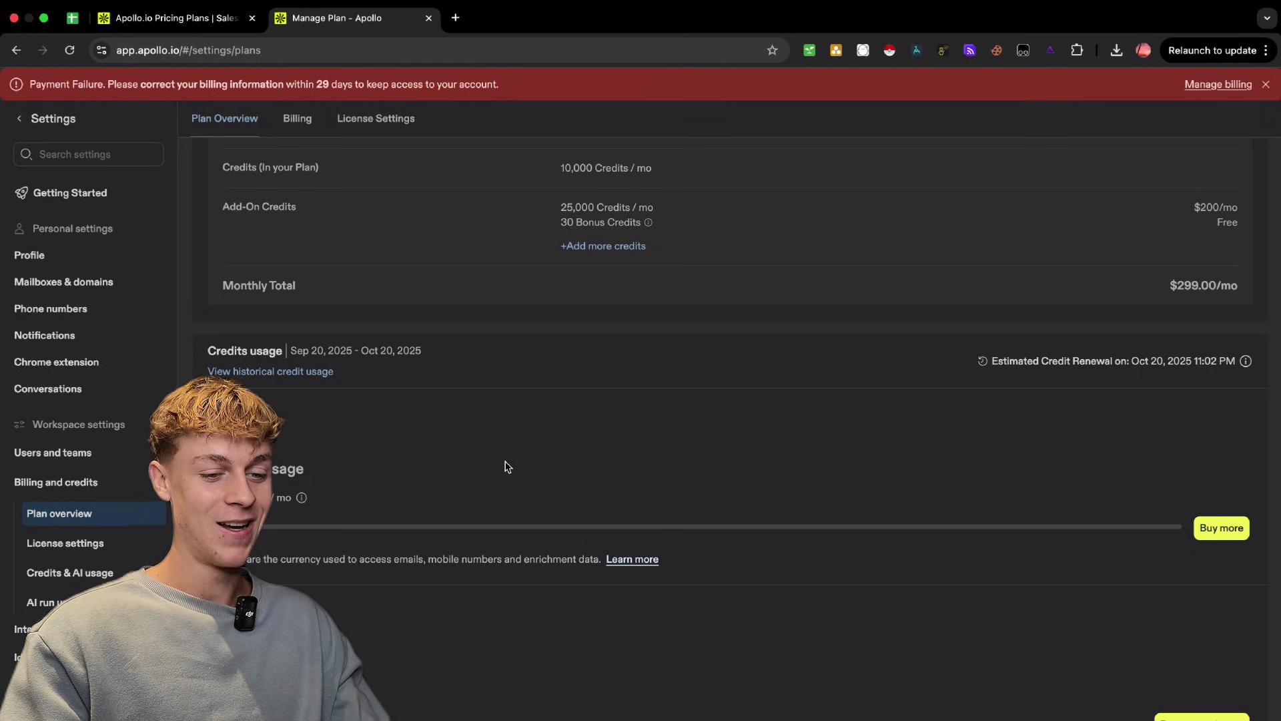
scroll(507, 466, up, 2)
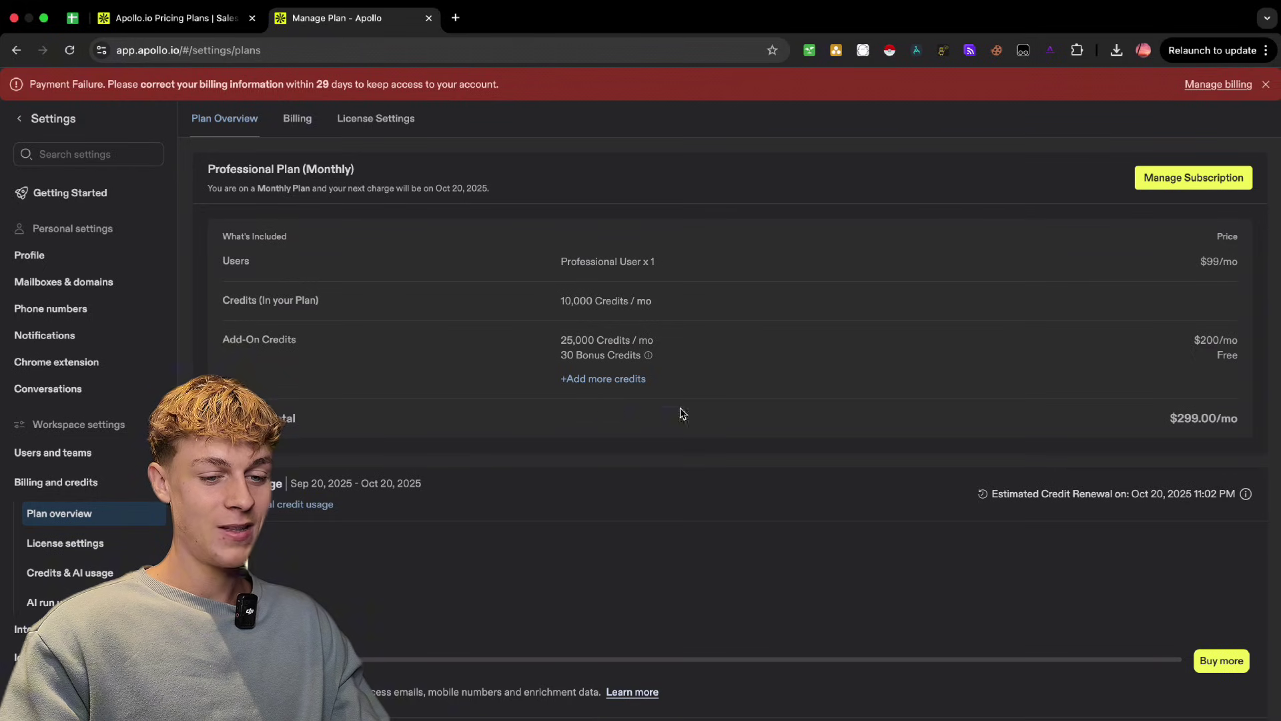
drag(1172, 421, 1231, 422)
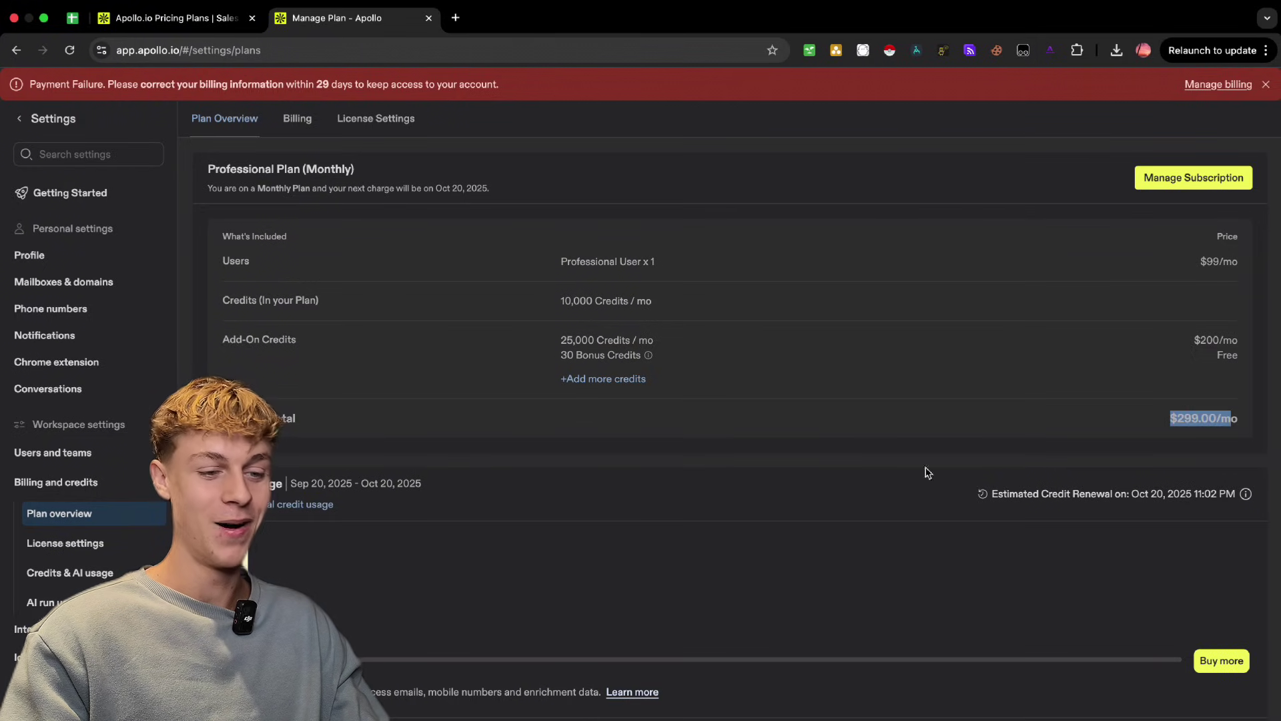
scroll(717, 525, down, 4)
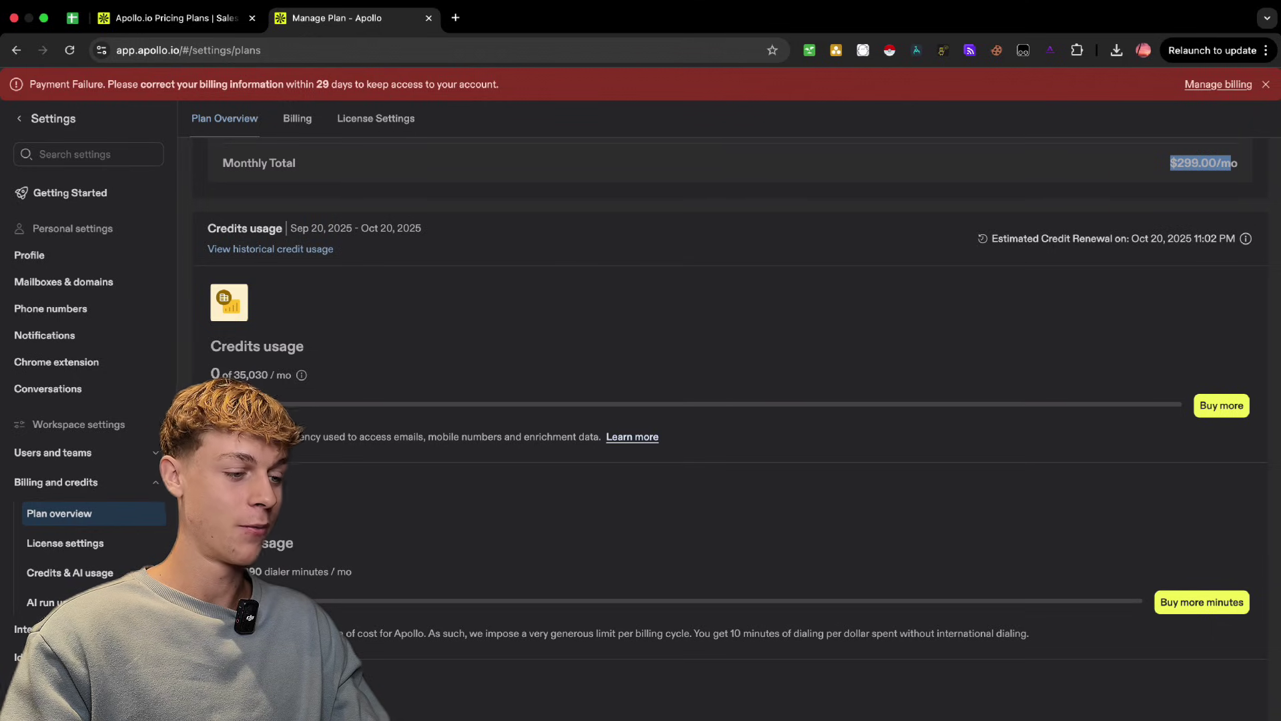
scroll(453, 491, up, 2)
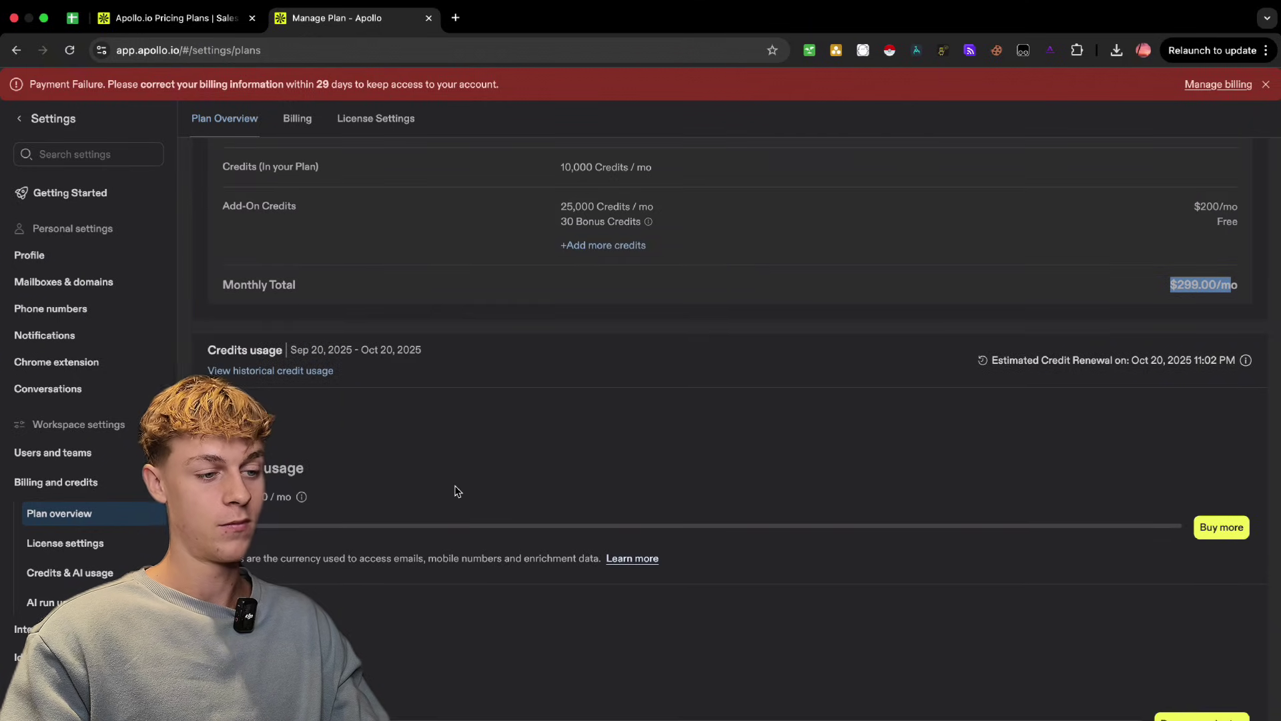